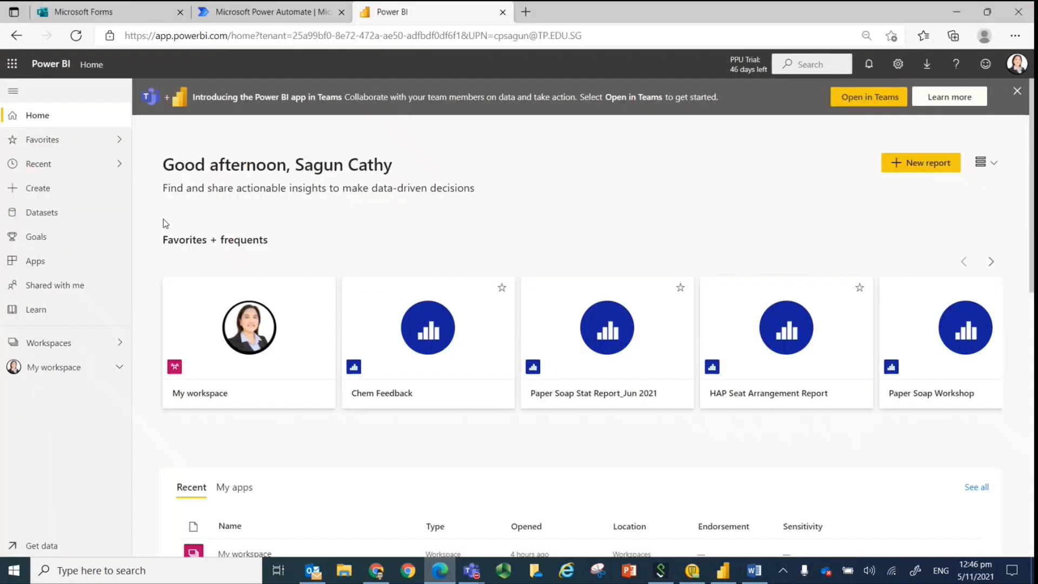
click(105, 8)
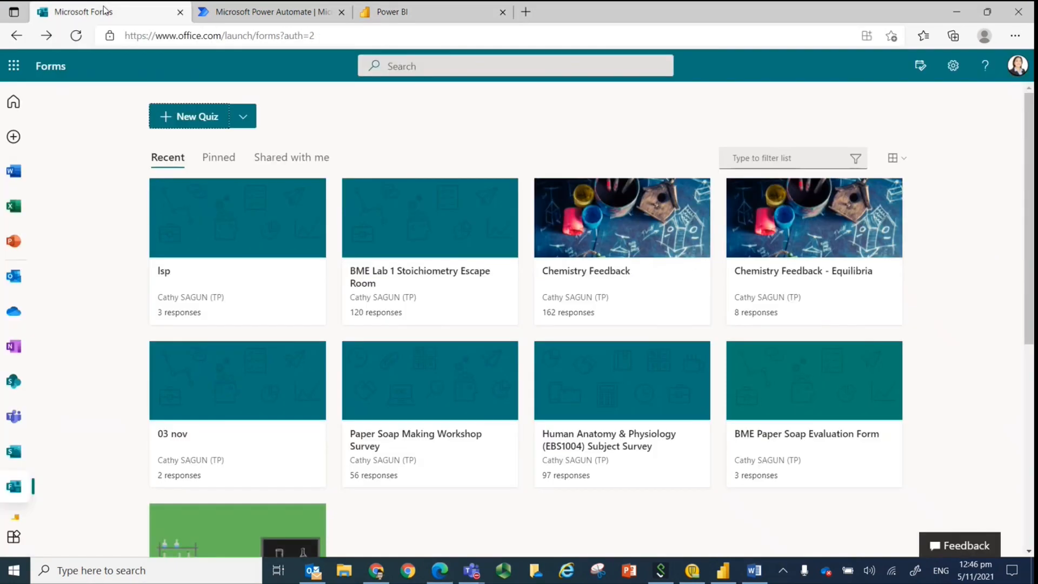
click(276, 16)
click(393, 15)
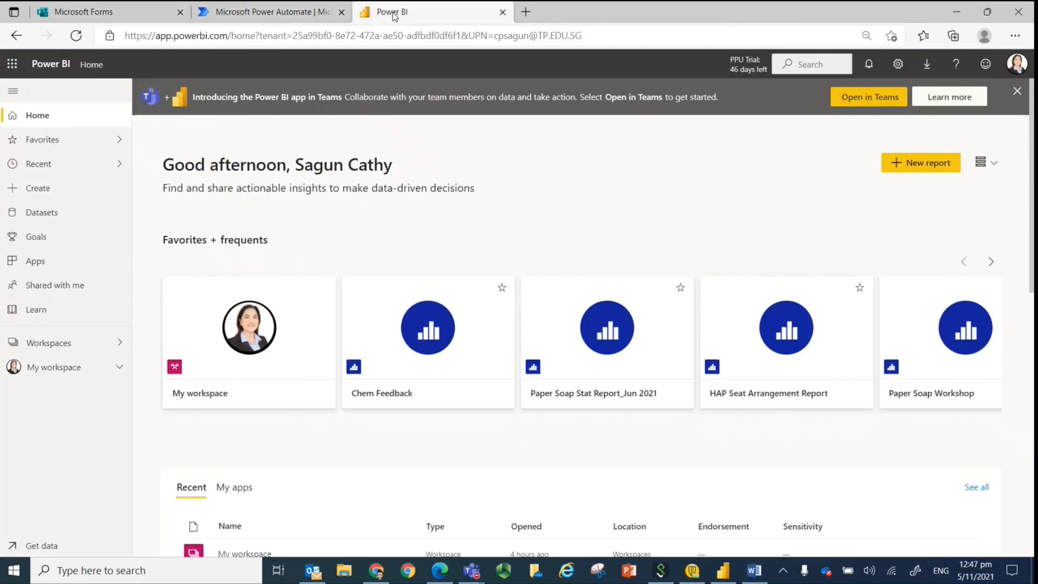
Switch to Microsoft Forms and create a new quiz titled "Chem Auto Sharing".
click(89, 14)
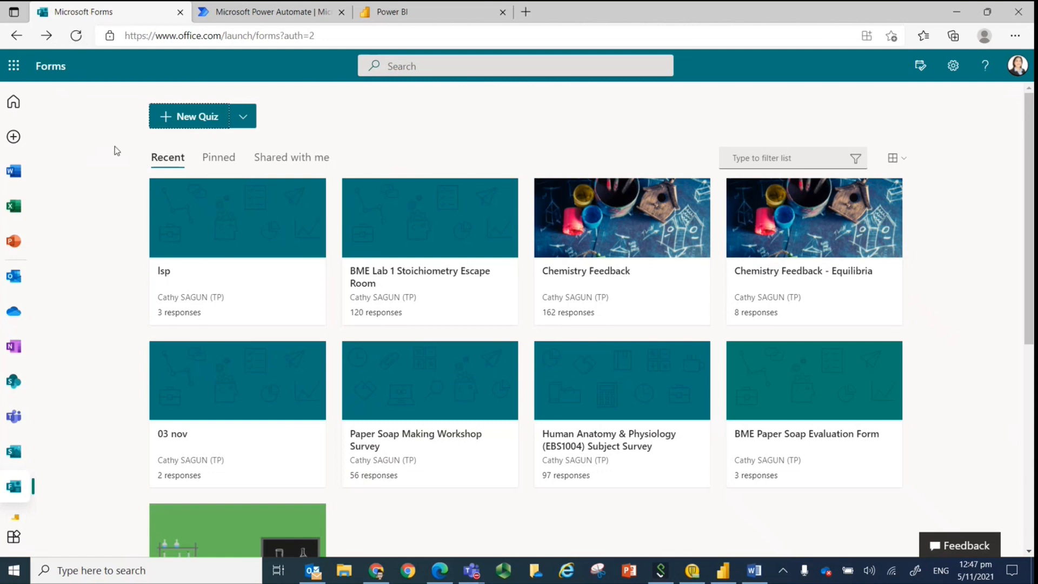
click(198, 122)
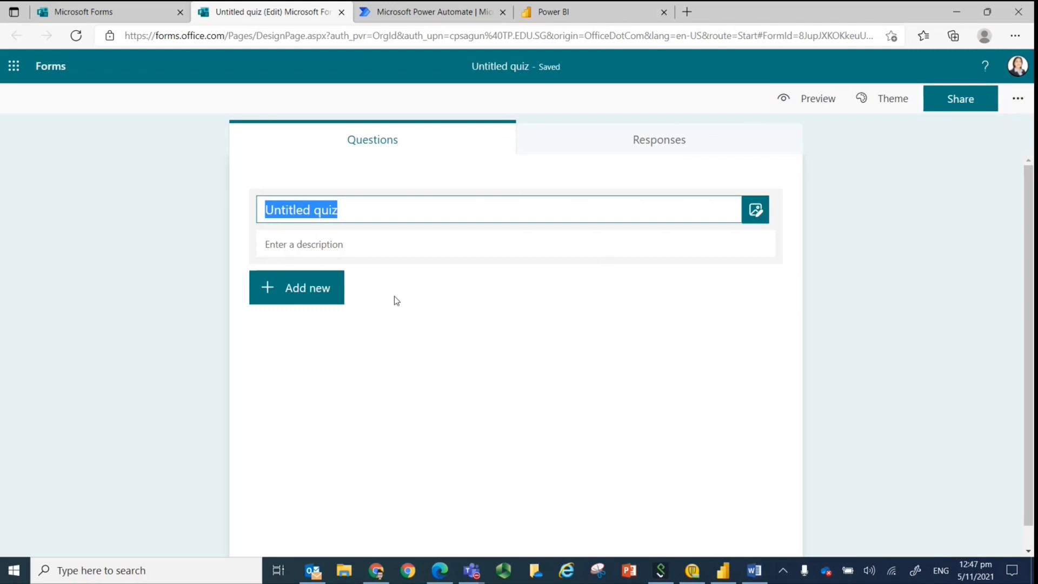
text(Chem Auto Sharing)
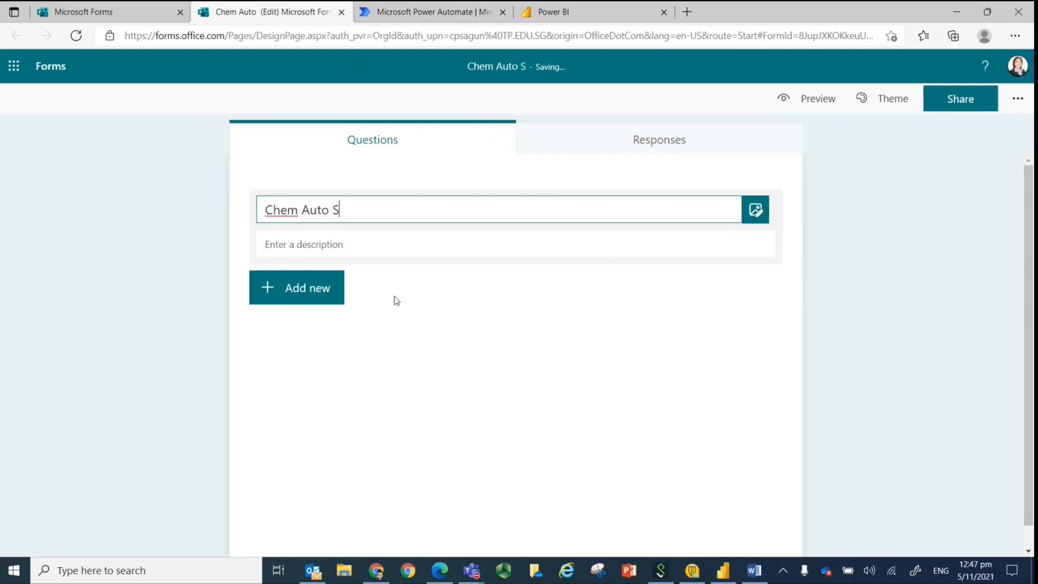
Add a rating question named "Learning Experience" to the quiz.
click(298, 282)
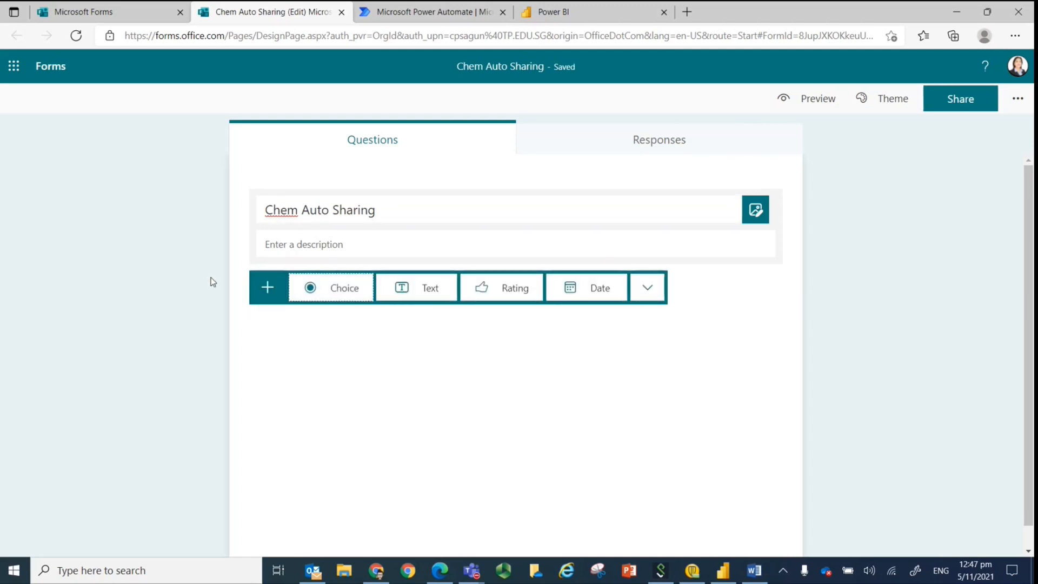
click(495, 293)
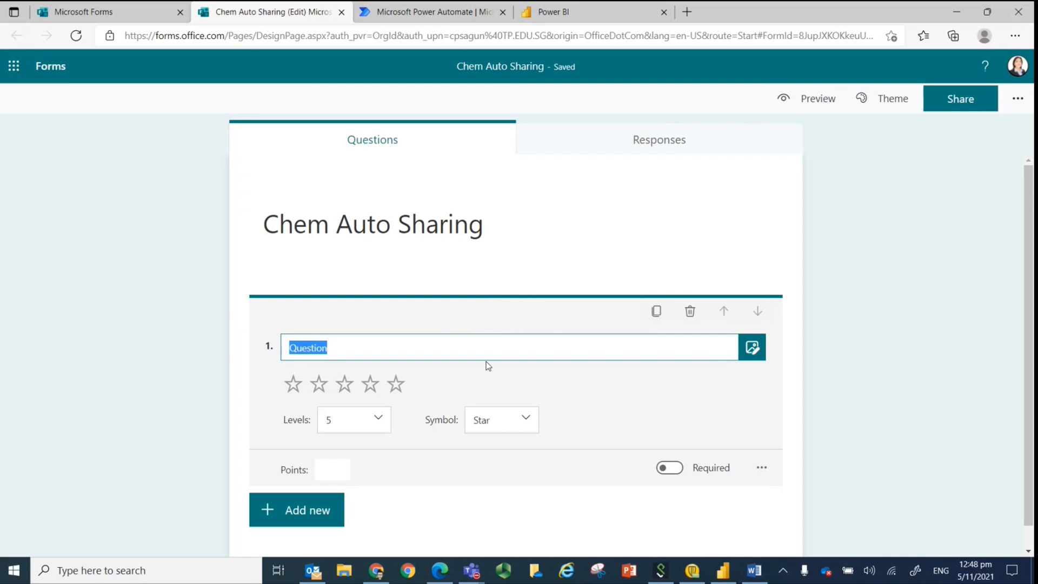
text(Lea)
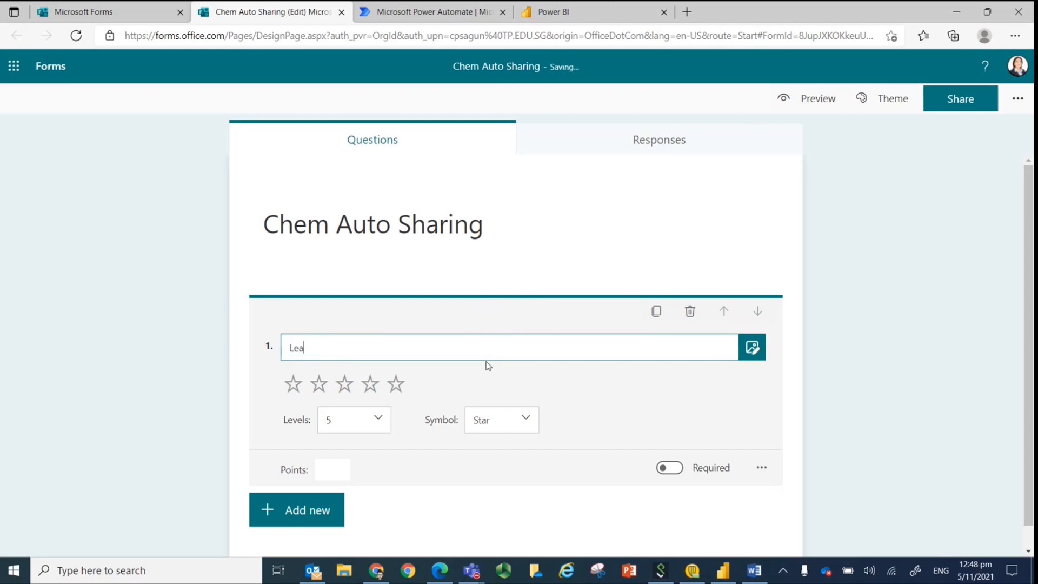
text(rning Experience)
Keep the Learning Experience rating at 5 levels, use Number as its symbol and make the question required.
click(379, 423)
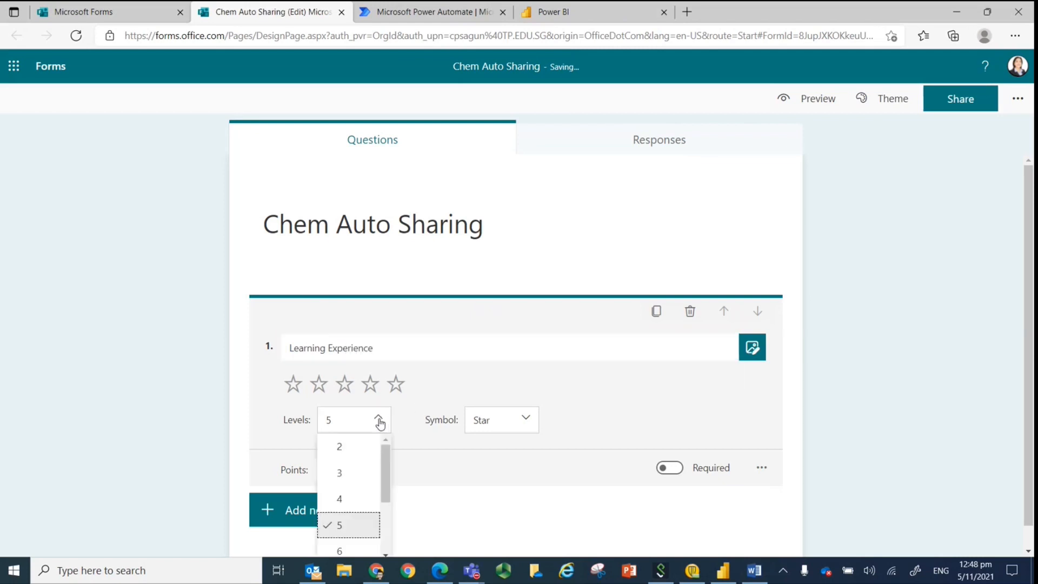
click(384, 439)
click(493, 428)
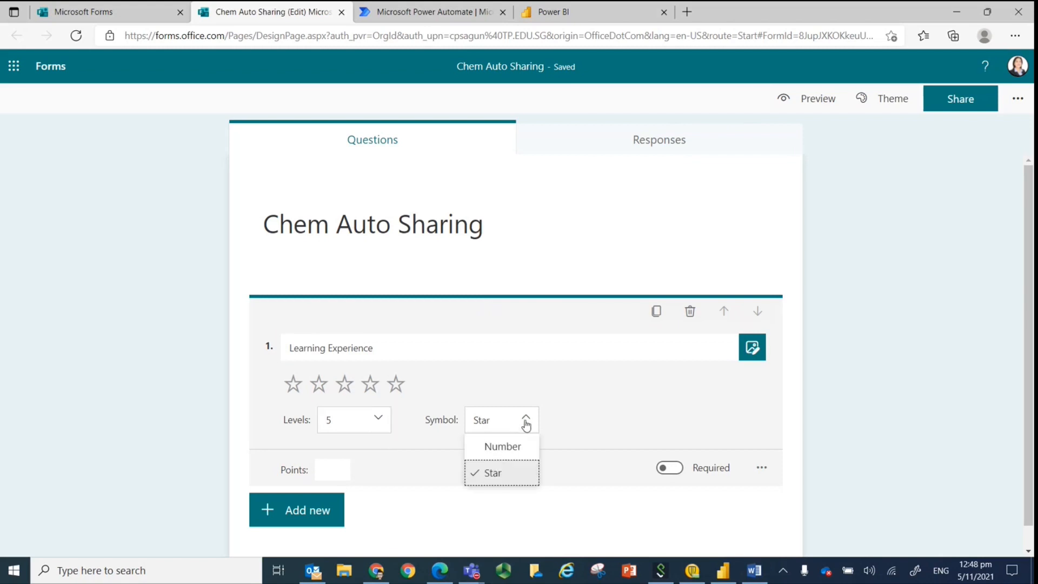
click(519, 449)
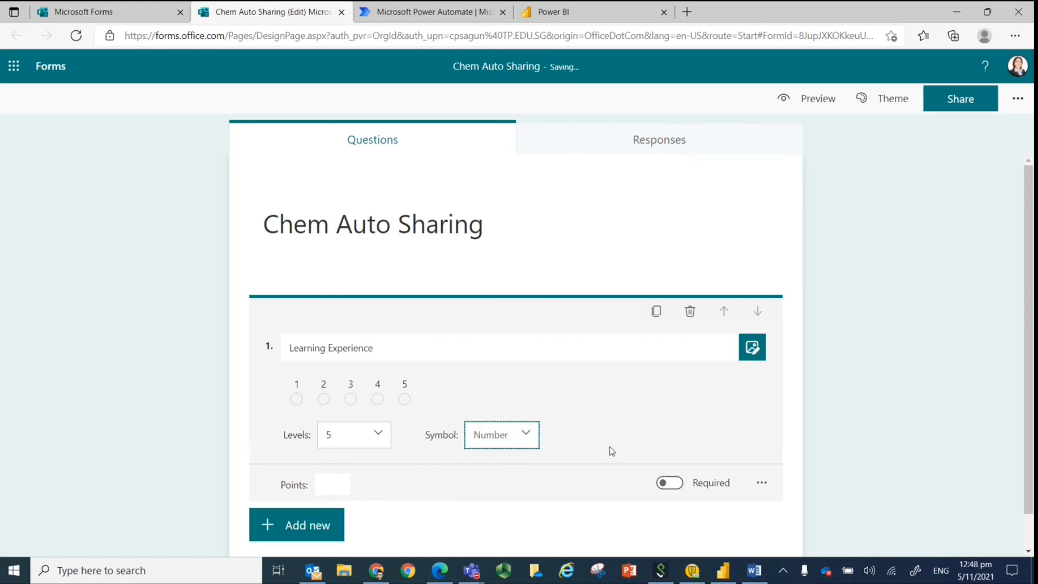
click(670, 484)
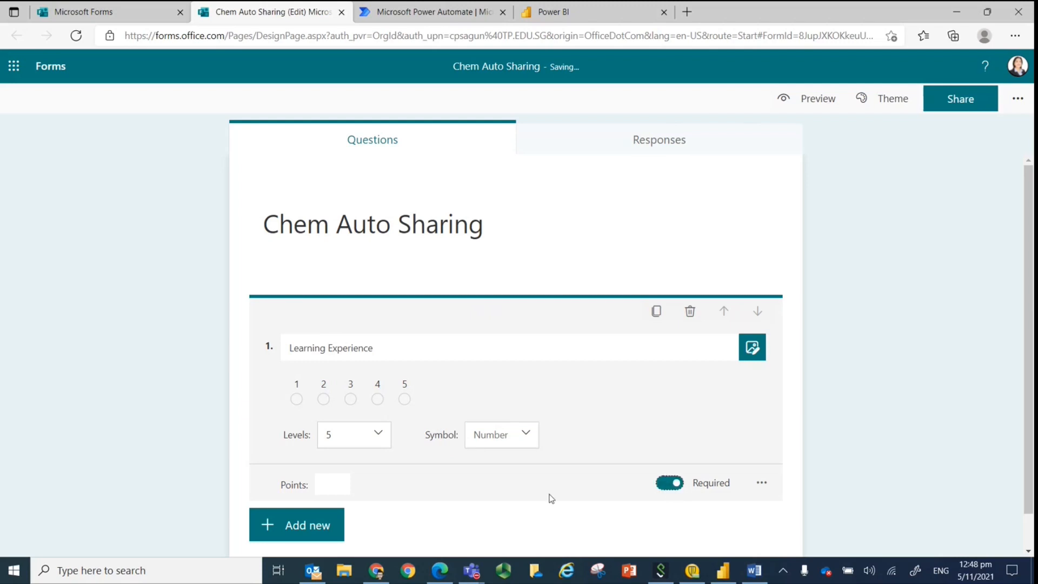
Add a choice question named "Join LSP" with the options Yes and No.
click(281, 524)
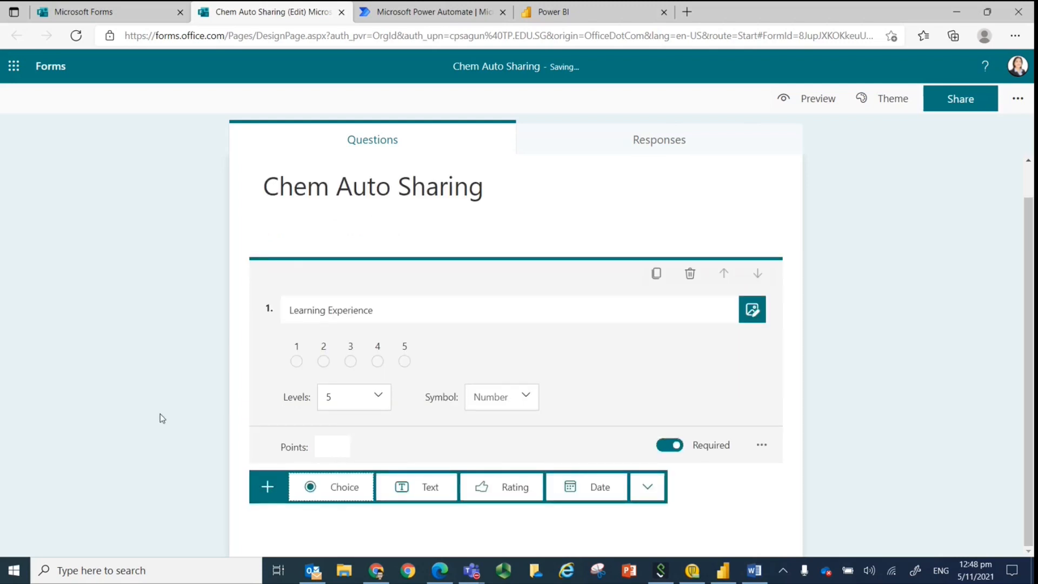
scroll(160, 414, down, 1)
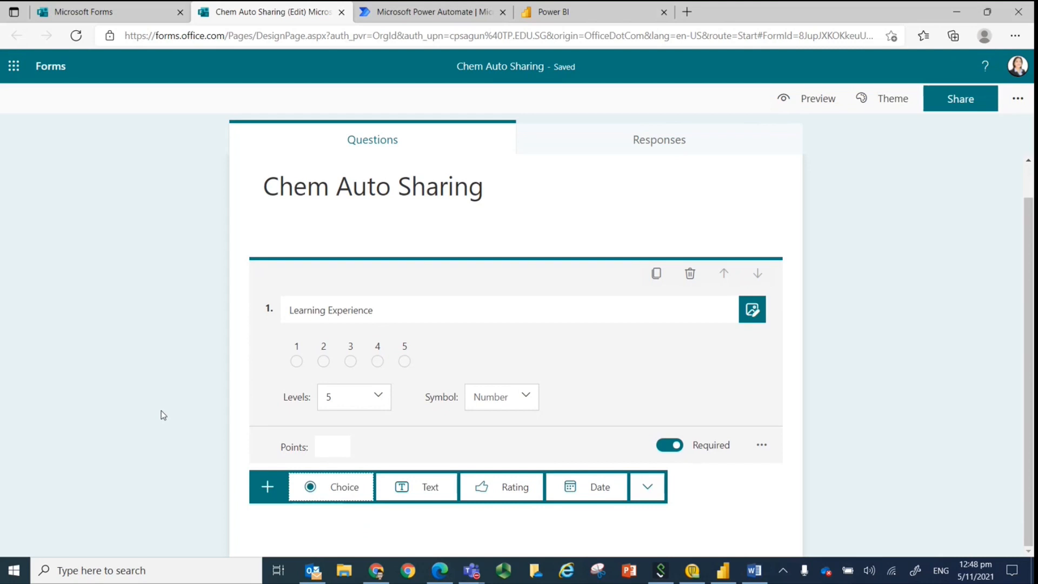
click(350, 491)
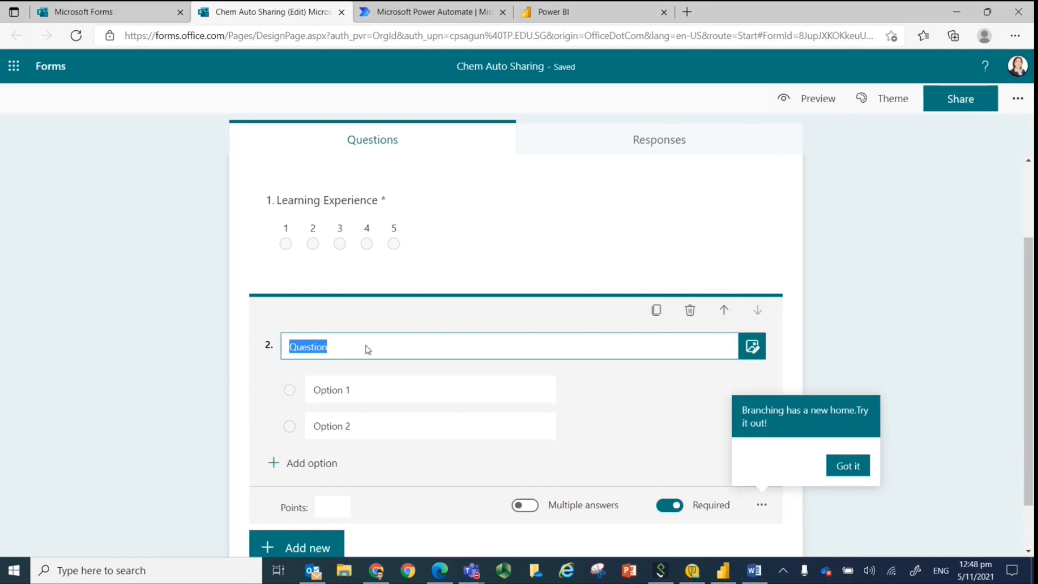
text(Join LSP)
click(349, 392)
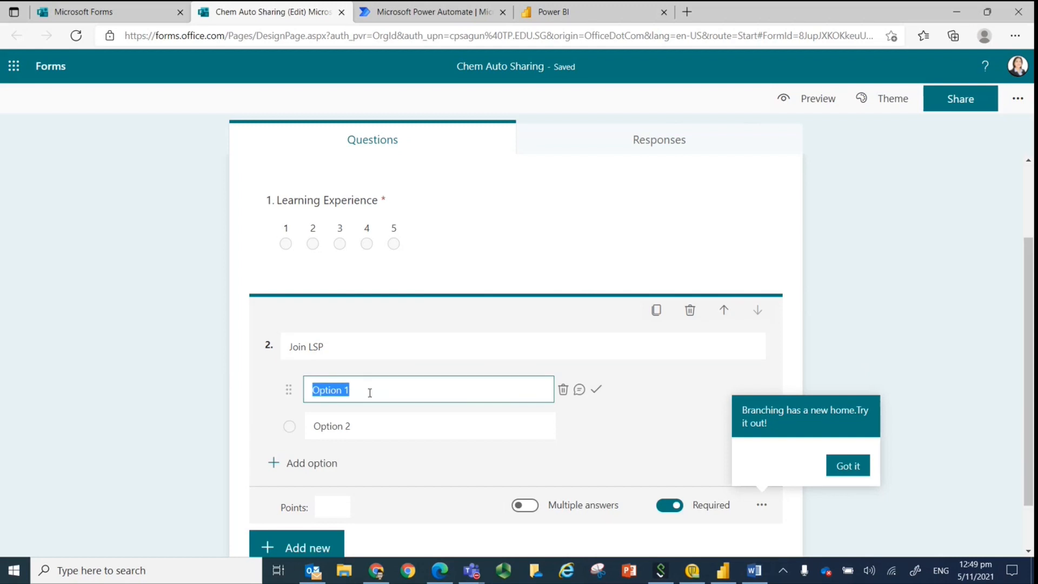
text(Yes)
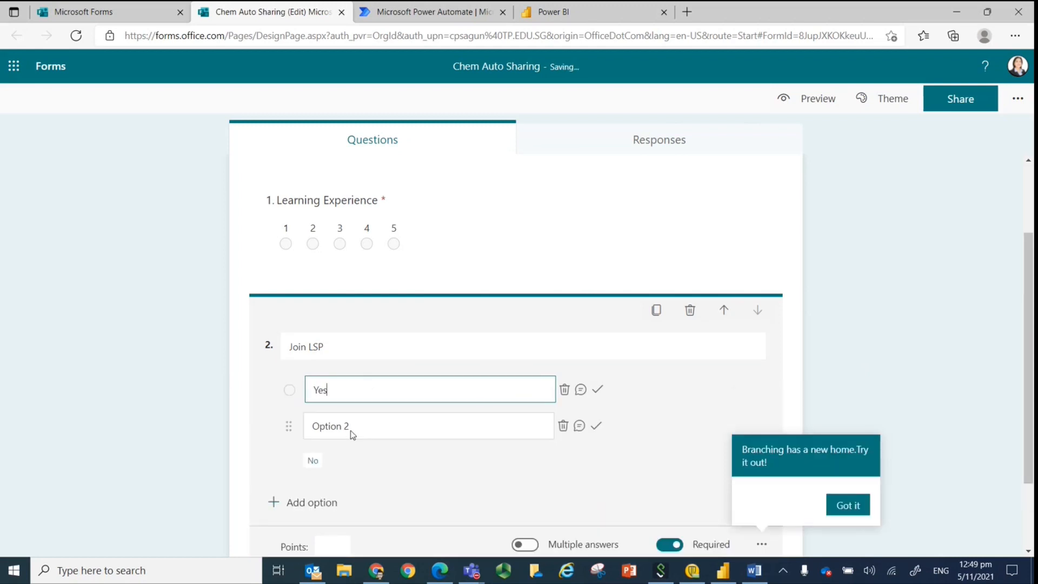
click(356, 426)
text(No)
click(218, 387)
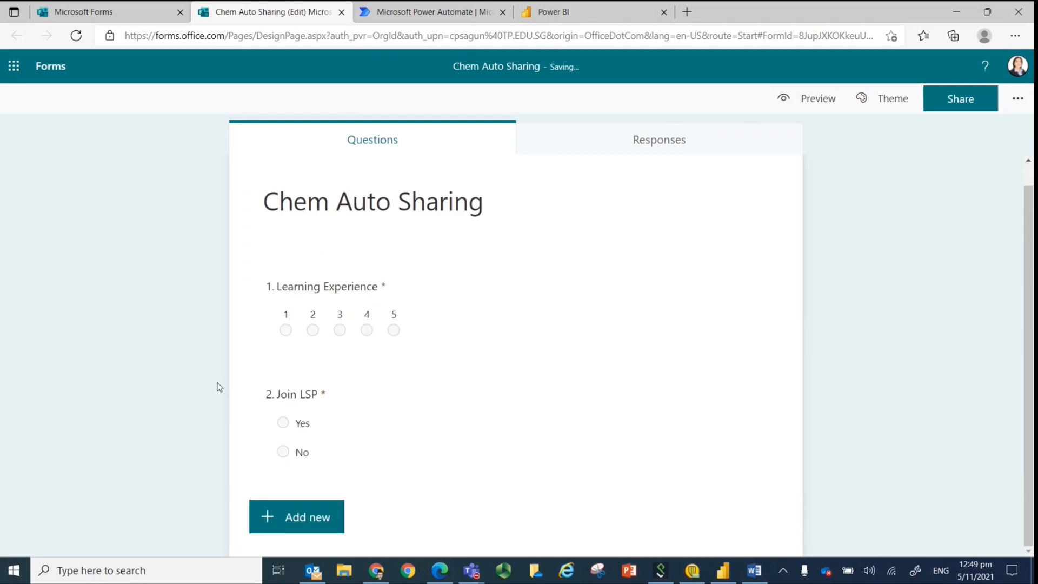
Add a text question named "Feedback" as the third question of the quiz.
click(296, 515)
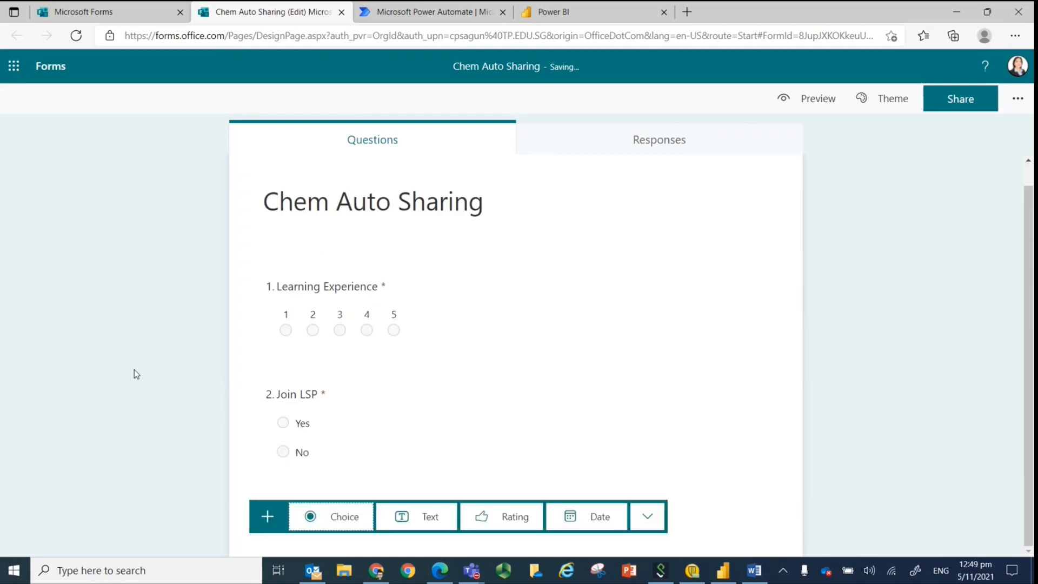
click(427, 516)
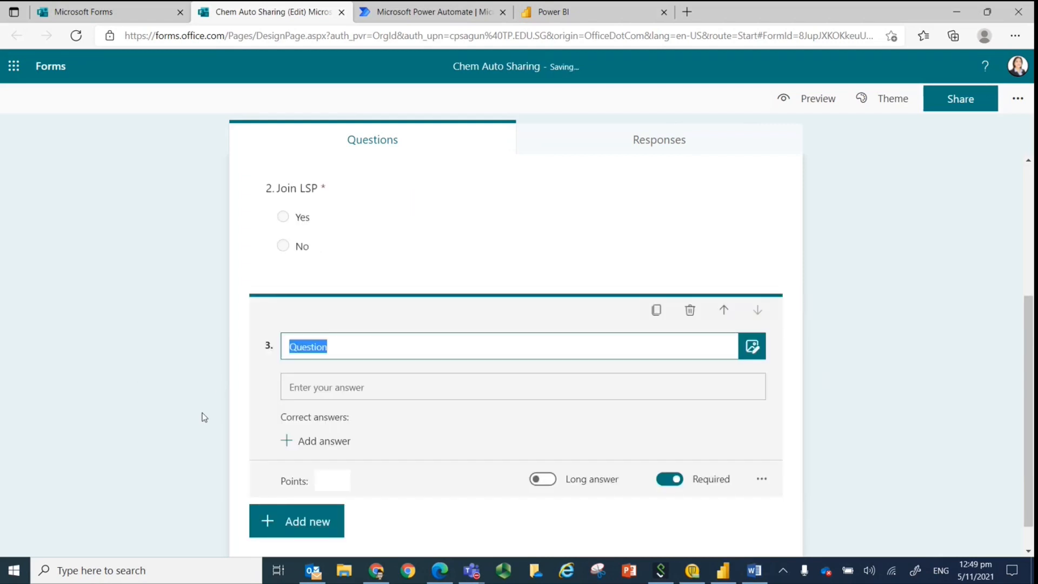
text(Feedback)
click(549, 433)
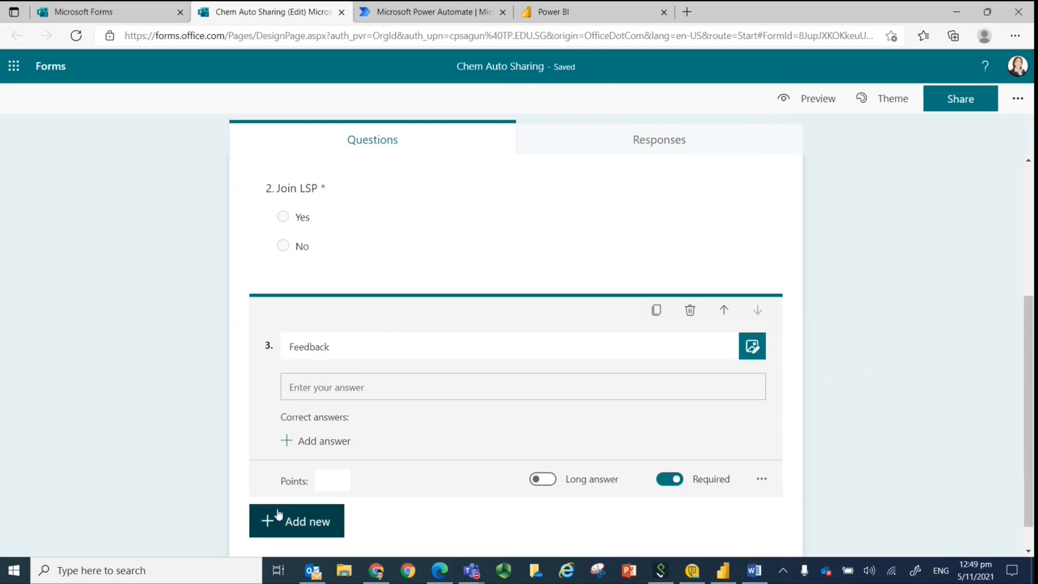
click(163, 396)
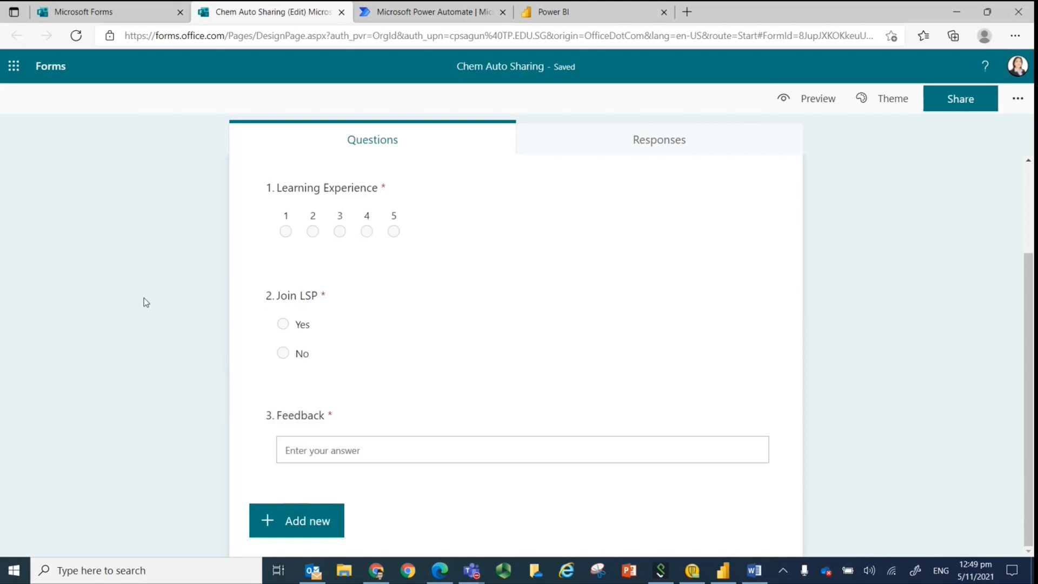
Turn off the limit of one response per person in the form's settings.
scroll(145, 302, up, 3)
scroll(146, 302, down, 3)
scroll(146, 301, up, 2)
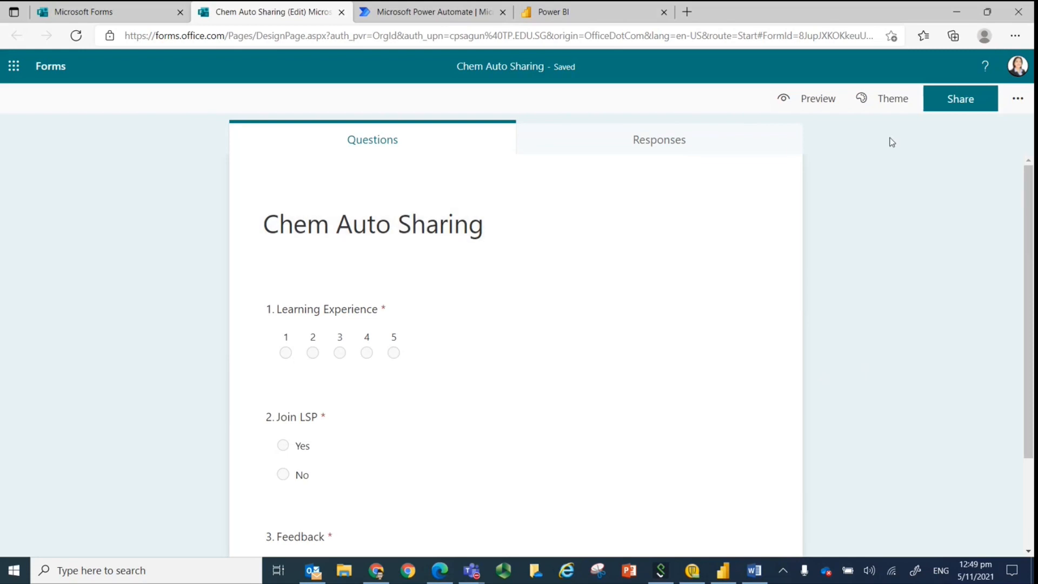
click(968, 103)
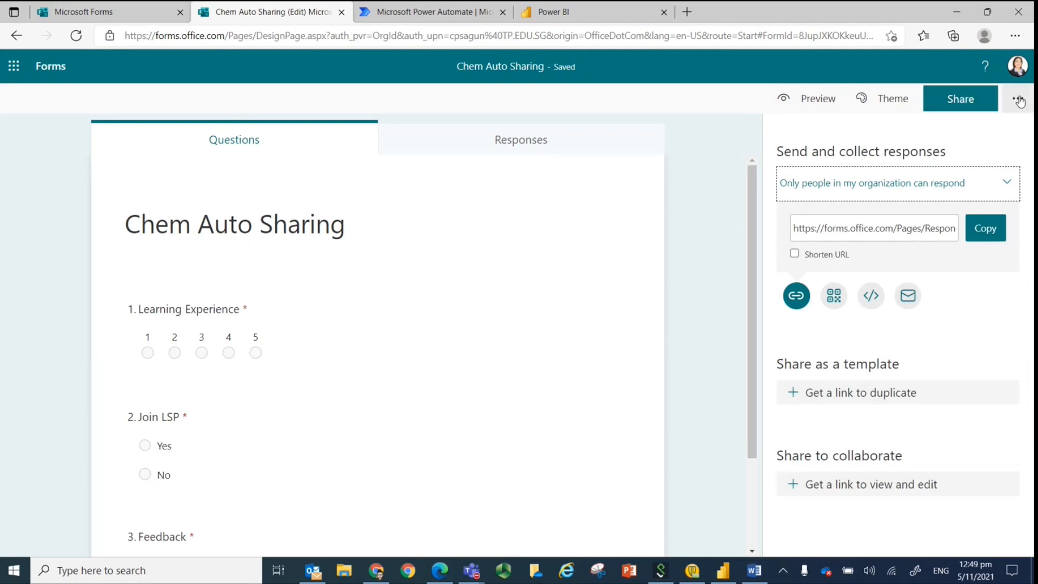
click(1018, 100)
click(923, 141)
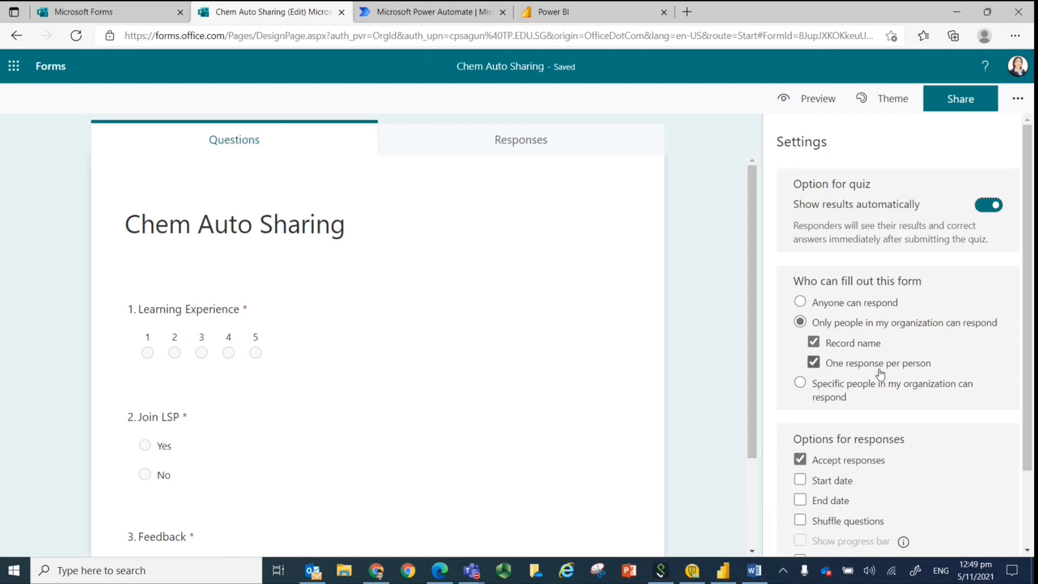
click(813, 362)
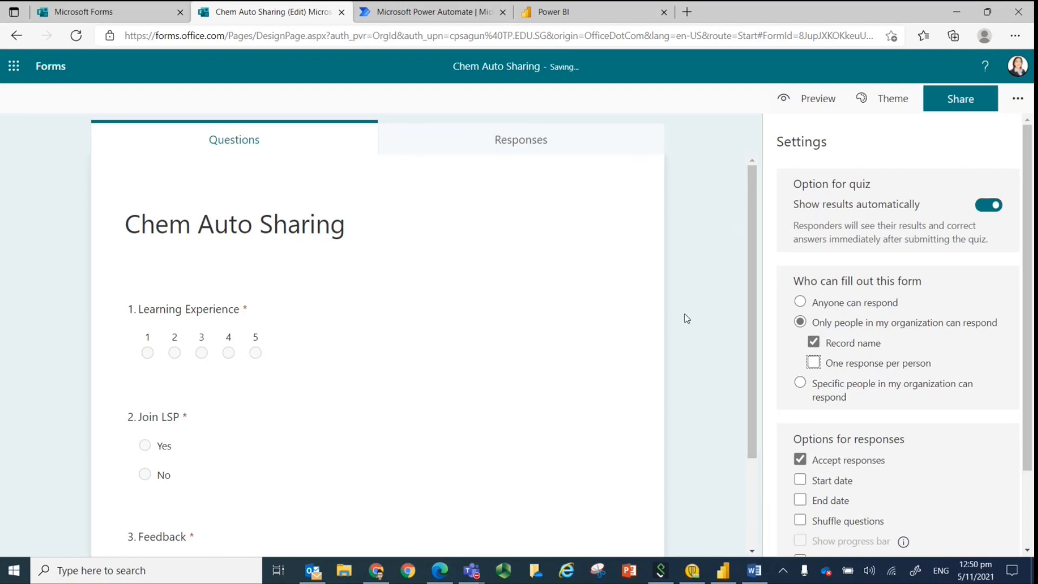
click(684, 317)
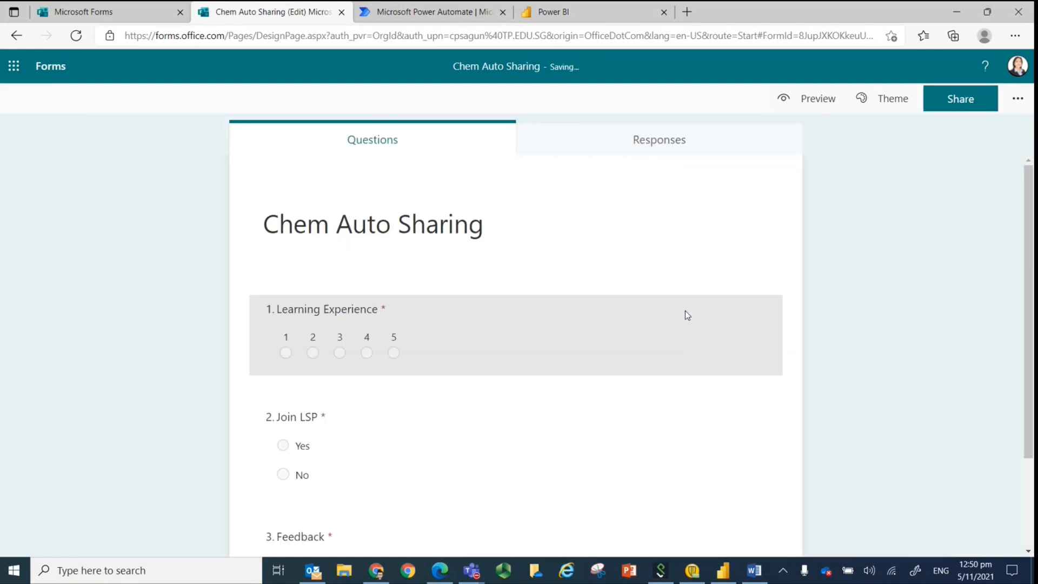
Add a choice question named "Tutorial Class" after the Feedback question.
scroll(685, 309, down, 2)
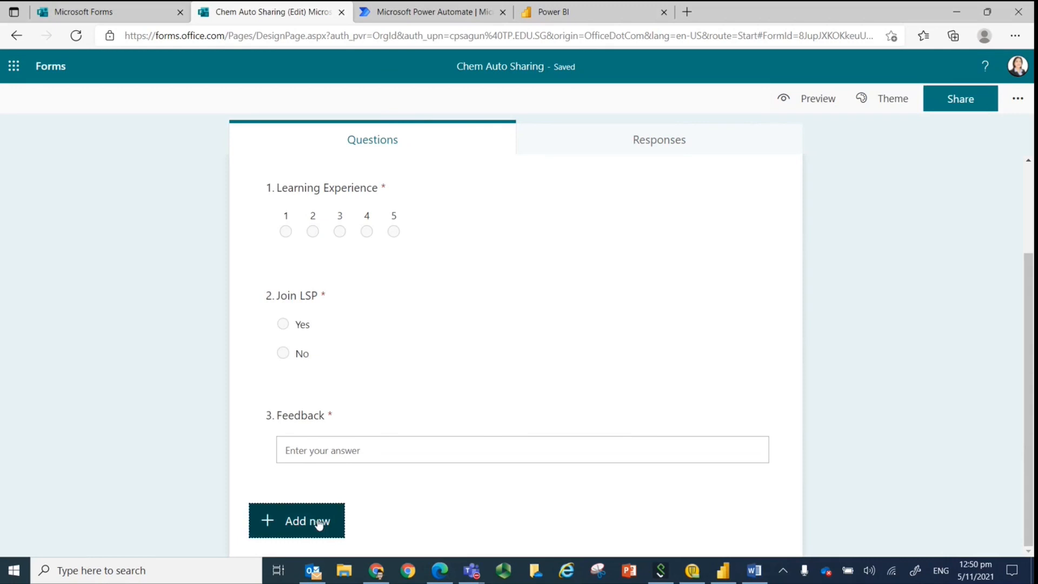
click(317, 520)
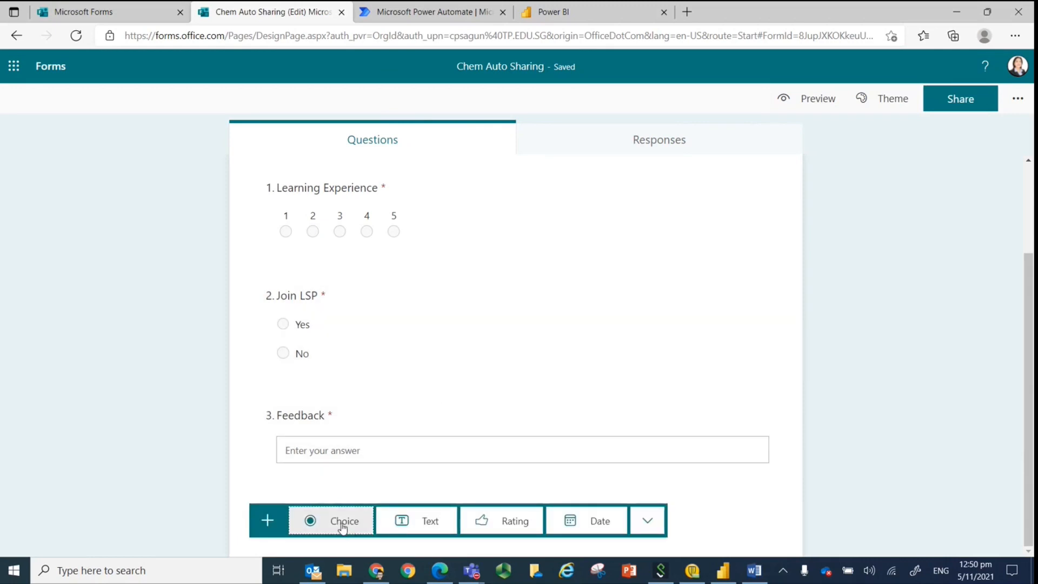
click(341, 523)
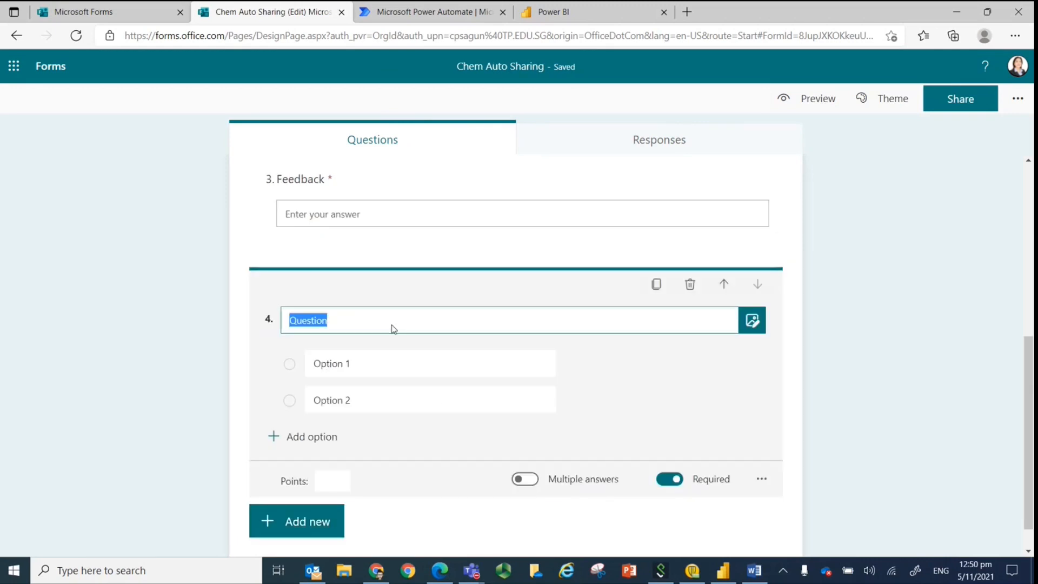
text(Tutorial)
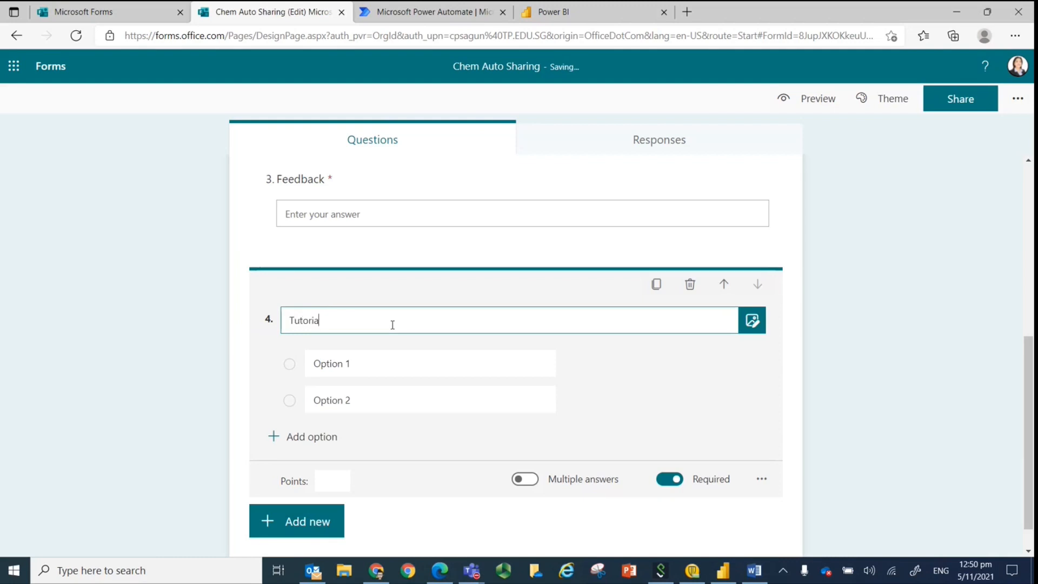
text( is)
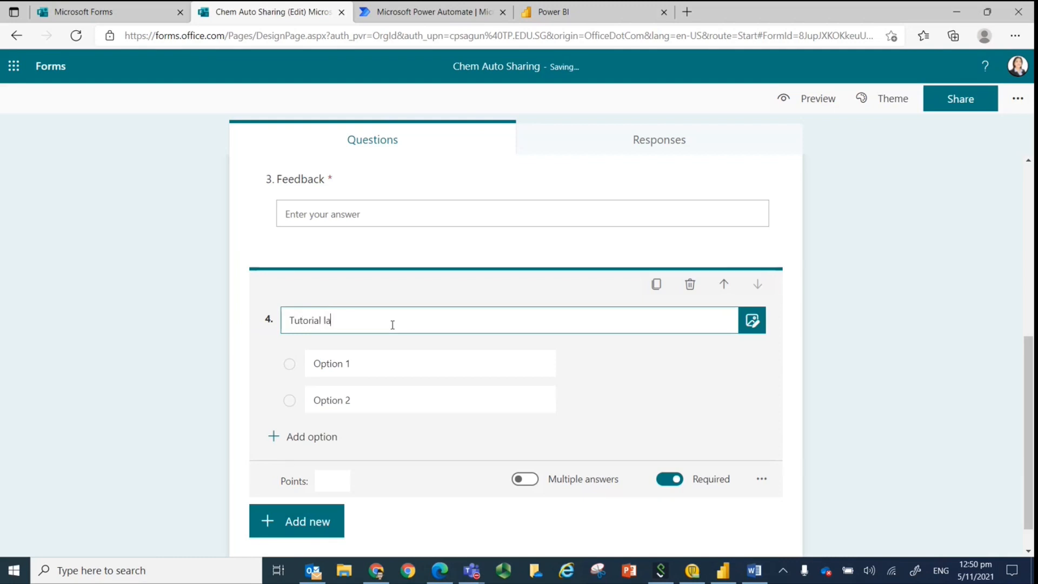
key(BackSpace)
key(BackSpace)
text(Class)
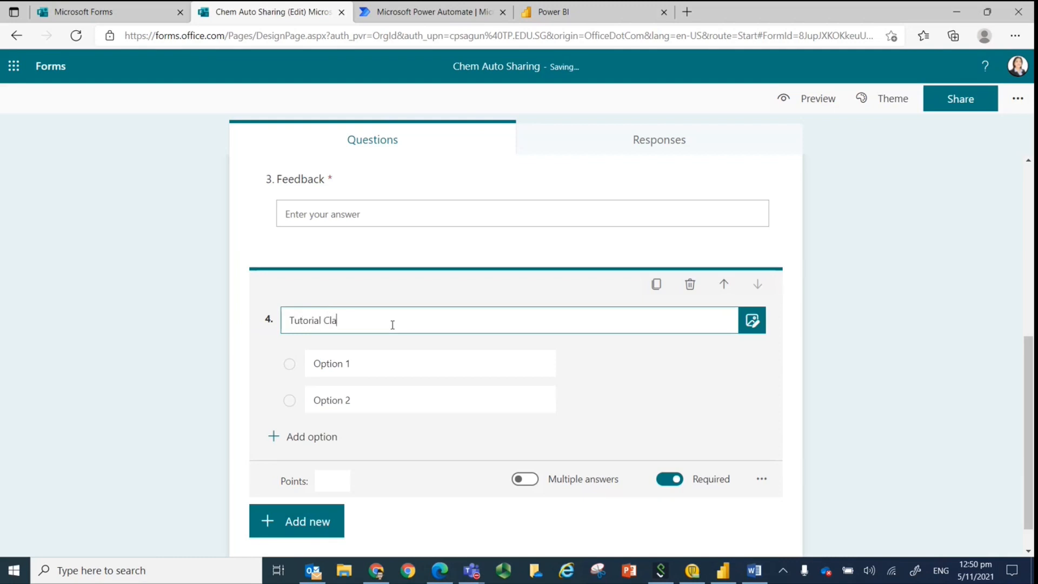
Give the Tutorial Class question the five answer options Te01, Te02, Te03, Te04 and Te05.
click(368, 368)
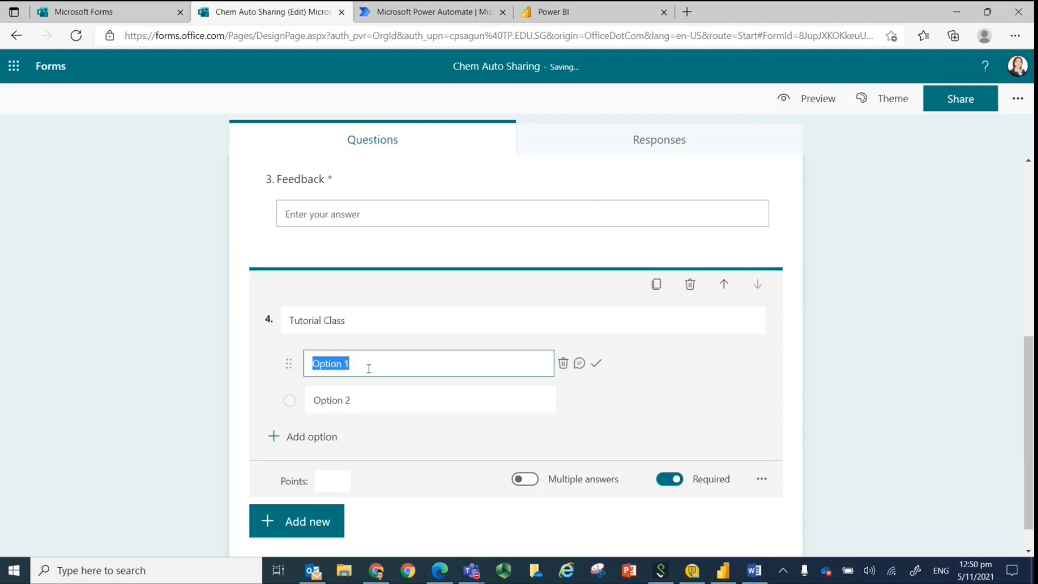
text(Te01)
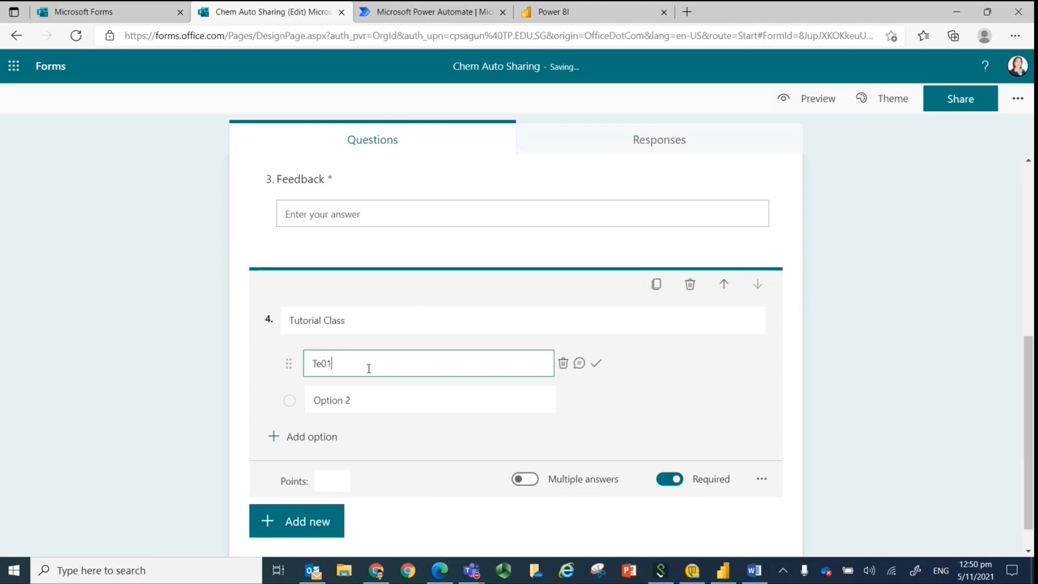
click(356, 402)
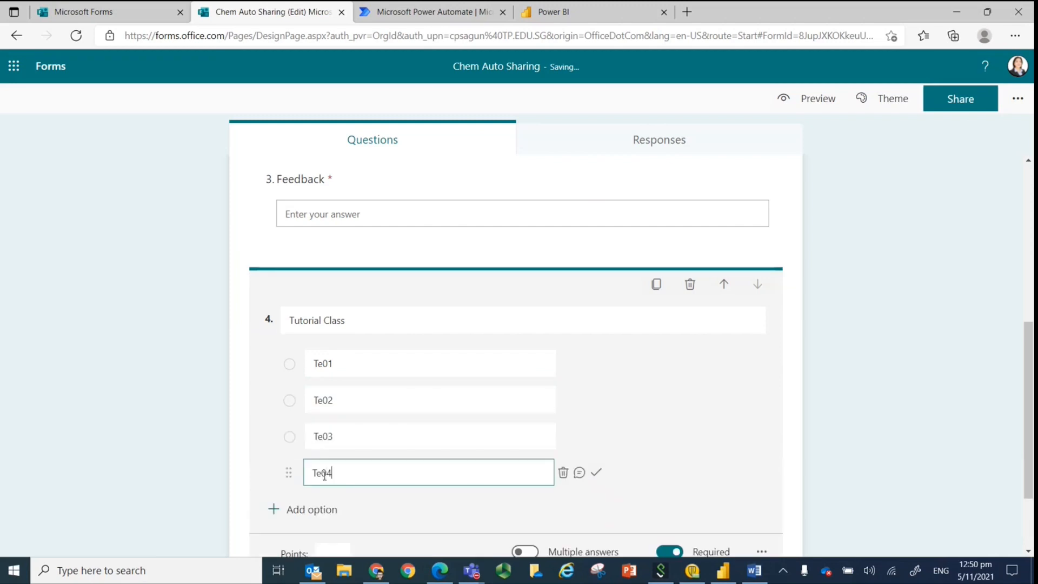
click(312, 511)
text(Te05)
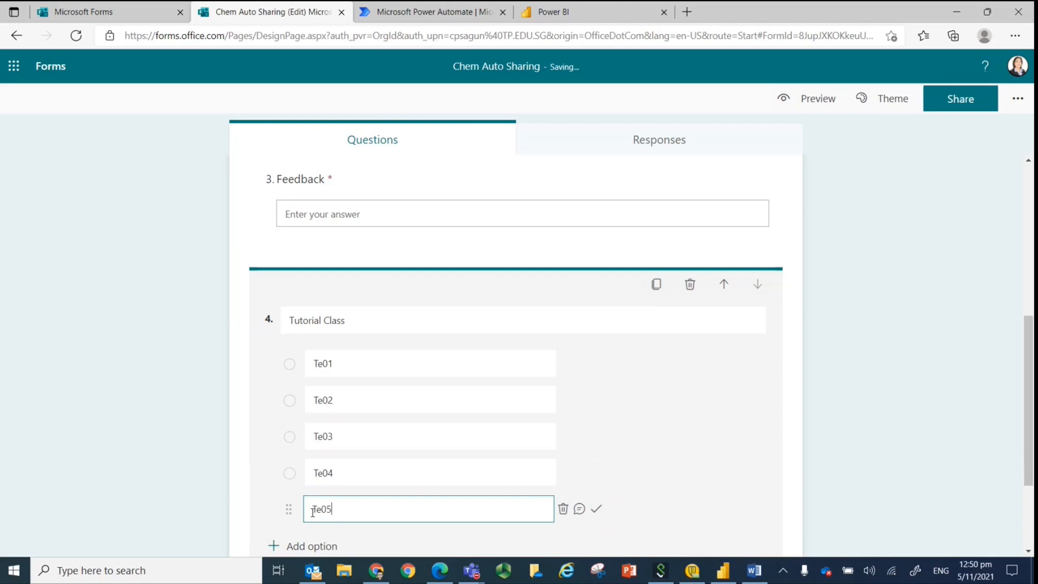
click(213, 386)
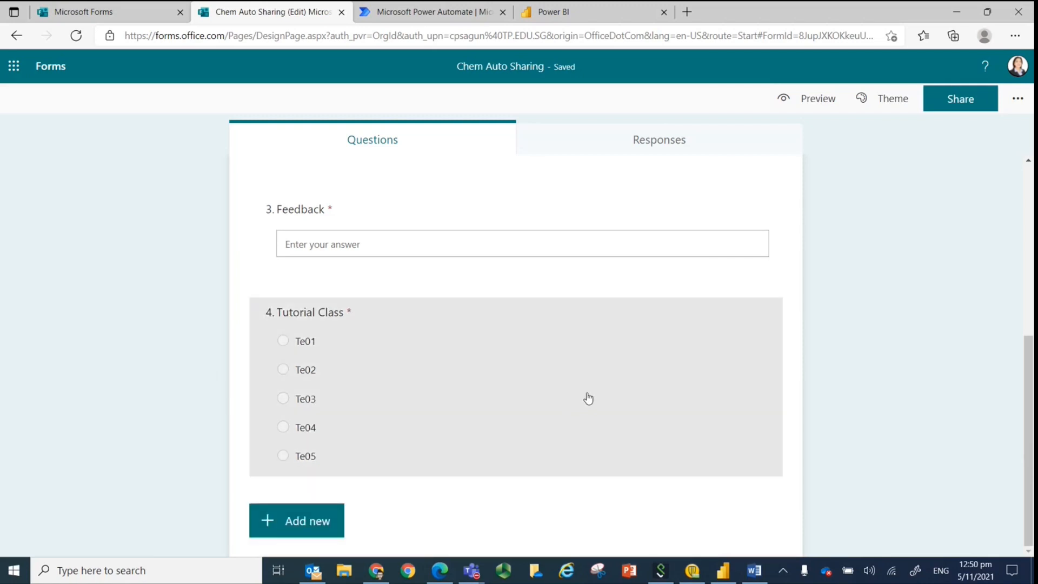
Review the quiz questions and open the quiz's options for sending and collecting responses.
scroll(587, 391, up, 5)
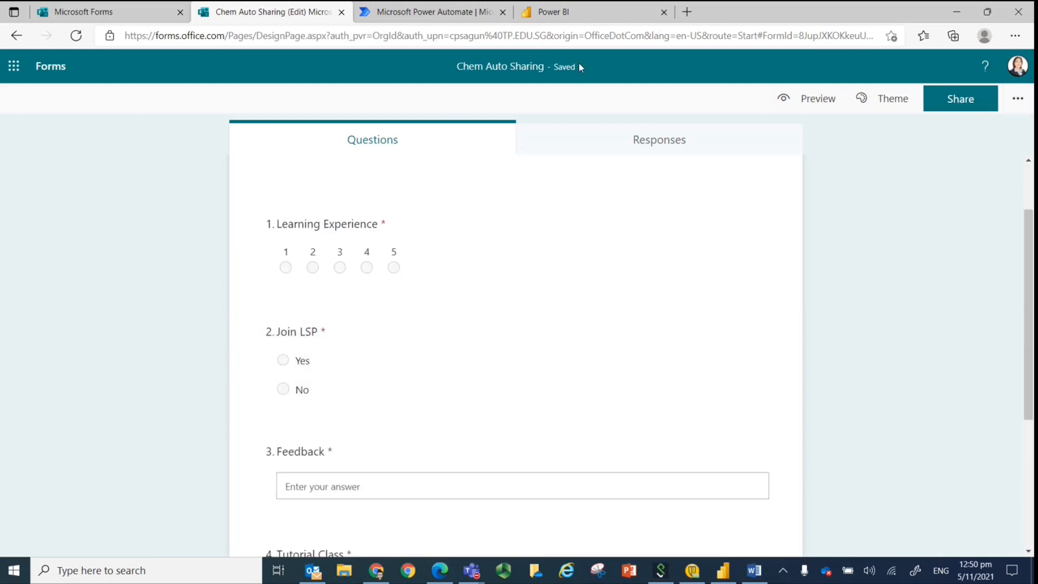
click(1017, 98)
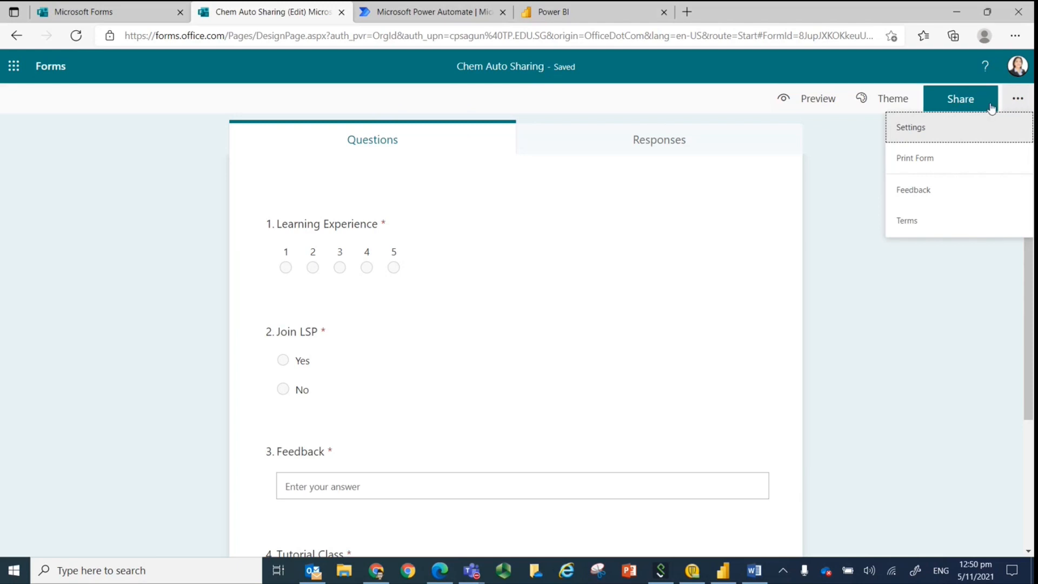
click(936, 100)
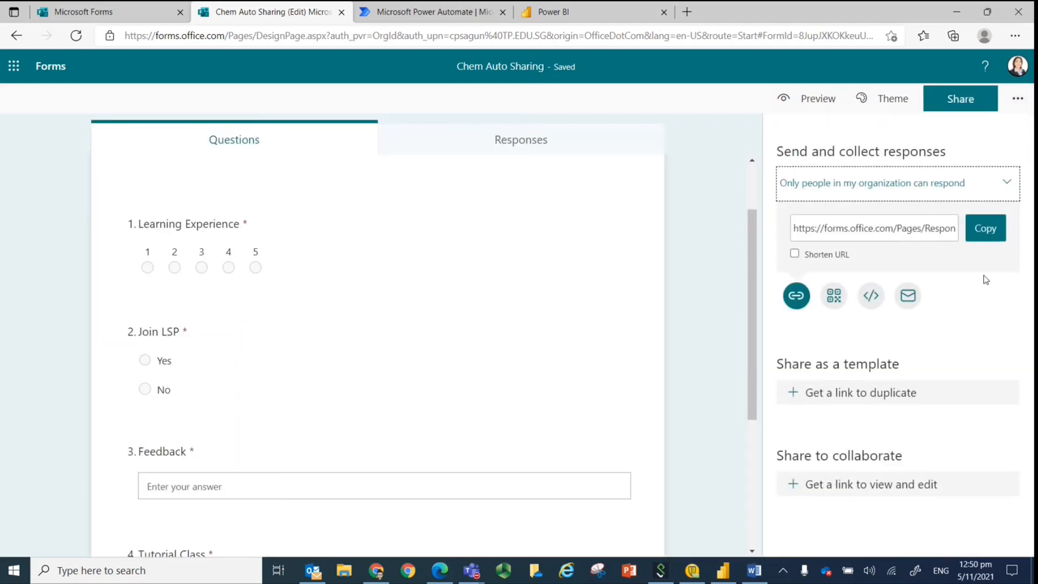
Move the Power BI page ahead of Power Automate in the browser and open My workspace in Power BI.
click(189, 13)
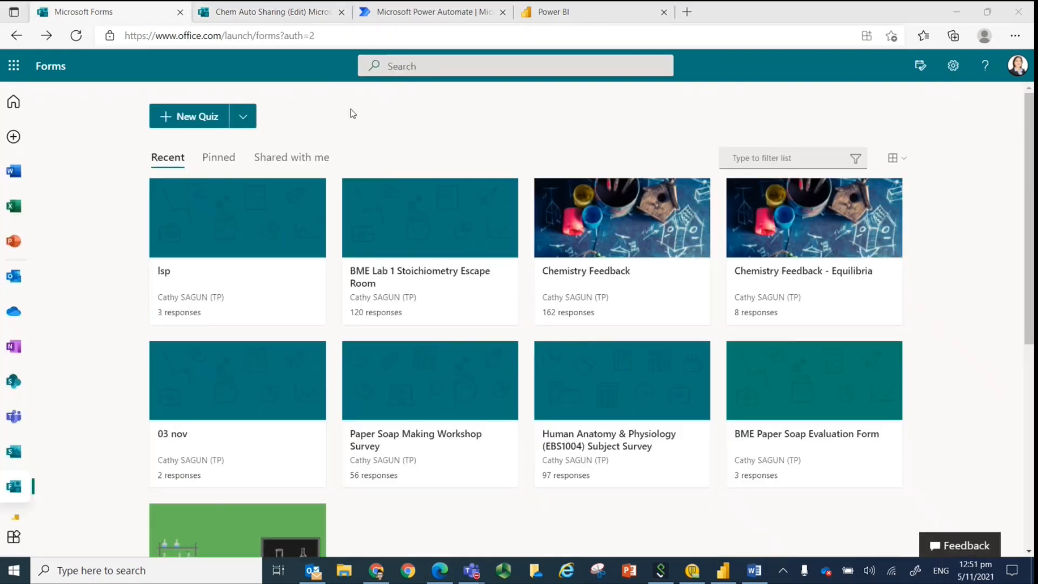
click(292, 11)
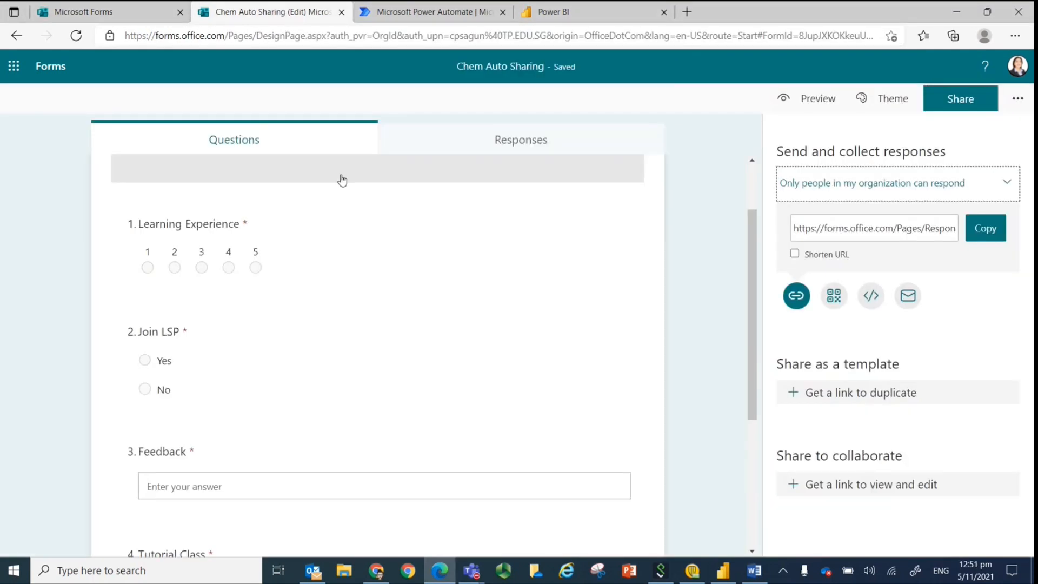
click(396, 16)
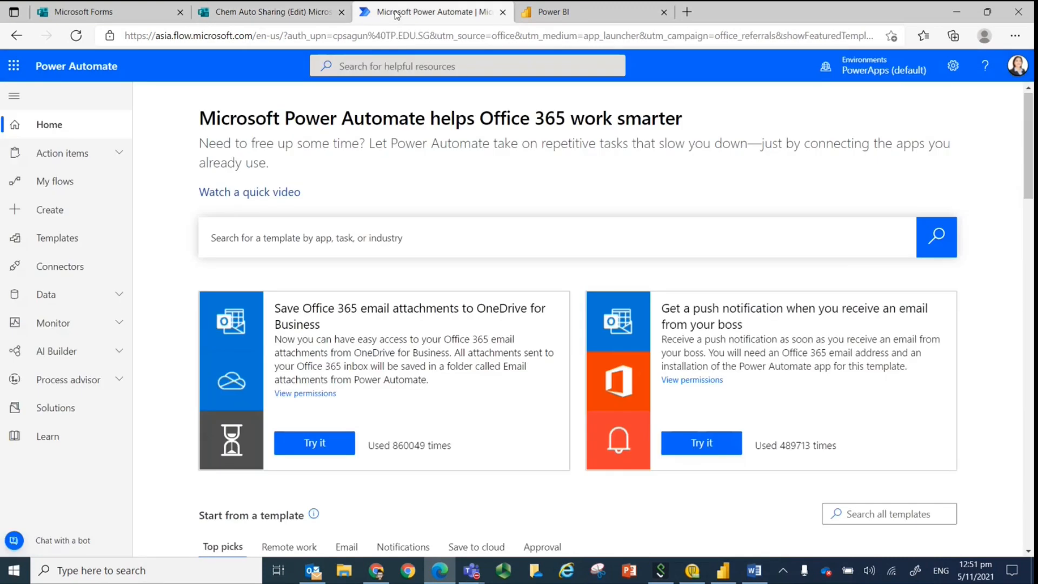
drag(575, 12, 414, 12)
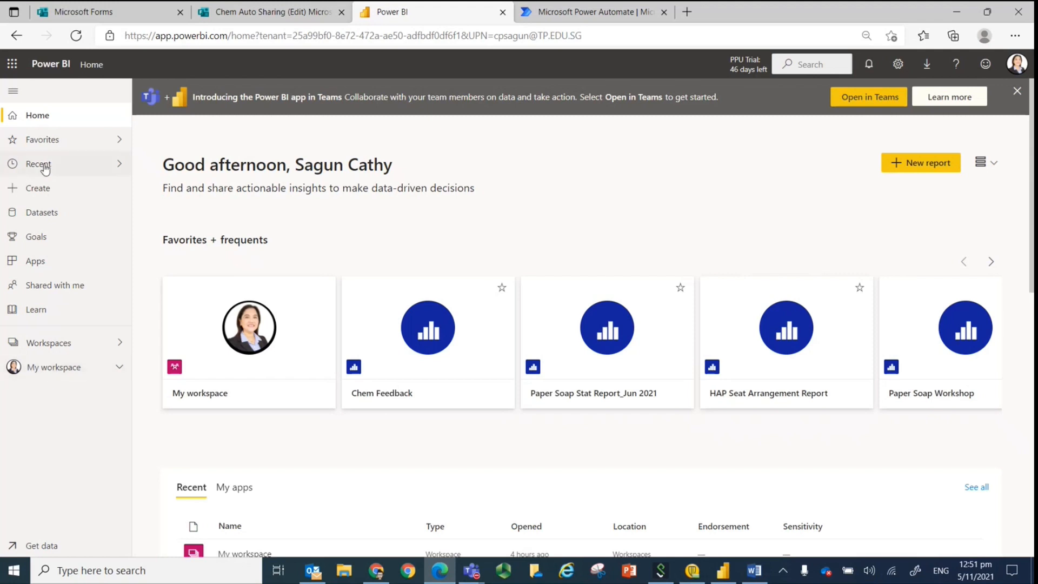
click(236, 341)
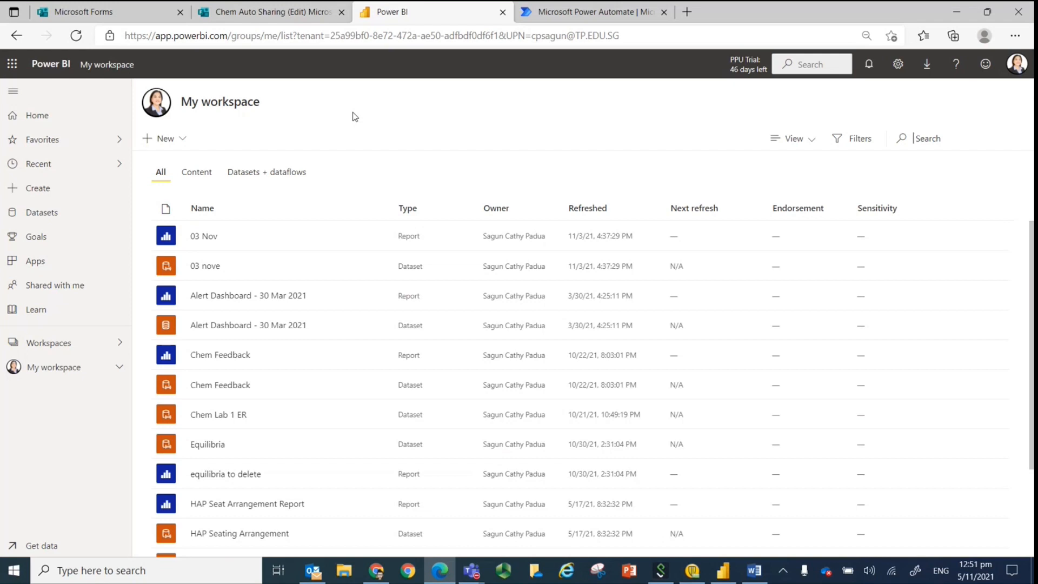
Start a new streaming dataset in My workspace with API as the data source.
click(181, 142)
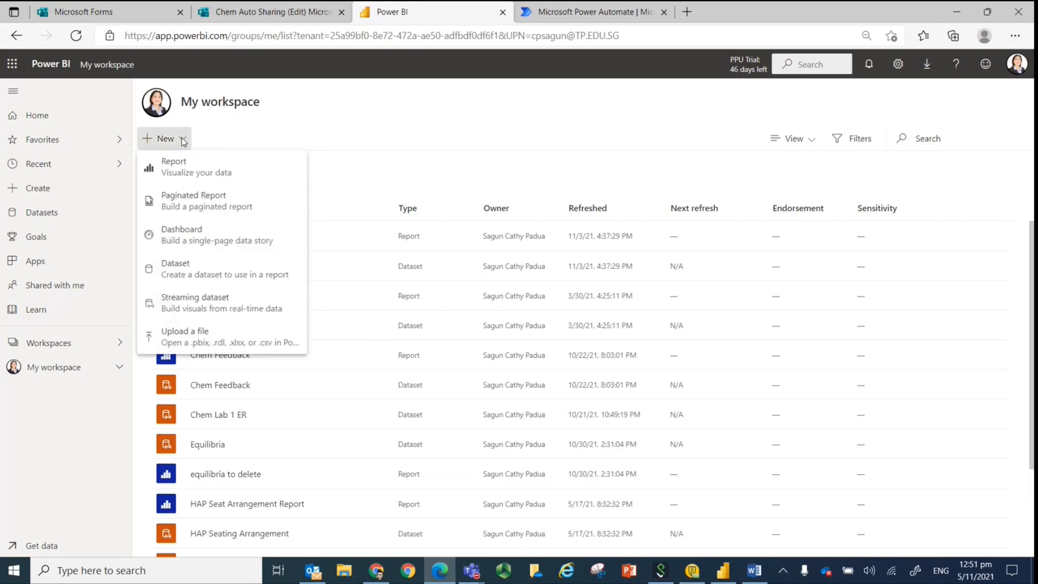
click(161, 312)
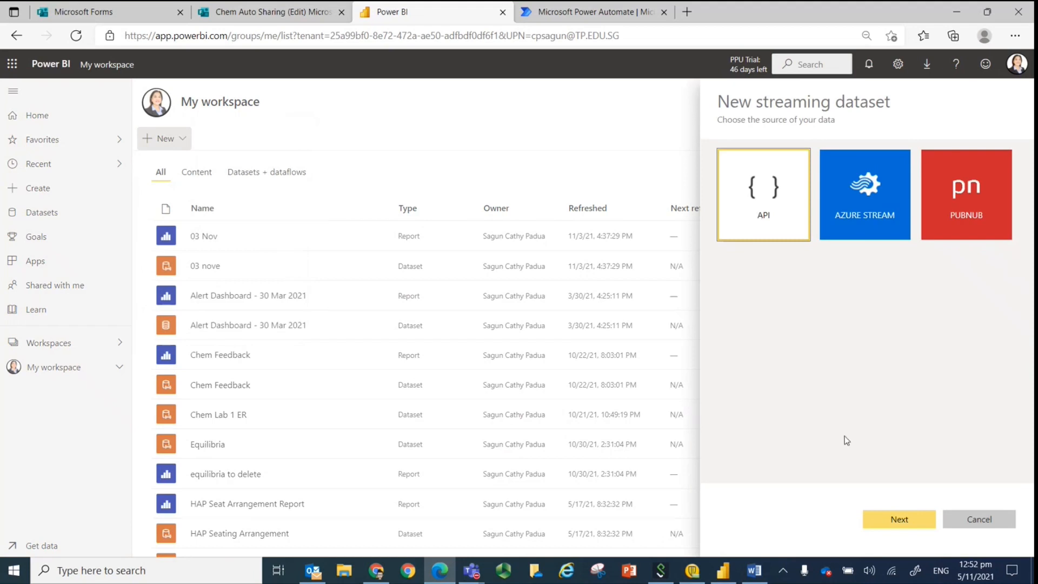
click(913, 527)
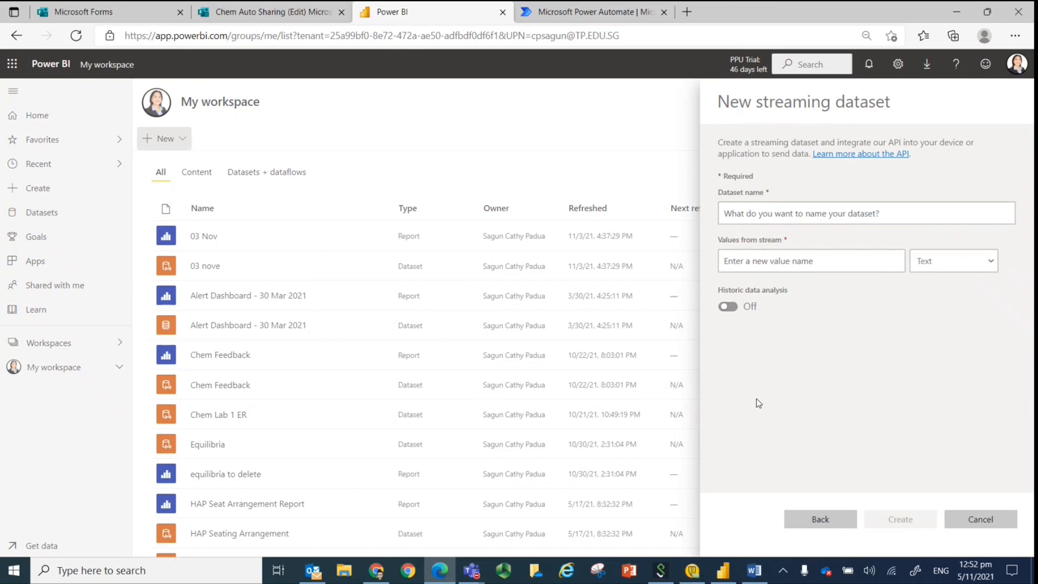
Name the streaming dataset "Chem Auto Sharing".
click(766, 216)
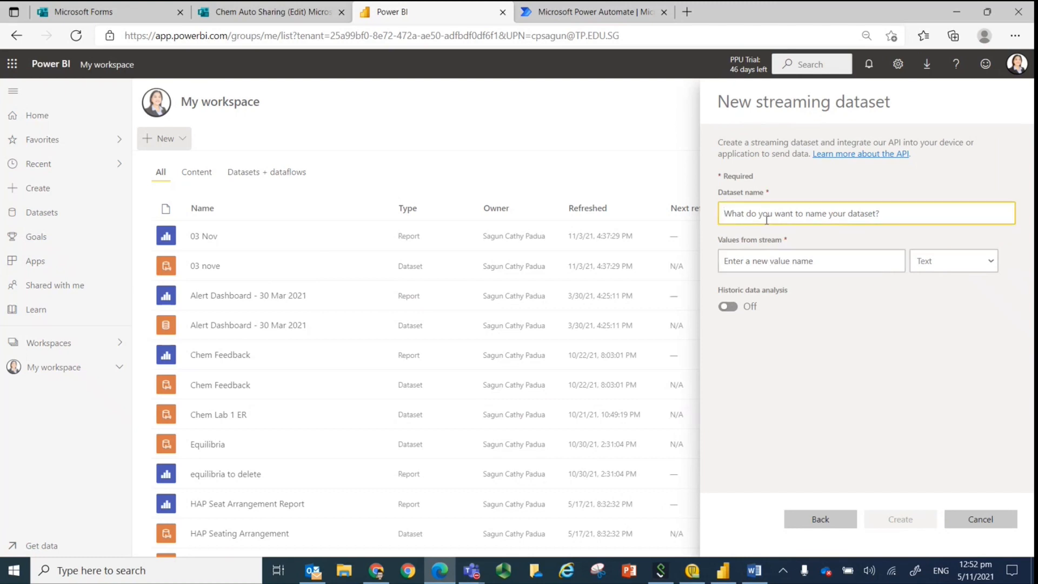
text(Chem Auto Sharing)
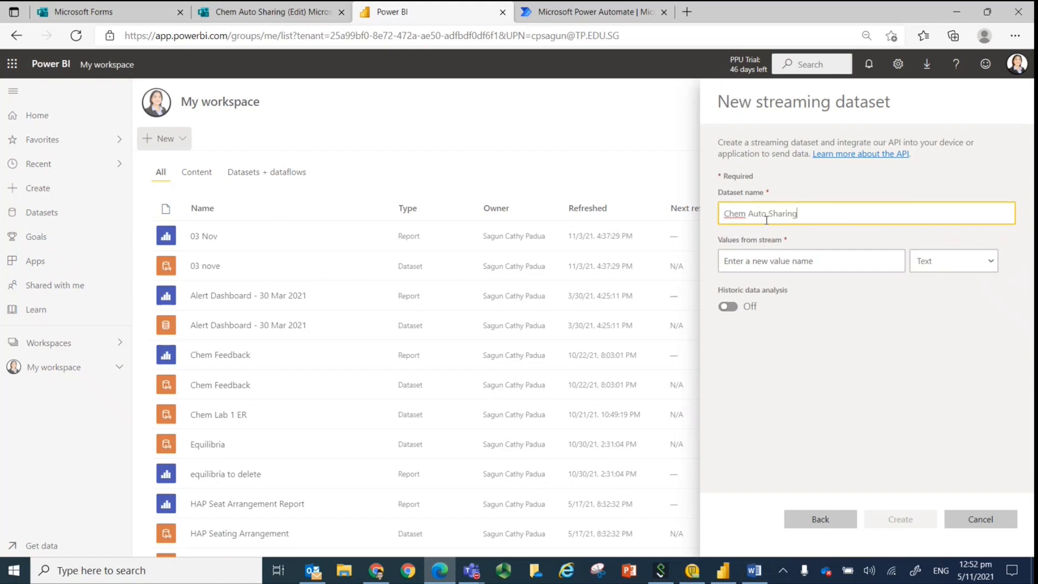
Copy the first question's title from the Forms quiz and add "Learning Experience" as the dataset's first stream value in Power BI.
click(803, 254)
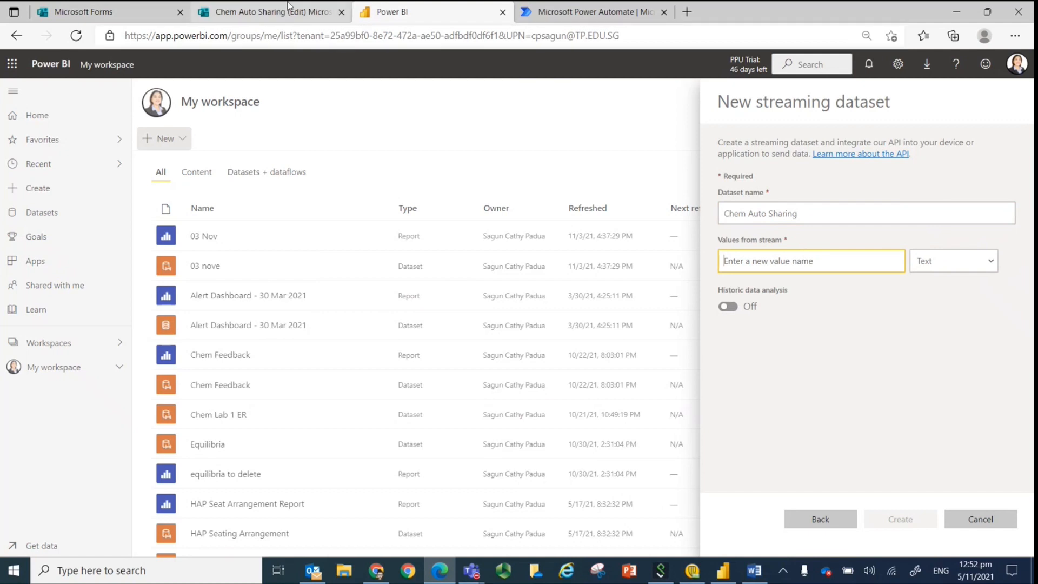
click(265, 11)
drag(141, 226, 225, 233)
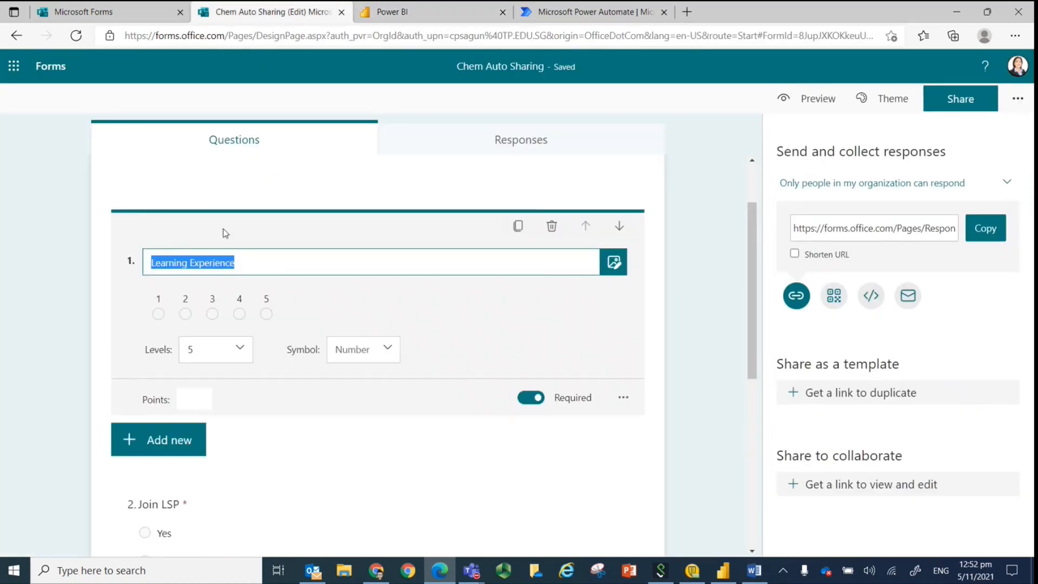
right_click(208, 270)
click(243, 156)
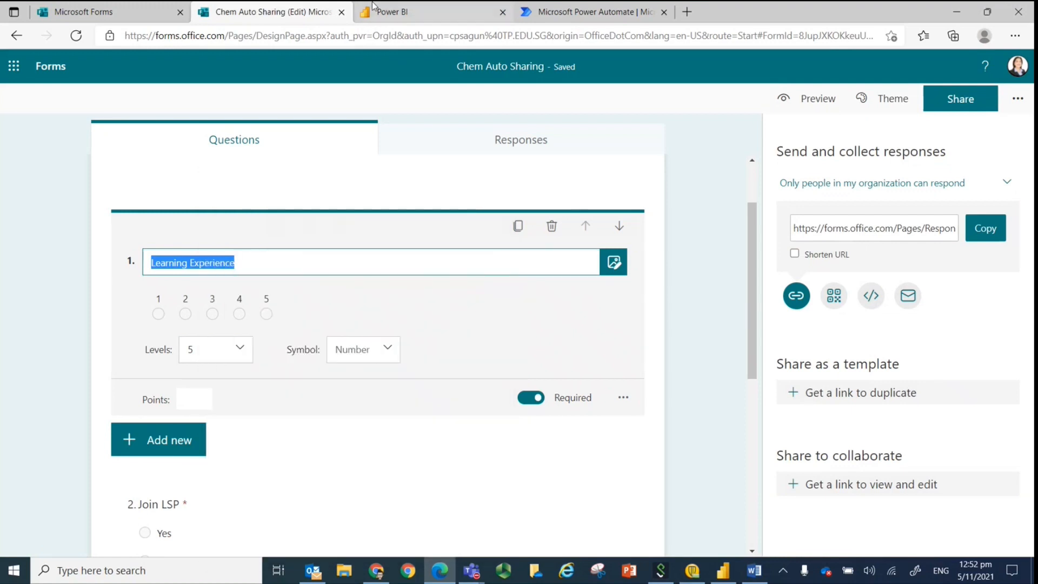
click(427, 12)
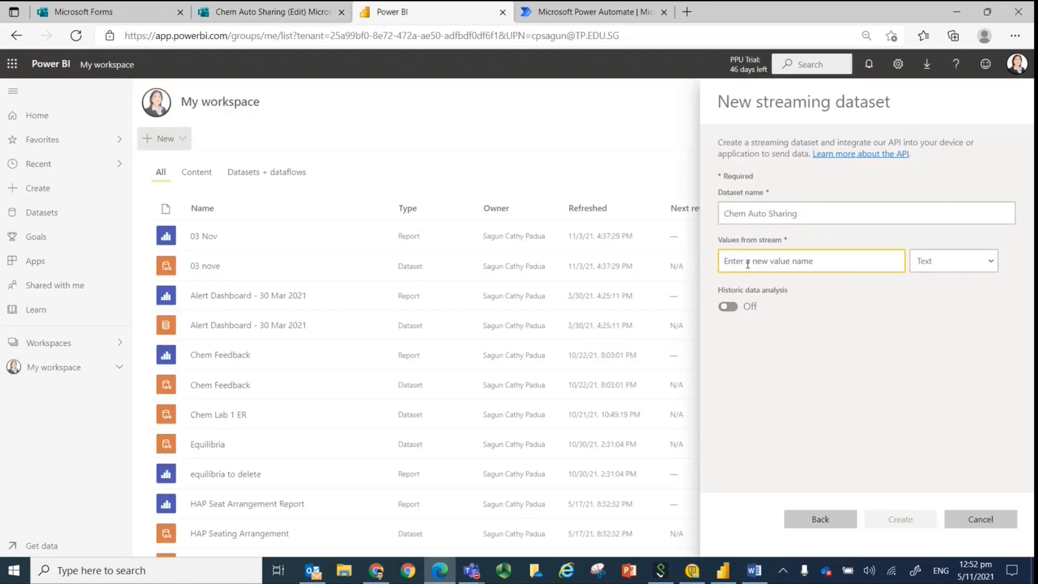
key(ctrl+v)
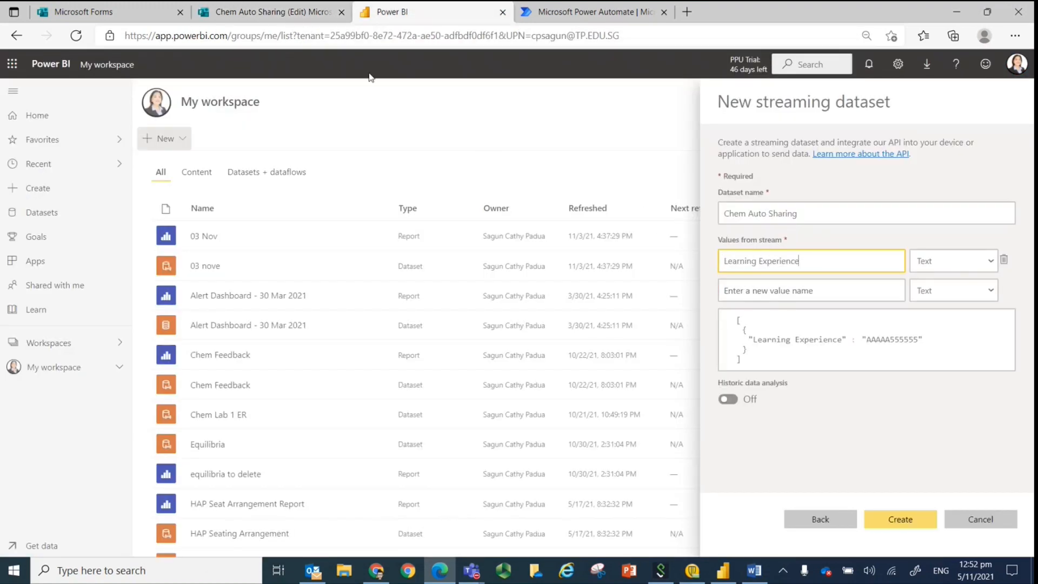
Check the Learning Experience question in the quiz and set the matching stream value's data type to Number.
click(268, 12)
click(387, 15)
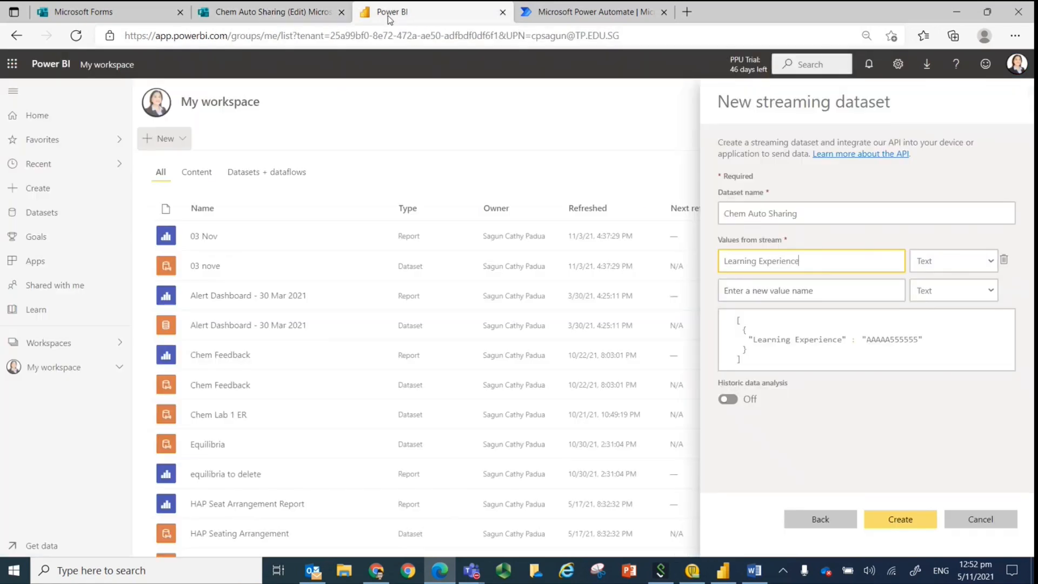
click(989, 262)
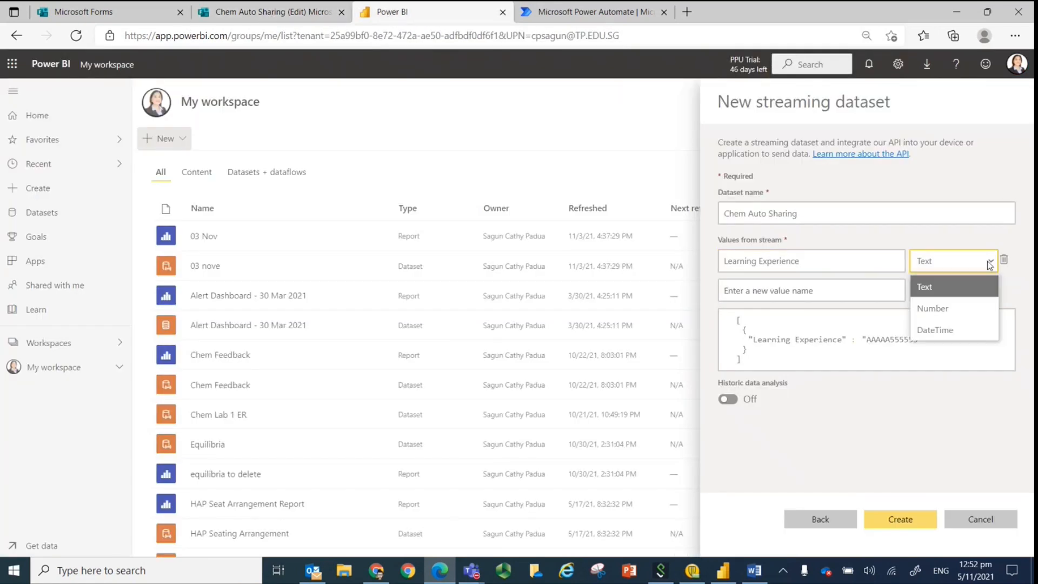
click(946, 307)
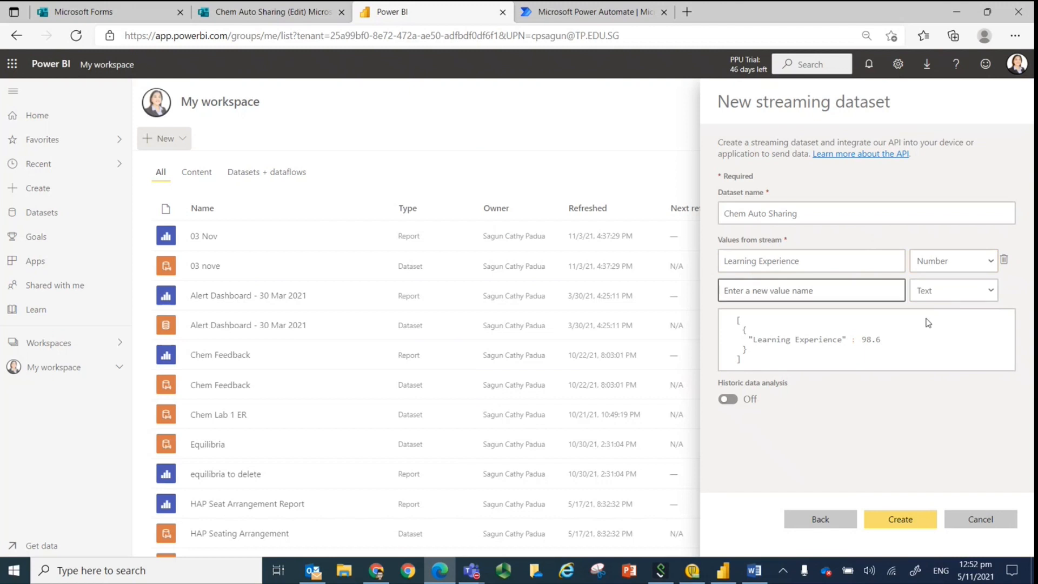
Copy the second question's title from the Forms quiz and add "Join LSP" as a Text stream value in the Power BI dataset.
click(269, 11)
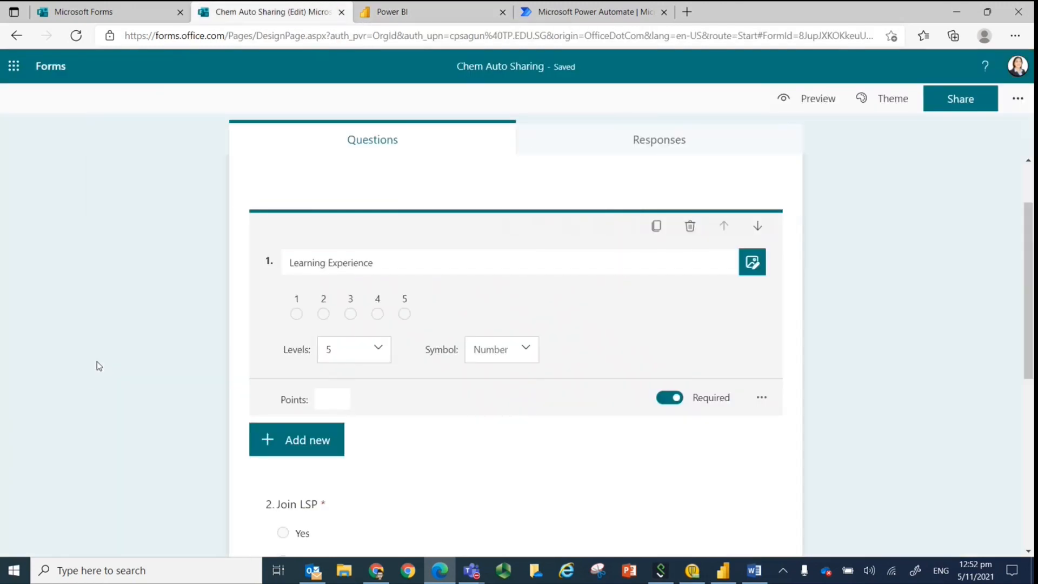
scroll(98, 379, down, 2)
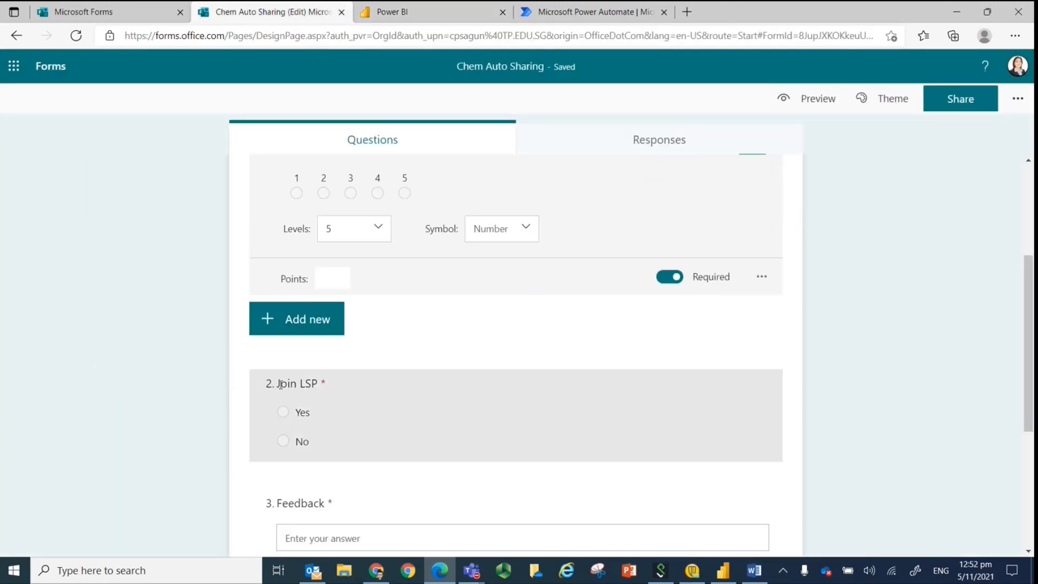
drag(277, 384, 316, 386)
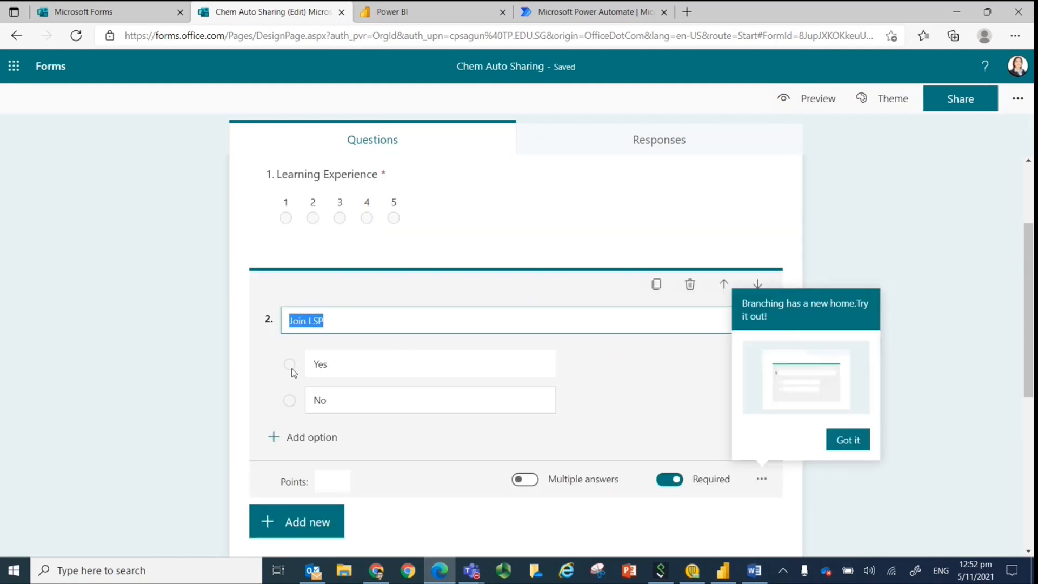
right_click(308, 320)
click(346, 220)
click(417, 6)
click(763, 292)
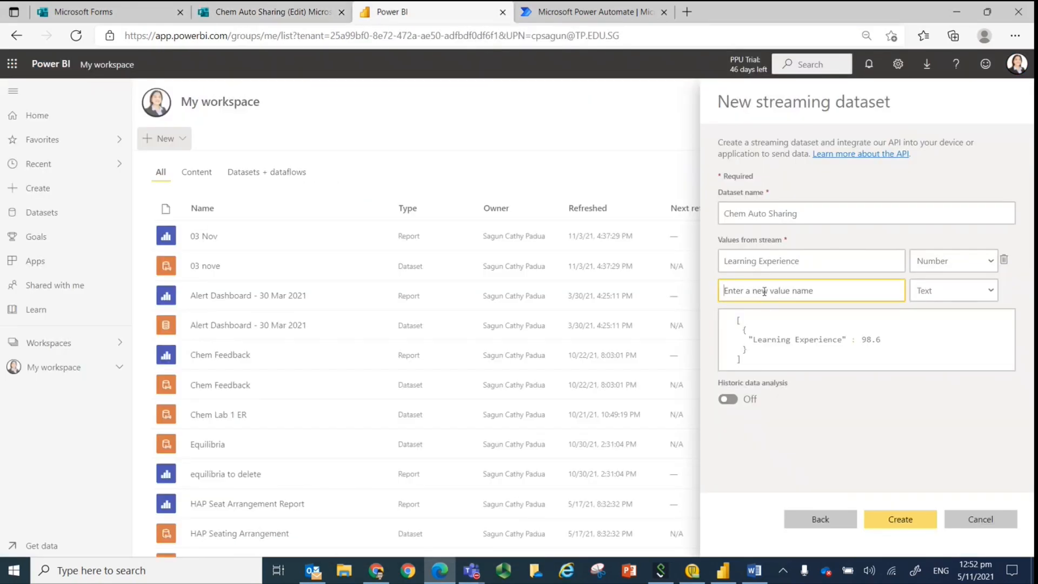
key(ctrl+v)
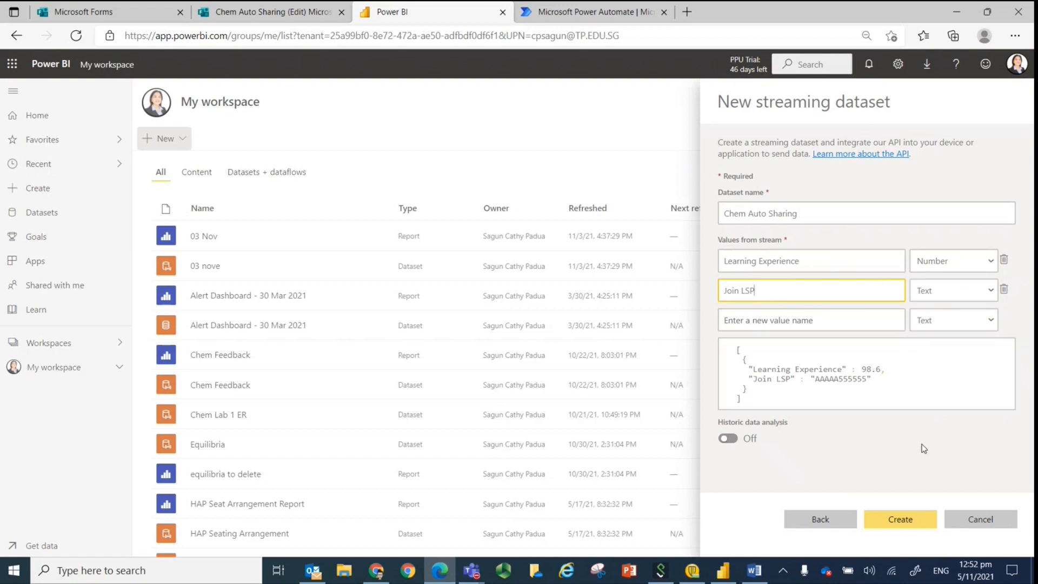
Copy the third question's title from the Forms quiz and add "Feedback" as a Text stream value in the Power BI dataset.
key(ctrl+shift+Tab)
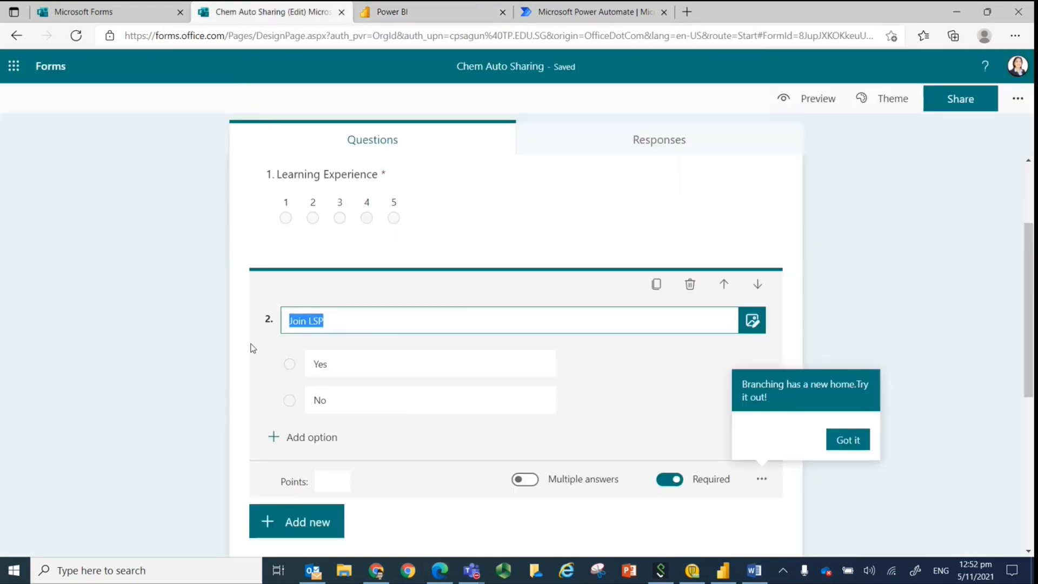
click(219, 371)
scroll(218, 370, down, 2)
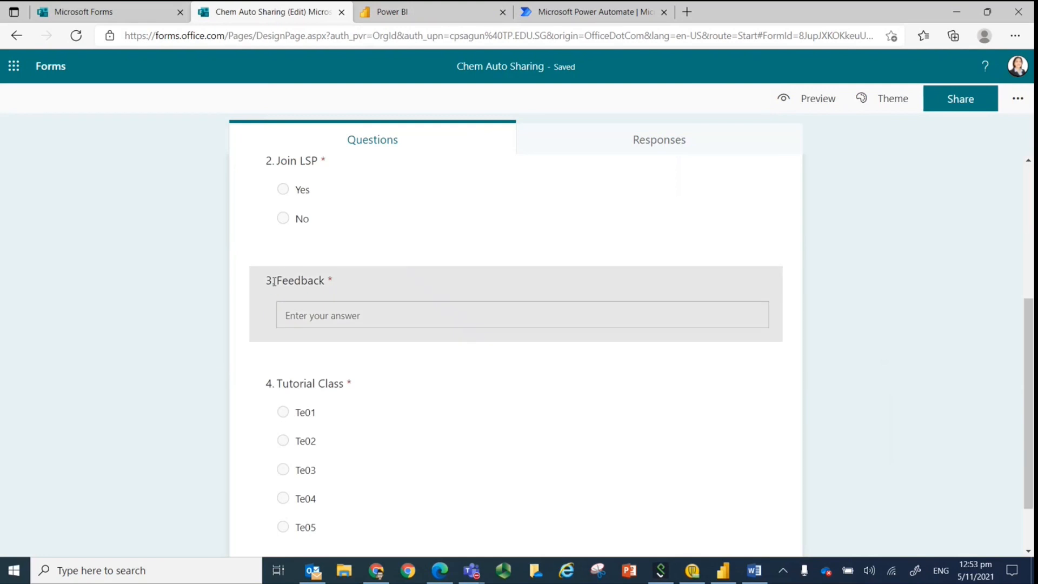
drag(278, 287, 328, 283)
right_click(309, 320)
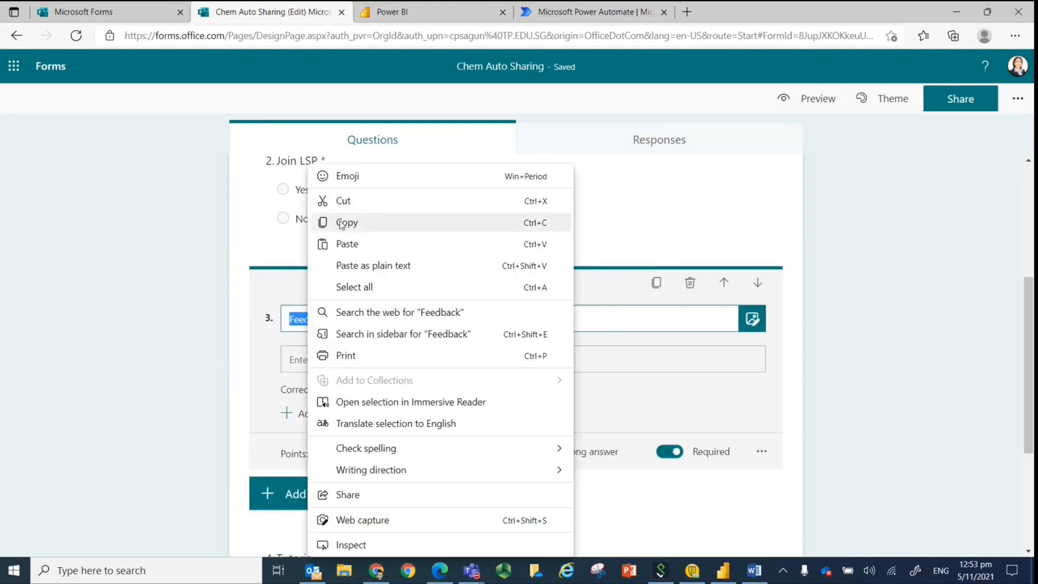
click(345, 220)
click(400, 11)
click(793, 322)
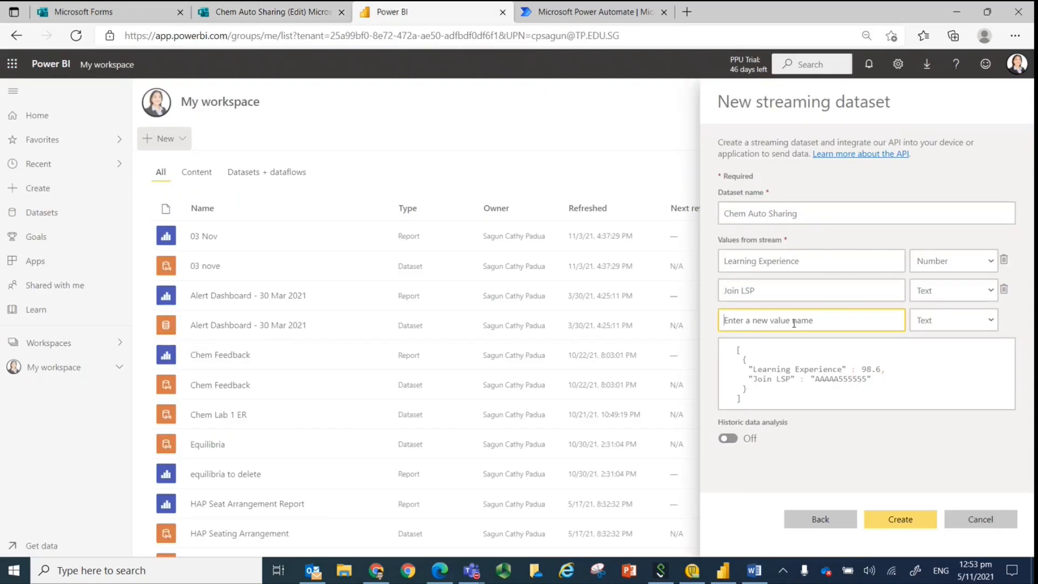
key(ctrl+v)
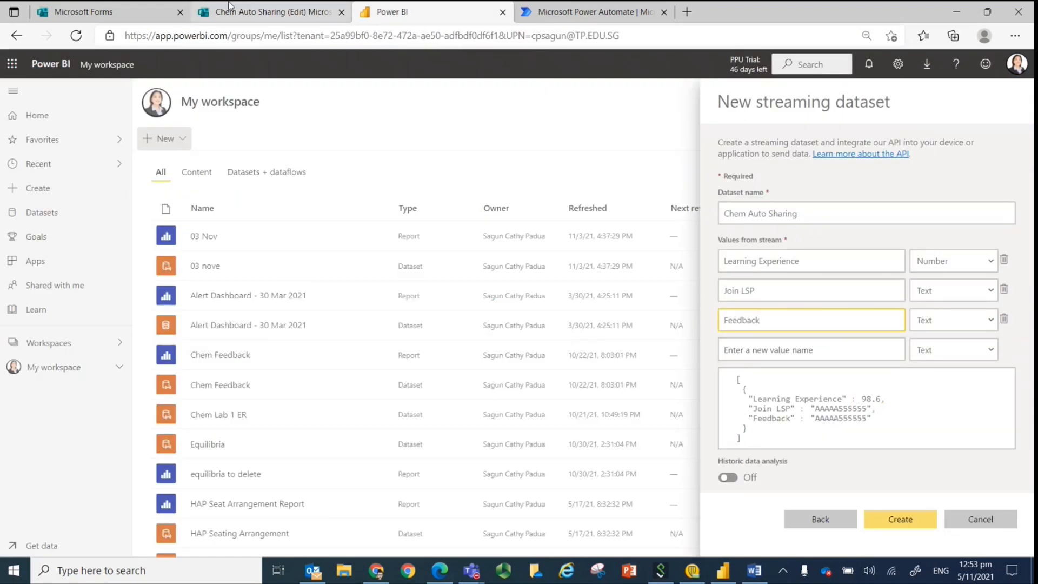
Copy the fourth question's title from the Forms quiz and add "Tutorial Class" as a Text stream value in the Power BI dataset.
click(265, 11)
click(197, 412)
scroll(192, 412, down, 2)
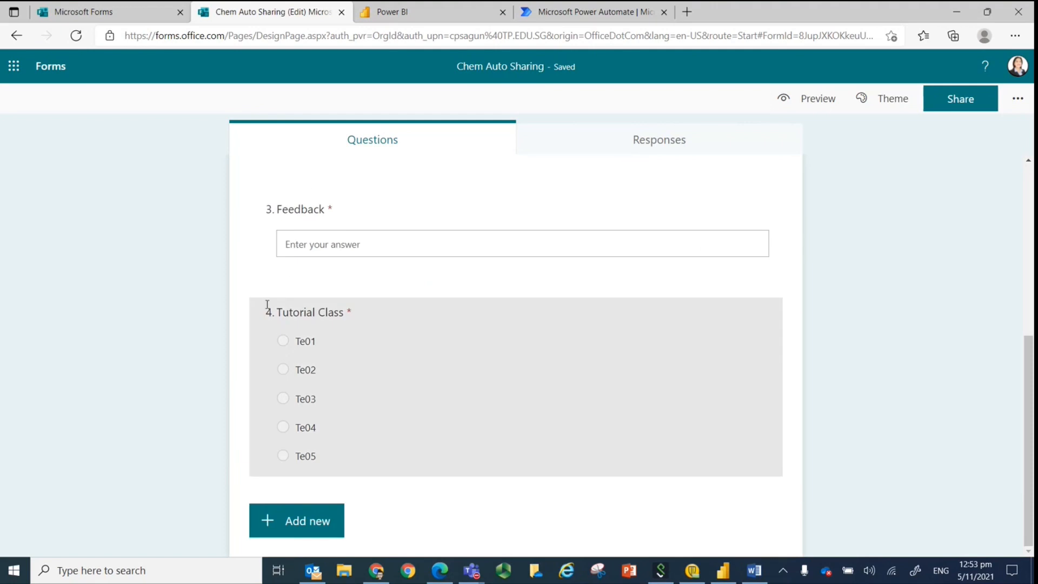
drag(277, 314, 346, 312)
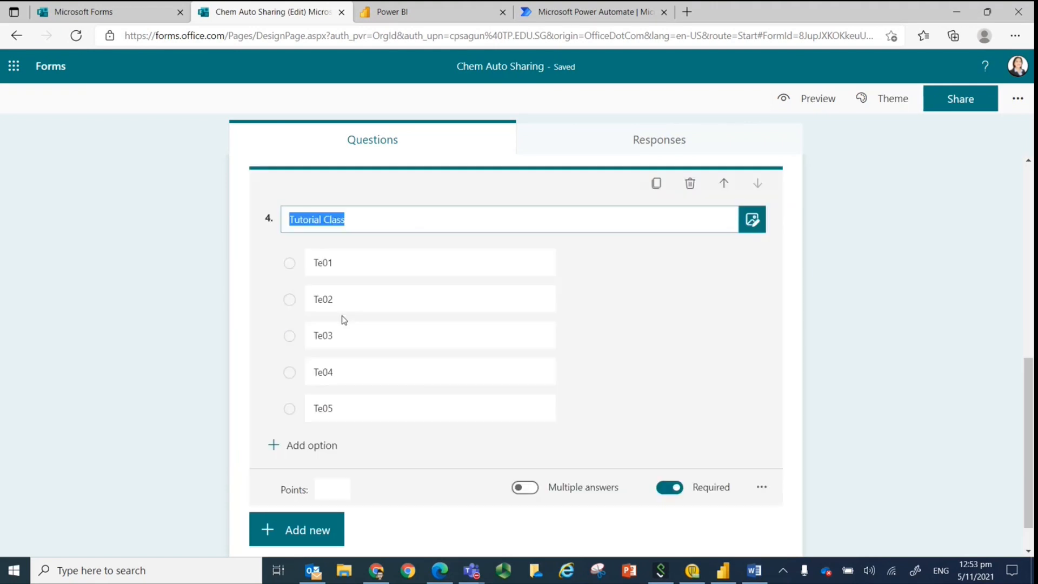
right_click(306, 219)
click(346, 221)
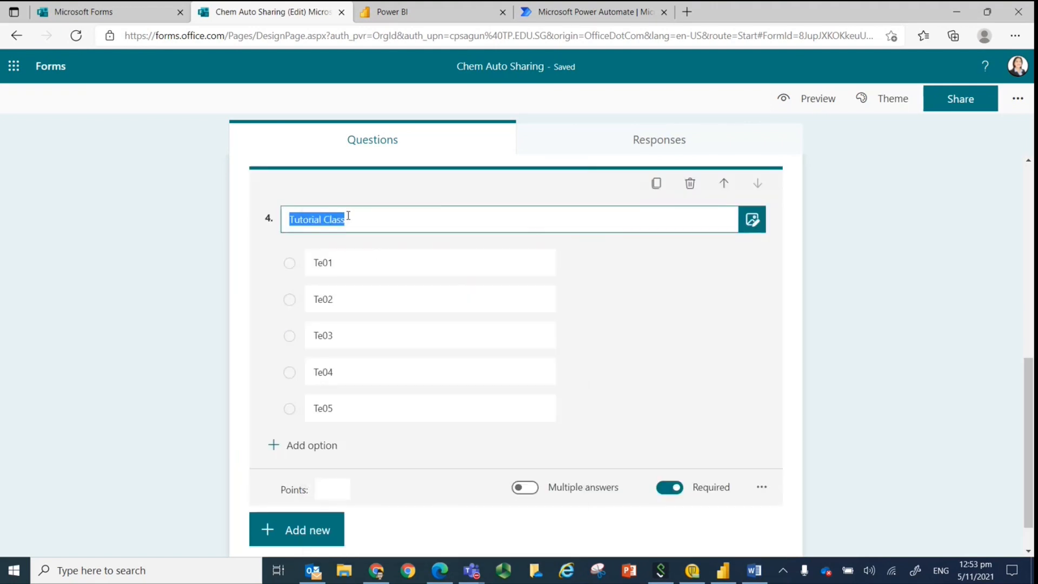
click(392, 12)
click(816, 350)
key(ctrl+v)
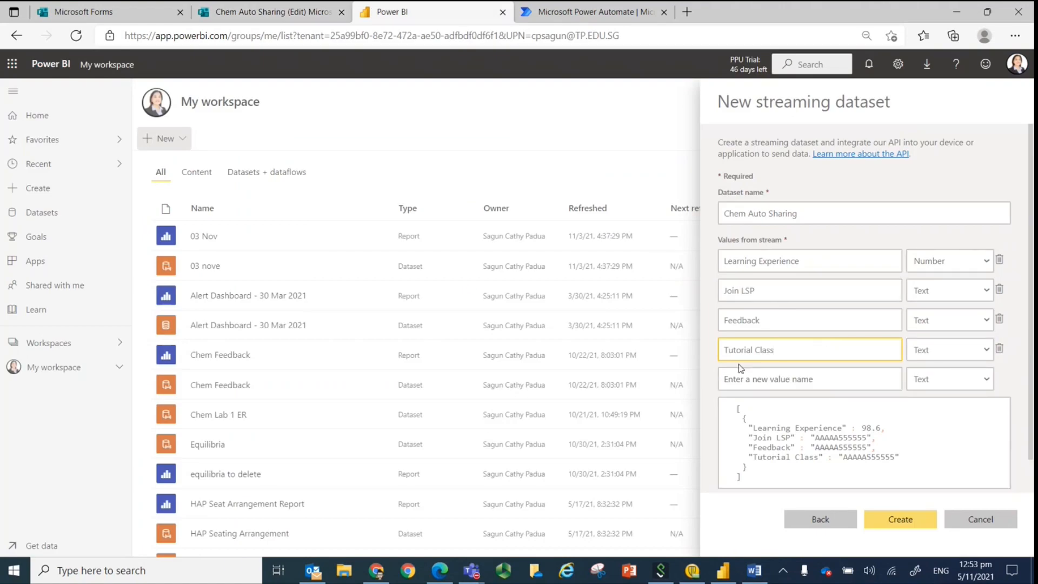
click(989, 382)
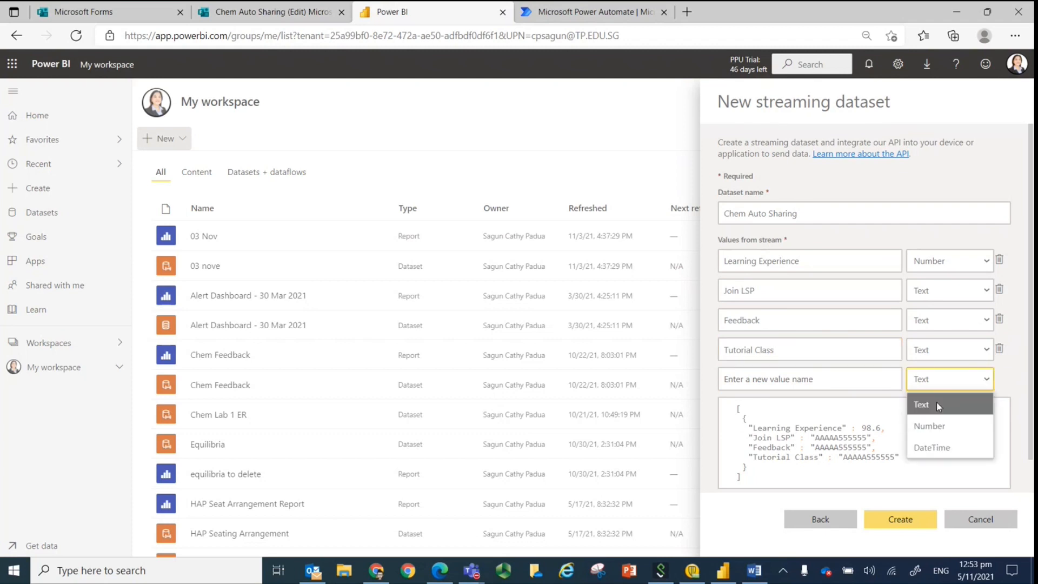
click(939, 405)
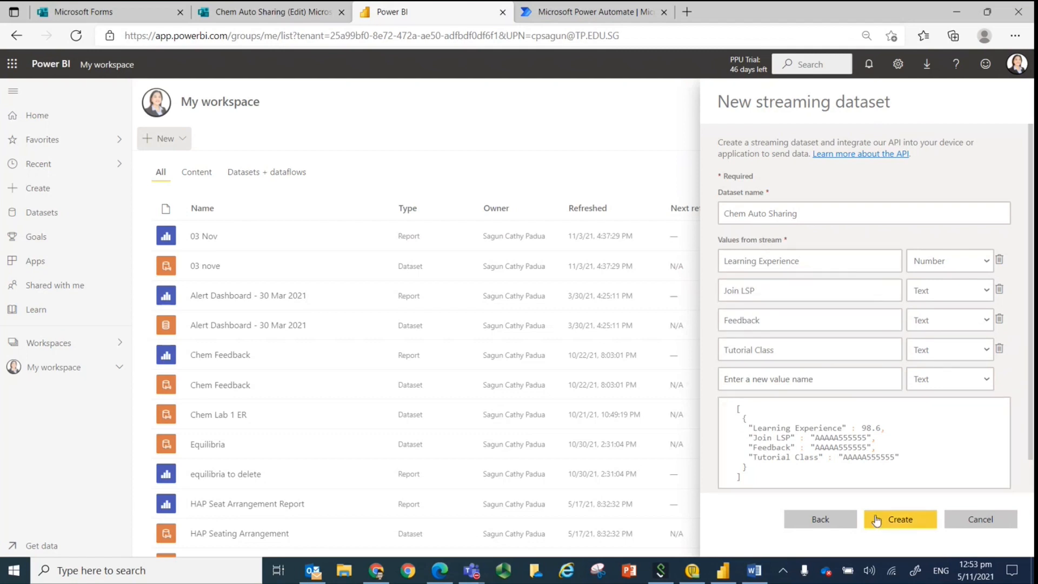
Turn on historic data analysis, create the Chem Auto Sharing streaming dataset and close its confirmation.
scroll(724, 481, down, 1)
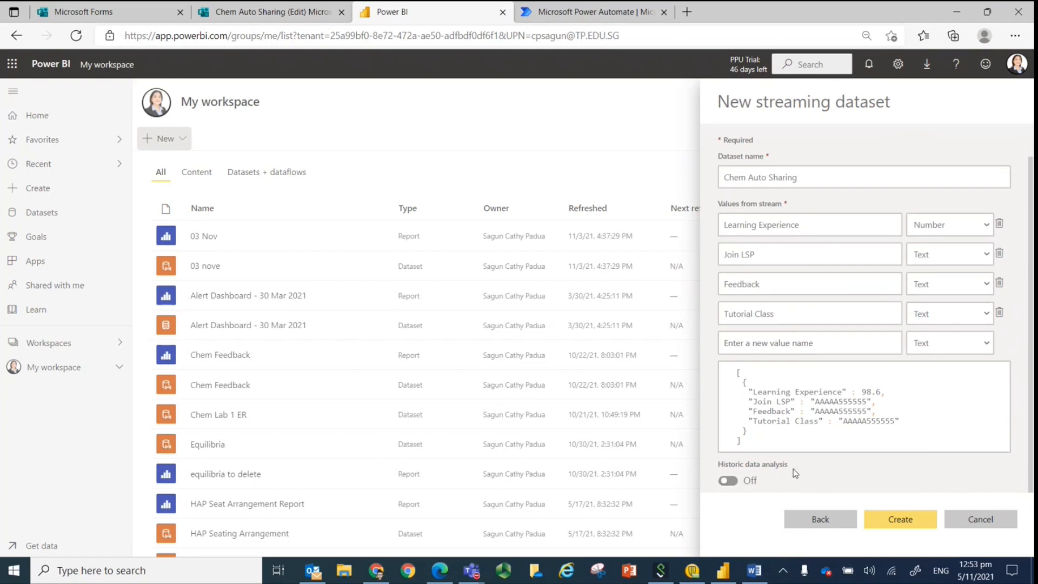
click(735, 483)
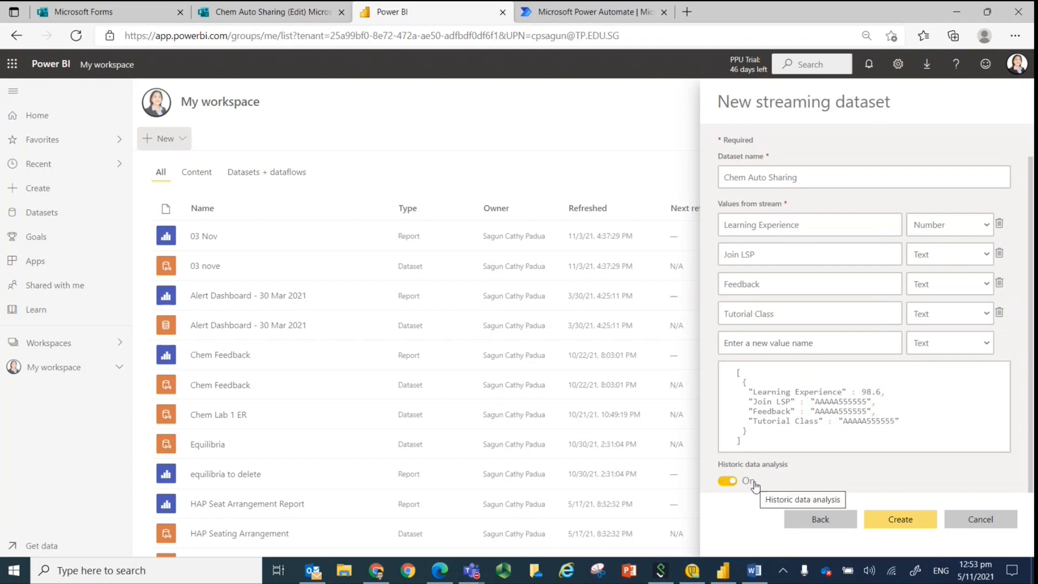
click(900, 519)
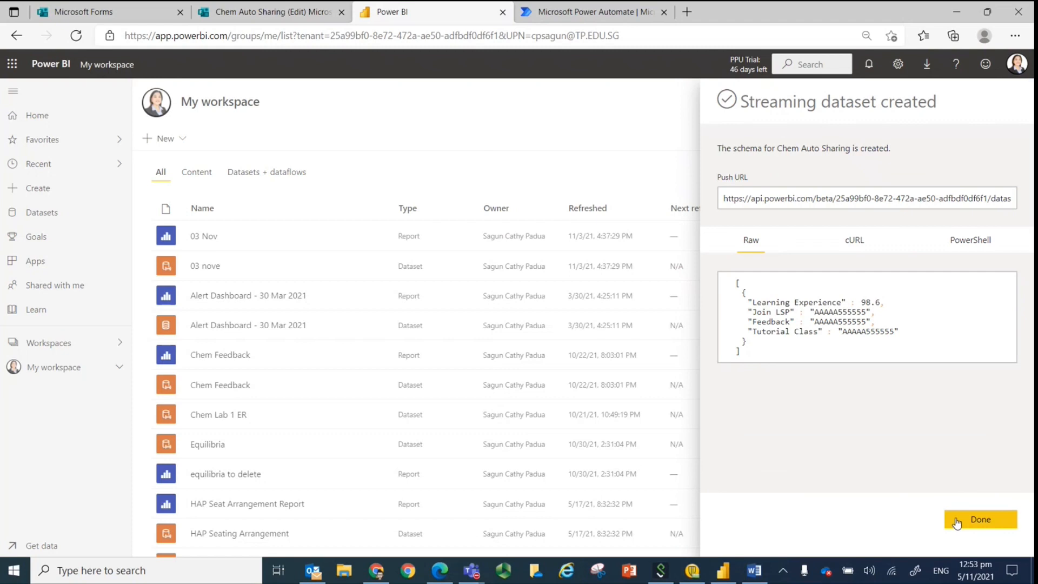
click(955, 522)
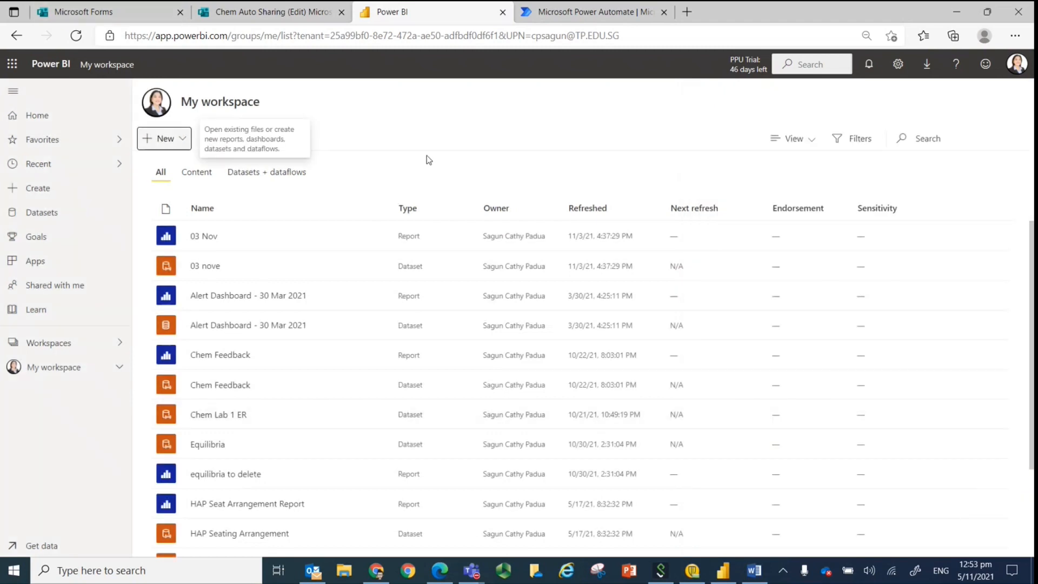
Refresh the workspace and check its content list for the Chem Auto Sharing dataset.
click(77, 36)
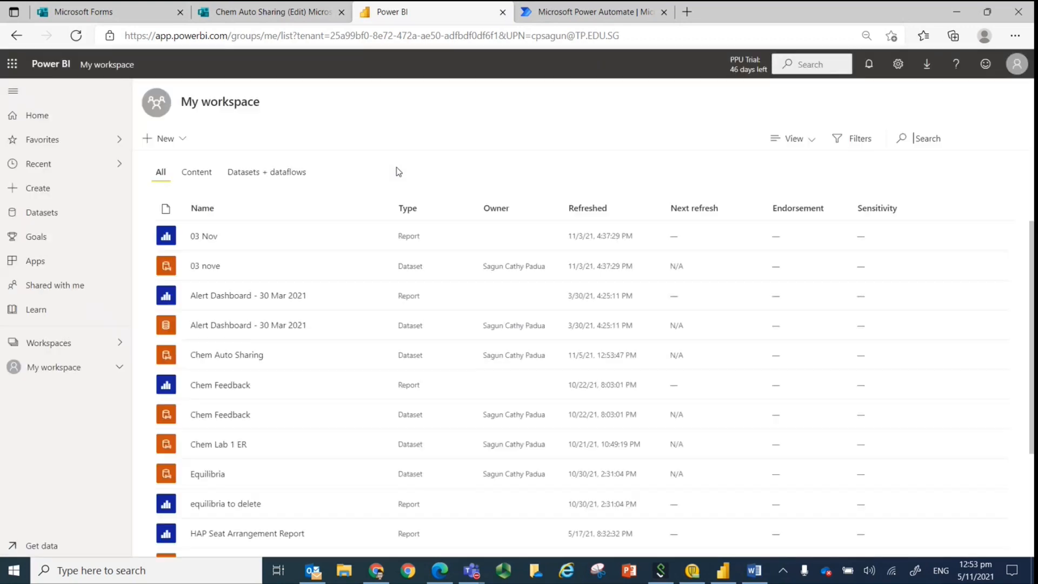
scroll(383, 285, down, 2)
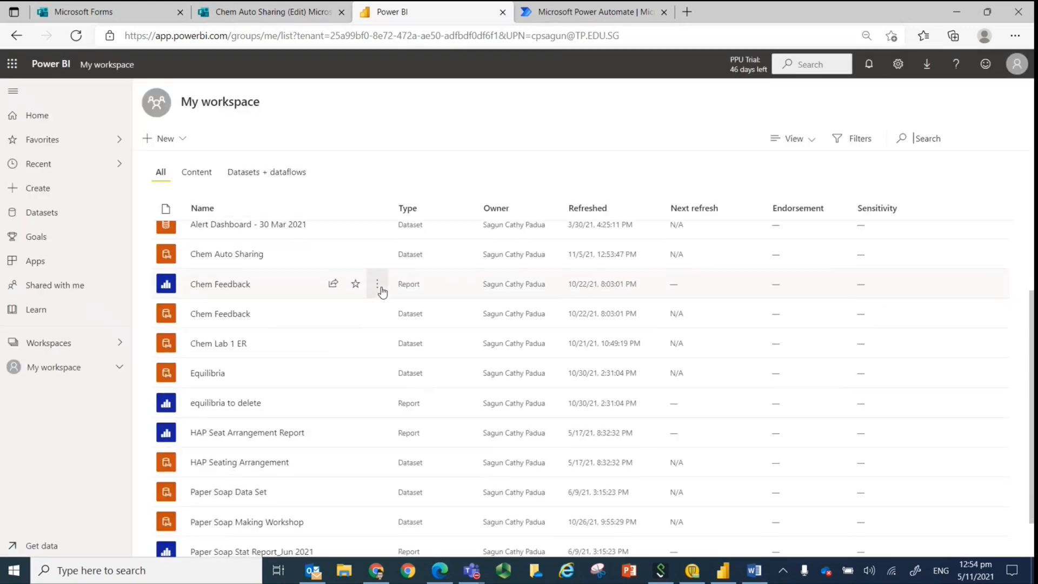
scroll(352, 433, down, 1)
scroll(346, 440, up, 2)
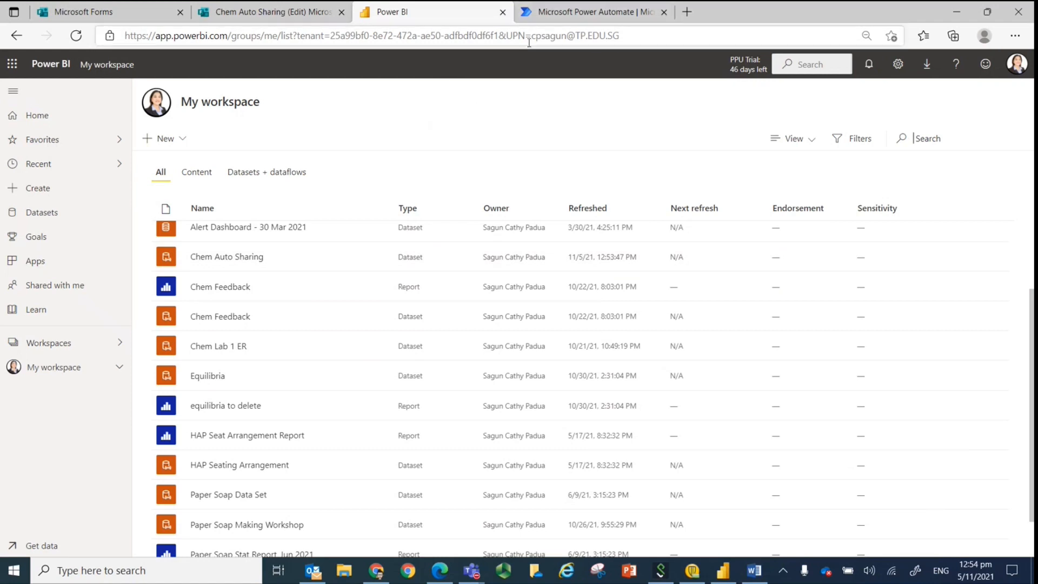
Switch to Power Automate and create an automated cloud flow named "Chem Auto Sharing" with the Microsoft Forms trigger "When a new response is submitted".
click(546, 16)
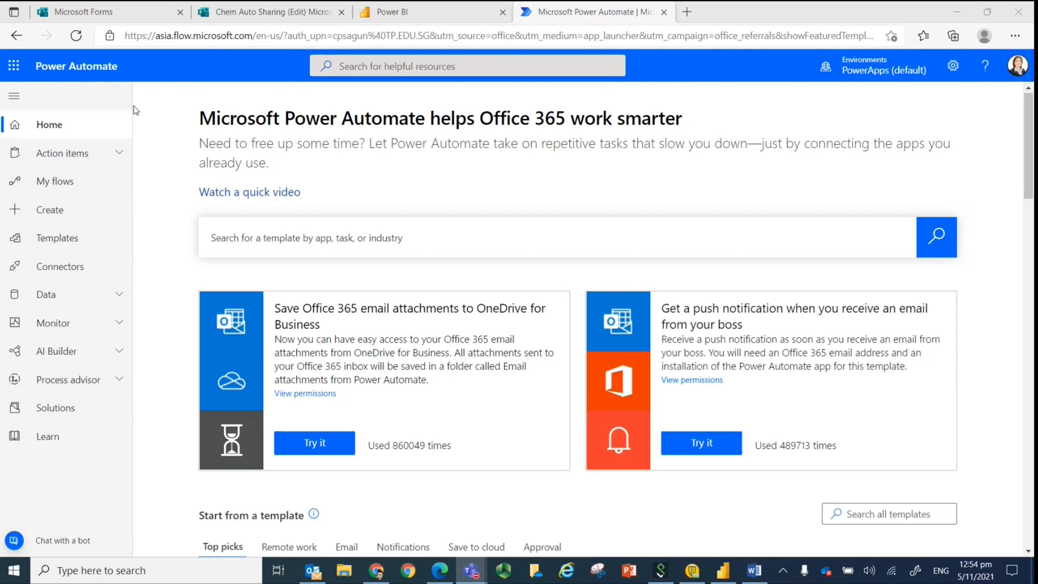
click(74, 201)
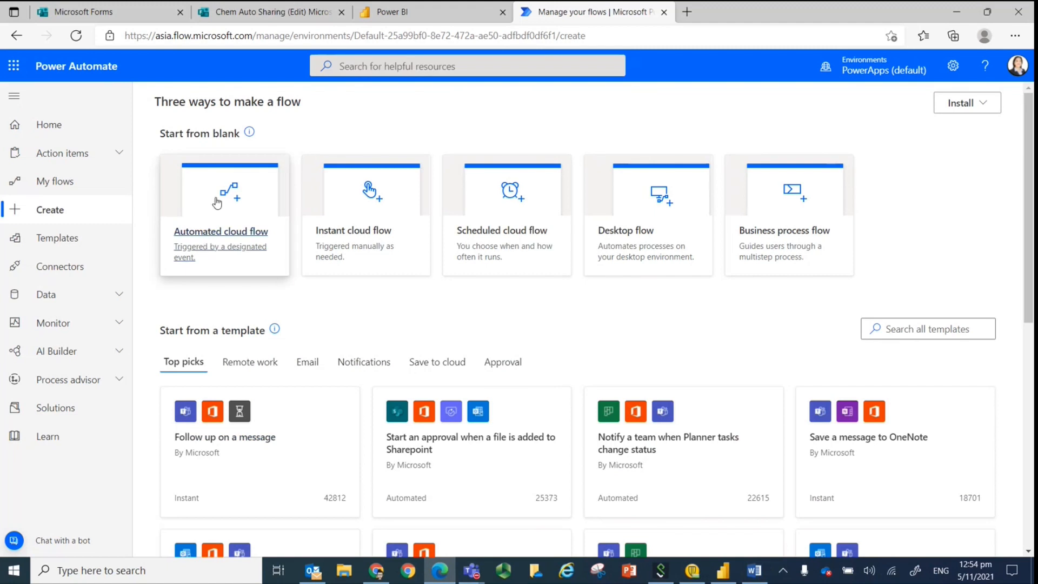
click(215, 204)
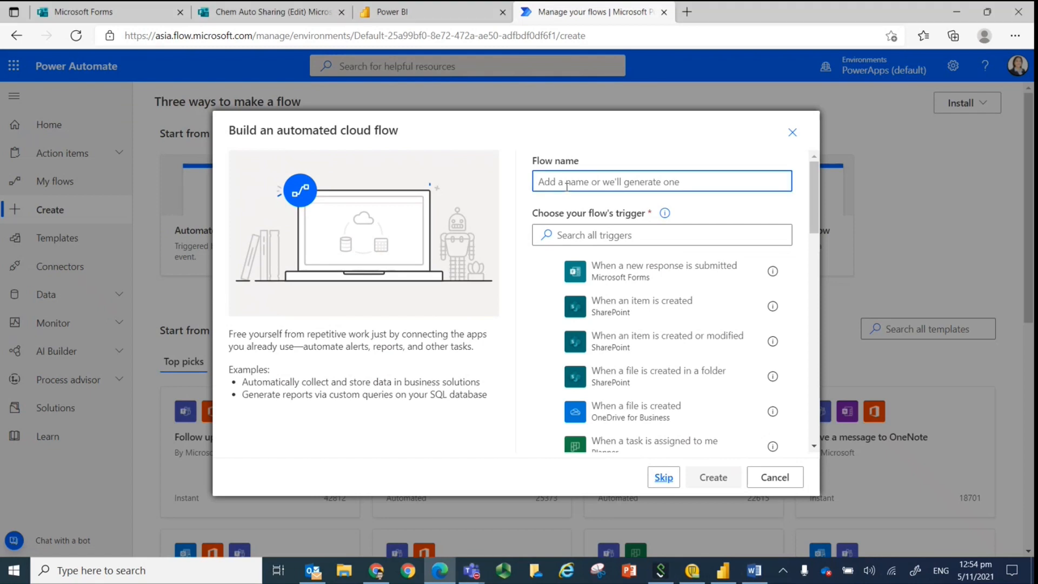
text(Che)
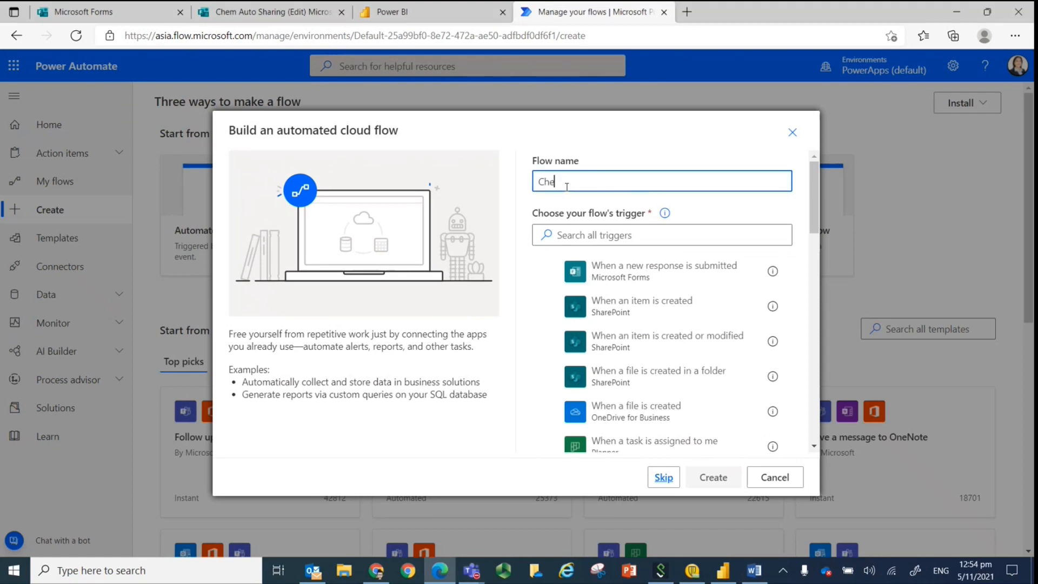
text(m Auto Sharing)
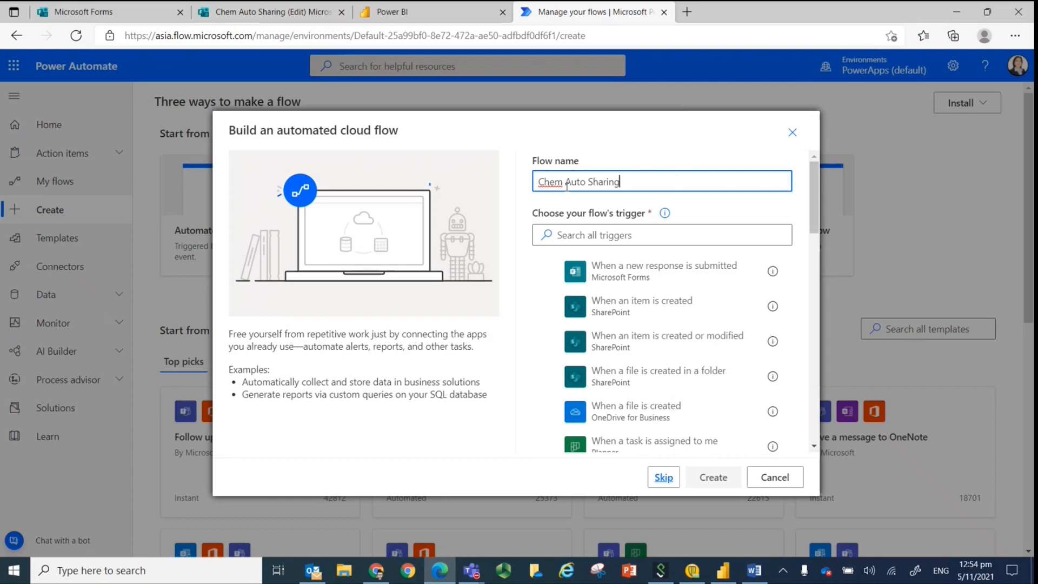
click(613, 280)
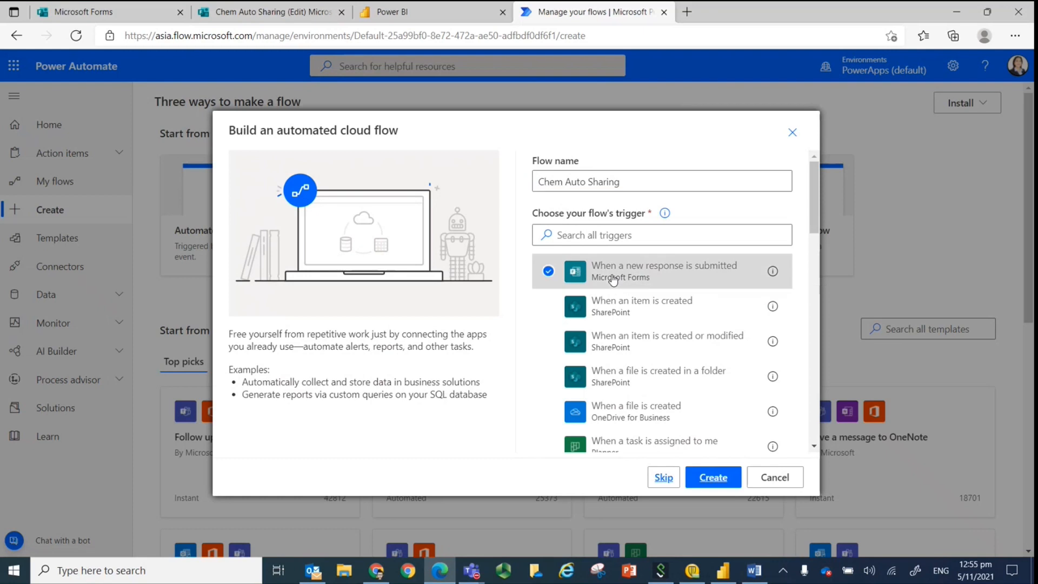
click(709, 478)
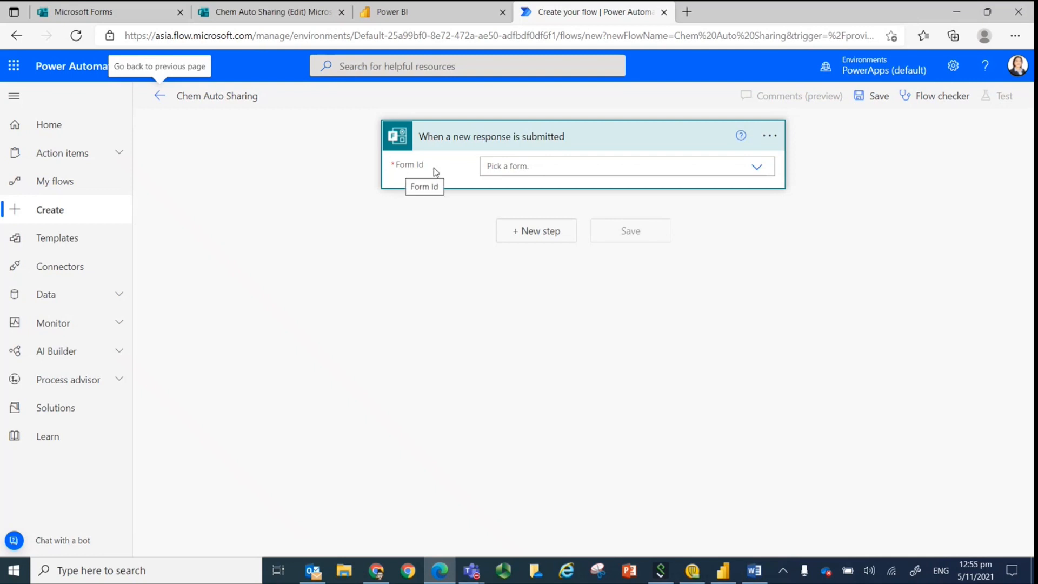
Set the trigger's form to Chem Auto Sharing and add the Microsoft Forms "Get response details" action as the following step of the flow.
click(757, 169)
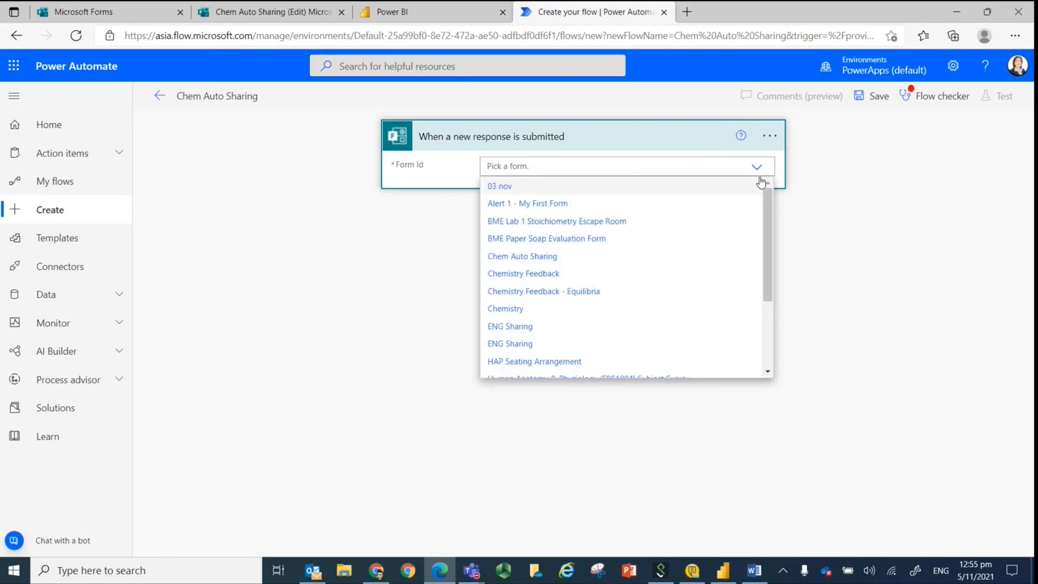
click(530, 260)
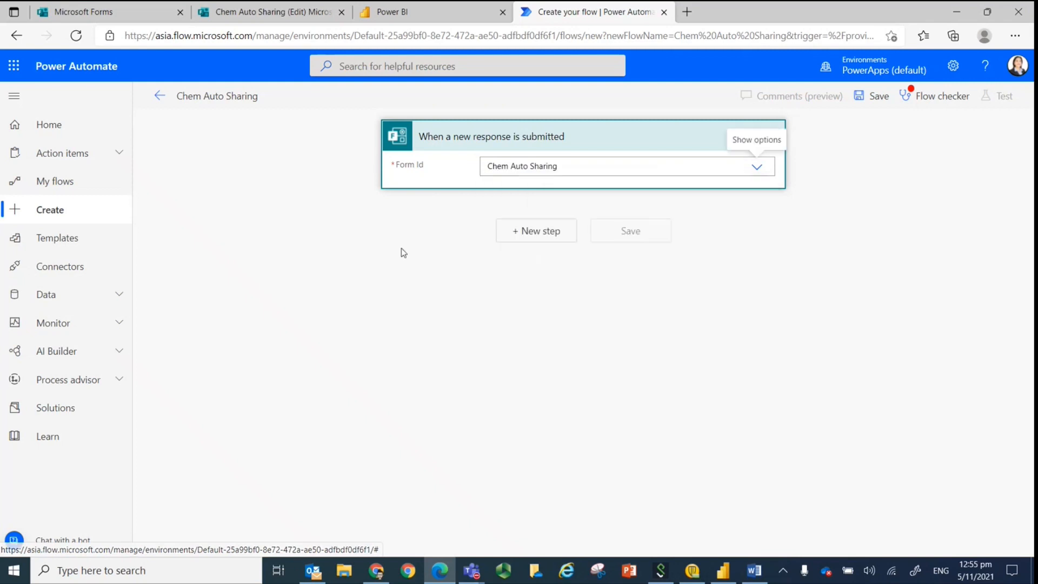
click(510, 233)
text(f)
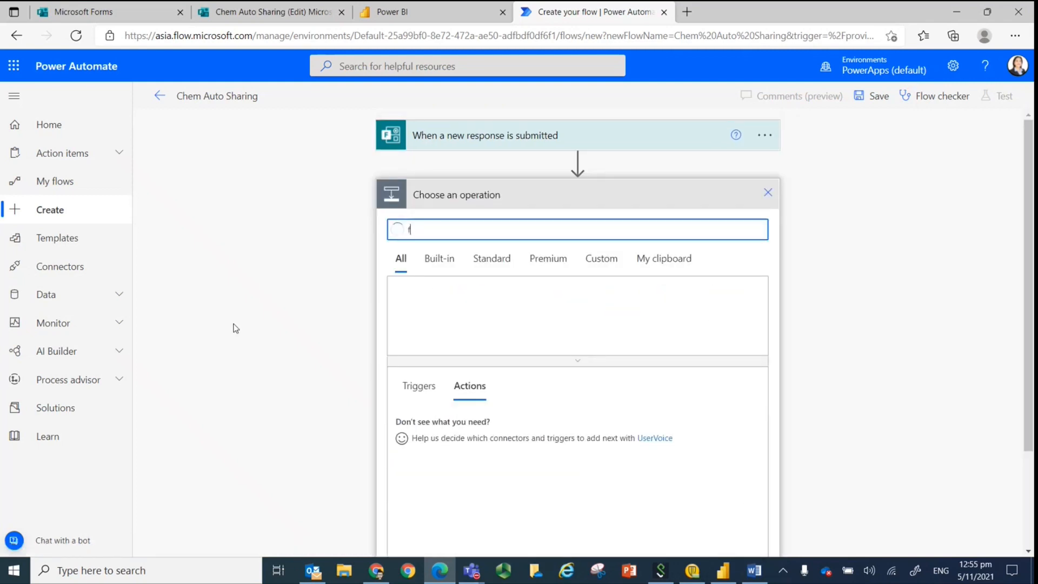
text(orms)
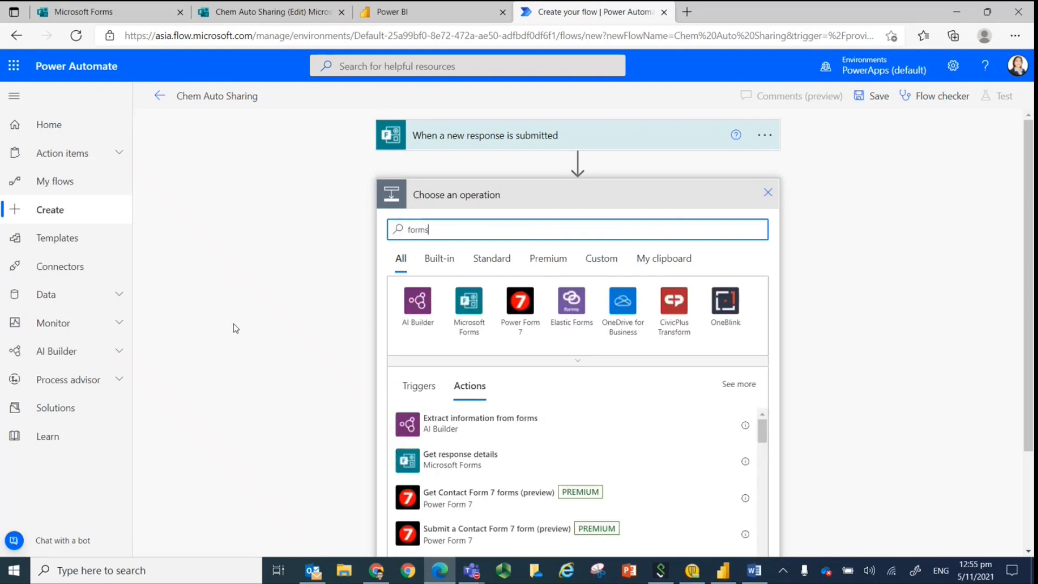
click(429, 469)
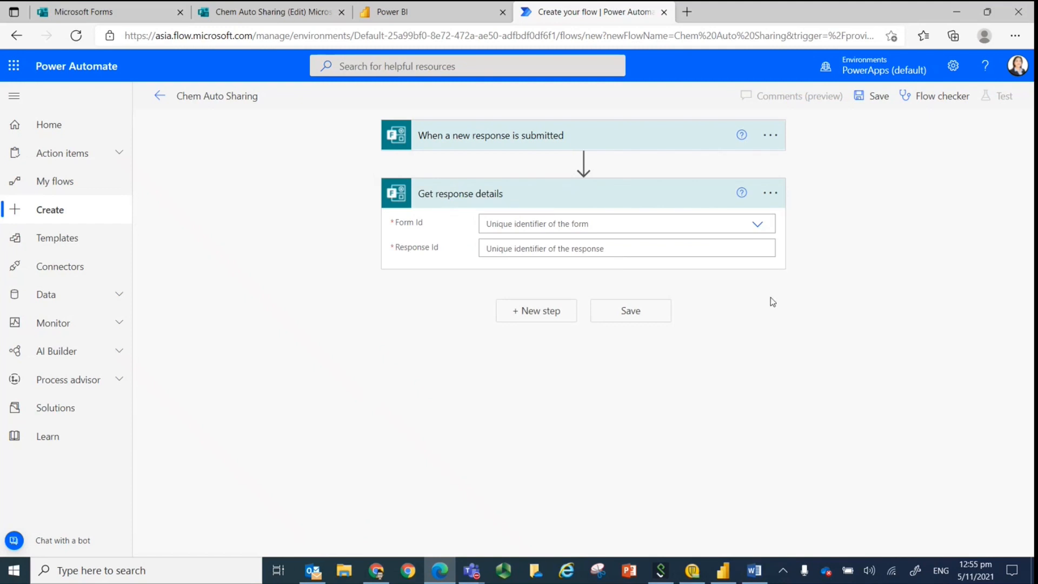
In Get response details, set the Form Id to Chem Auto Sharing and fill the Response Id with the trigger's Response Id dynamic content.
click(757, 224)
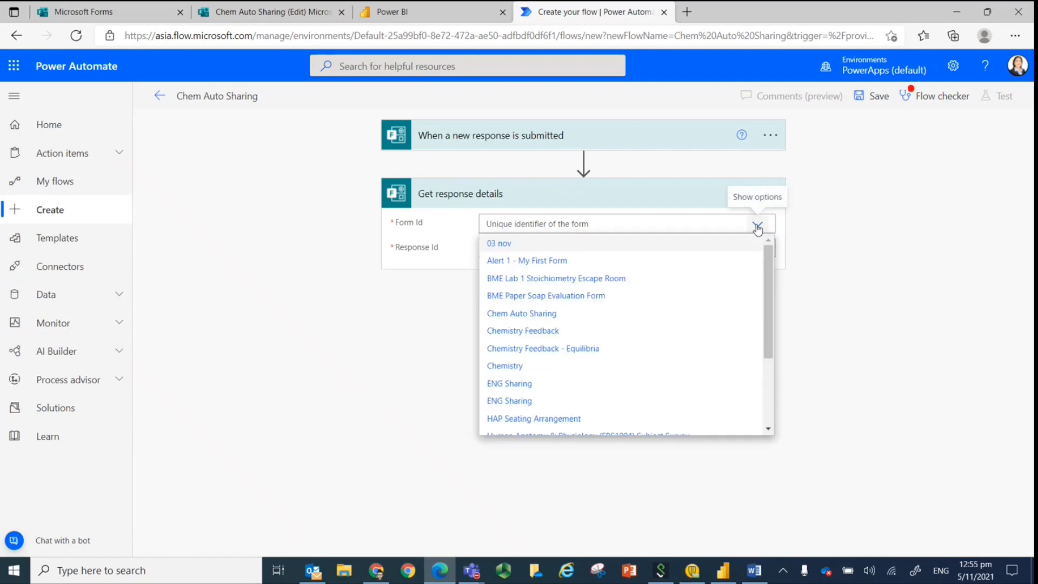
click(532, 314)
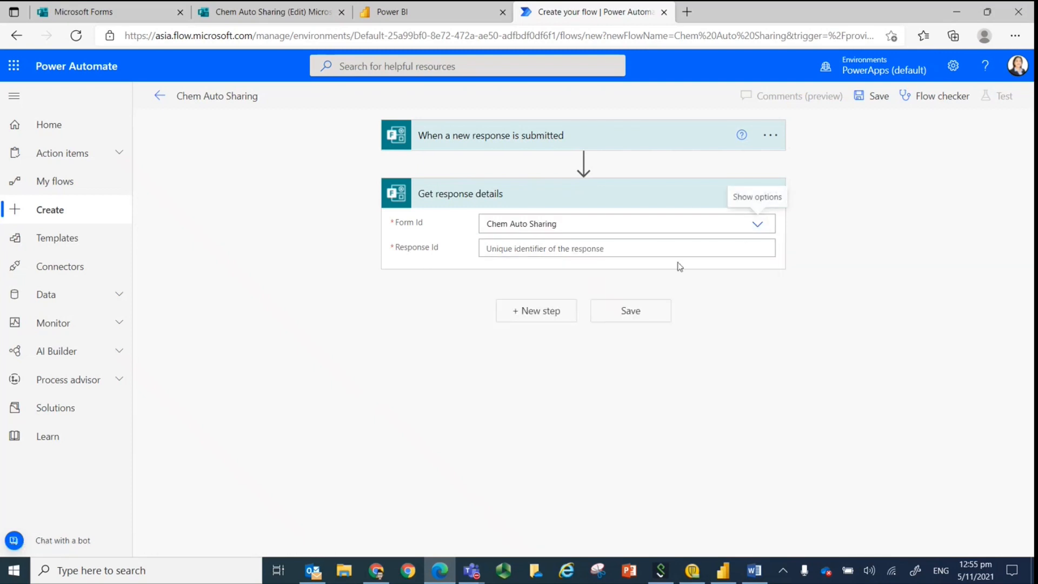
click(713, 247)
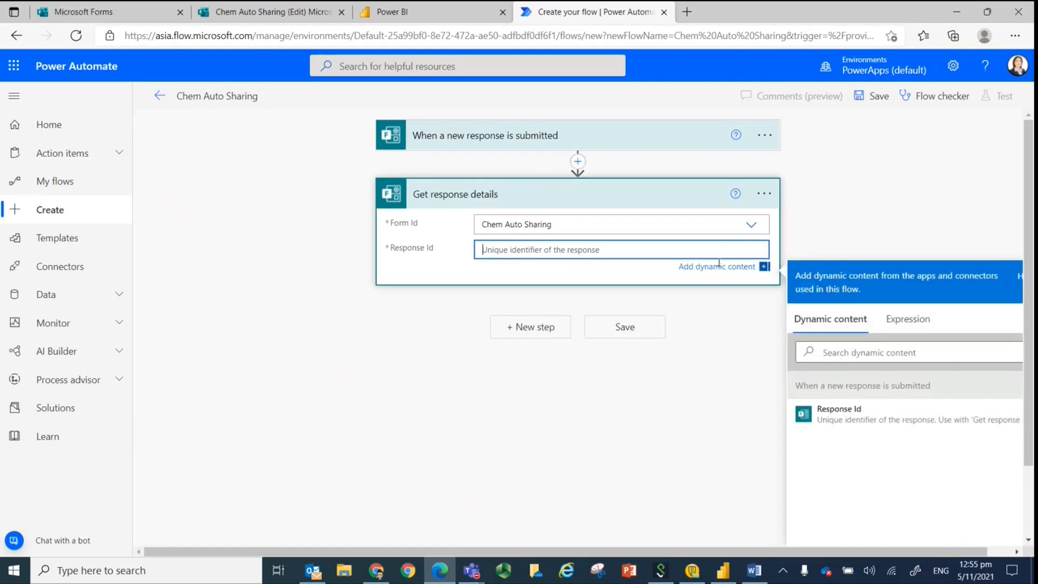
click(836, 421)
click(701, 385)
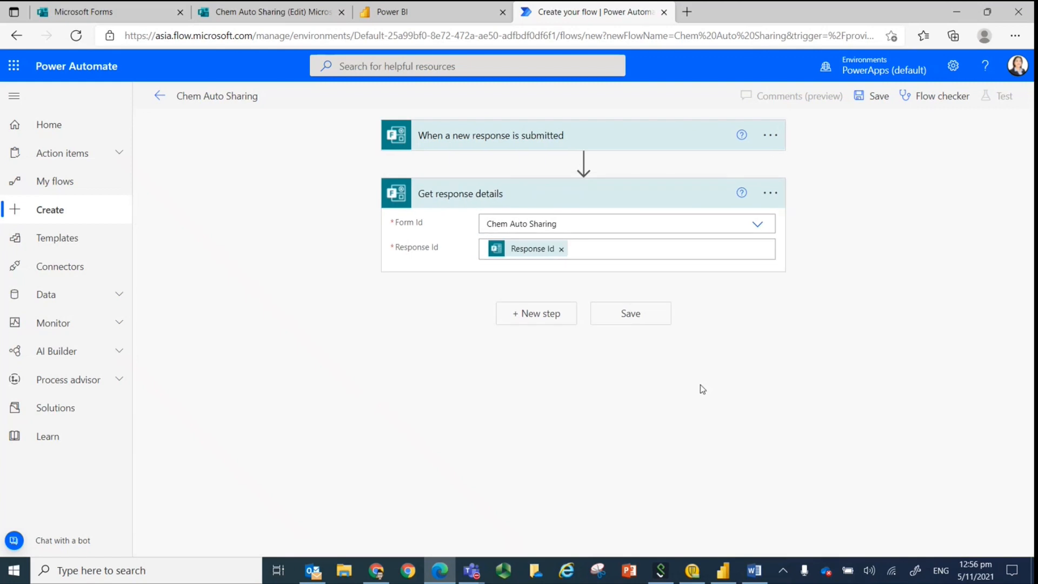
Add the Power BI "Add rows to a dataset" action as a new step after Get response details.
click(527, 317)
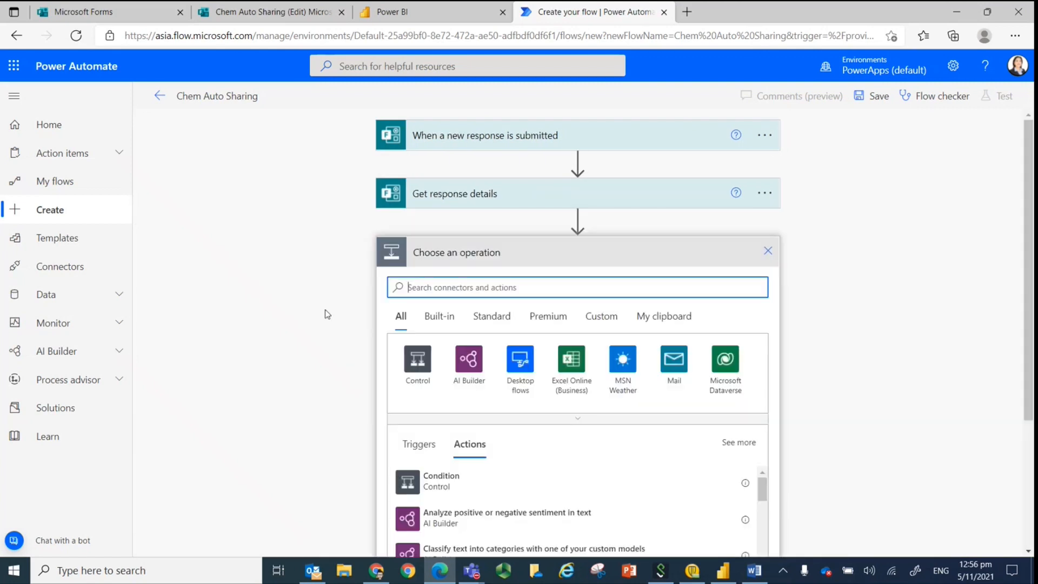
scroll(956, 245, down, 3)
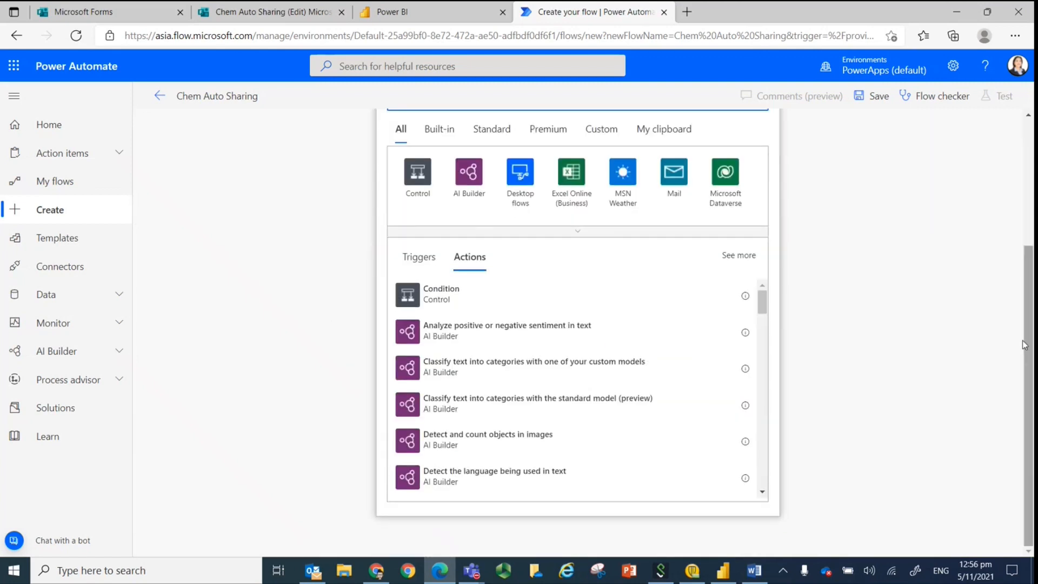
scroll(1024, 280, up, 2)
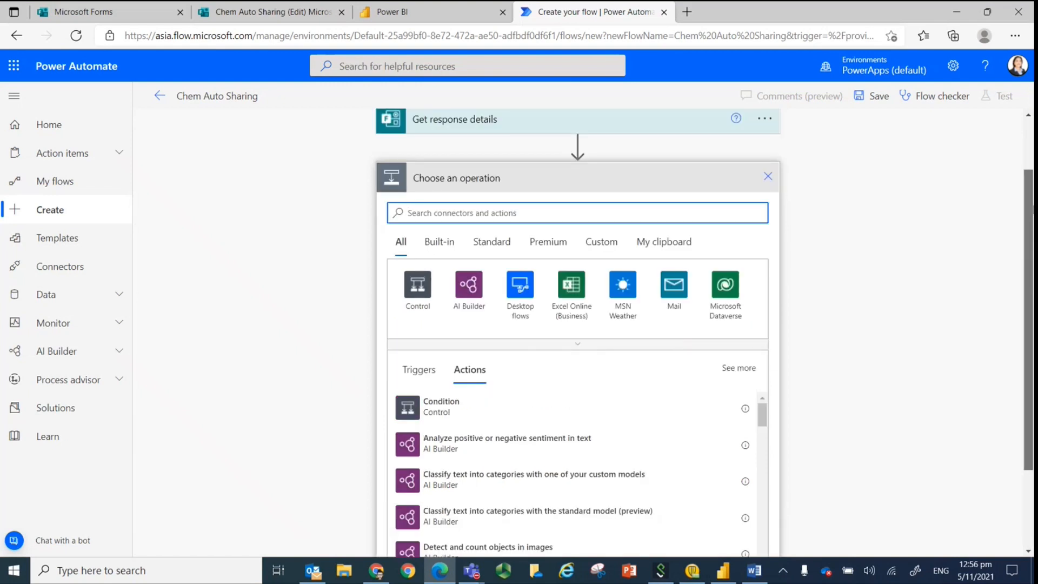
text(p)
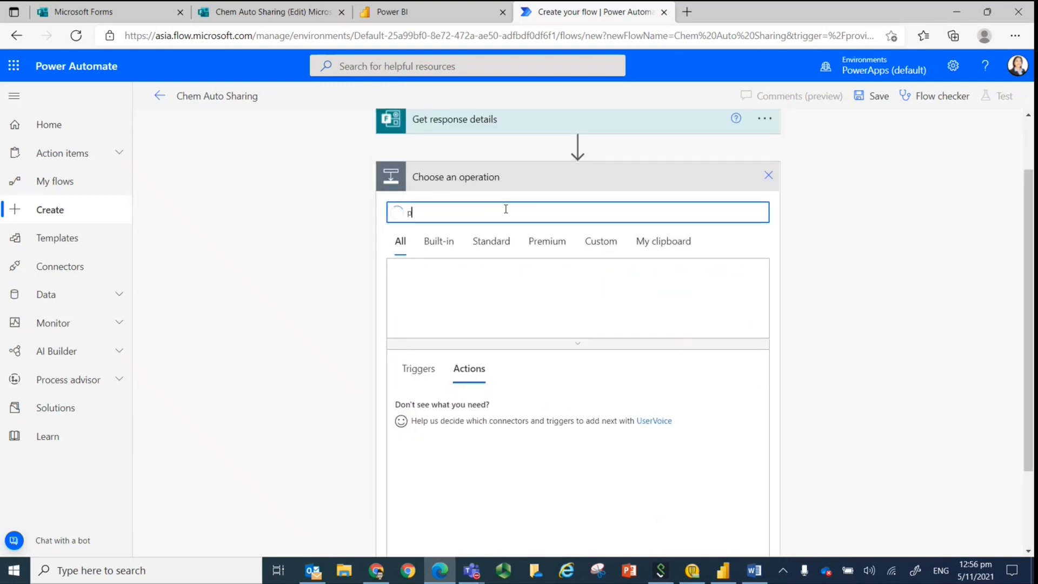
text(ower bi)
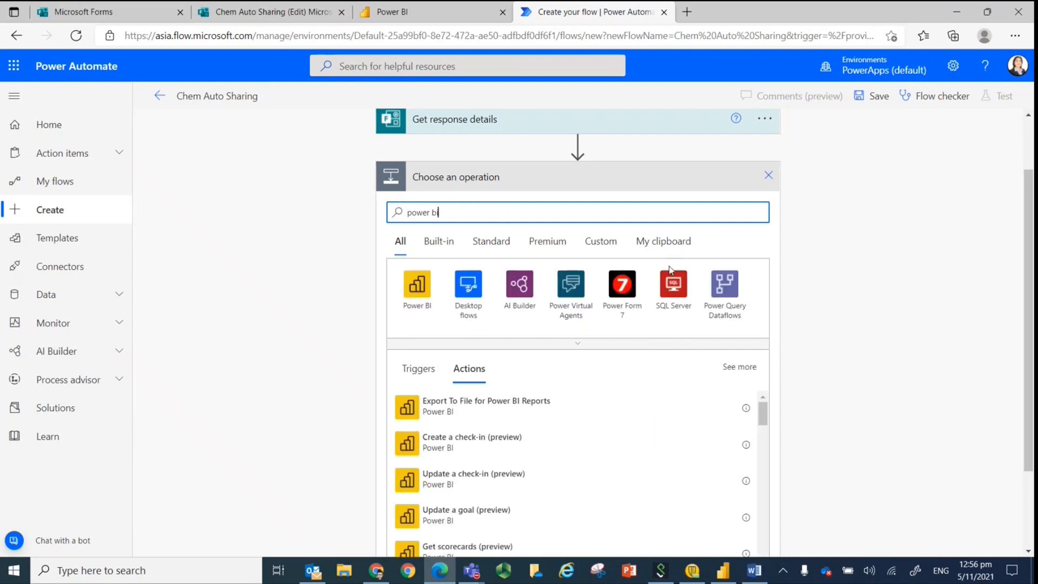
scroll(859, 381, down, 2)
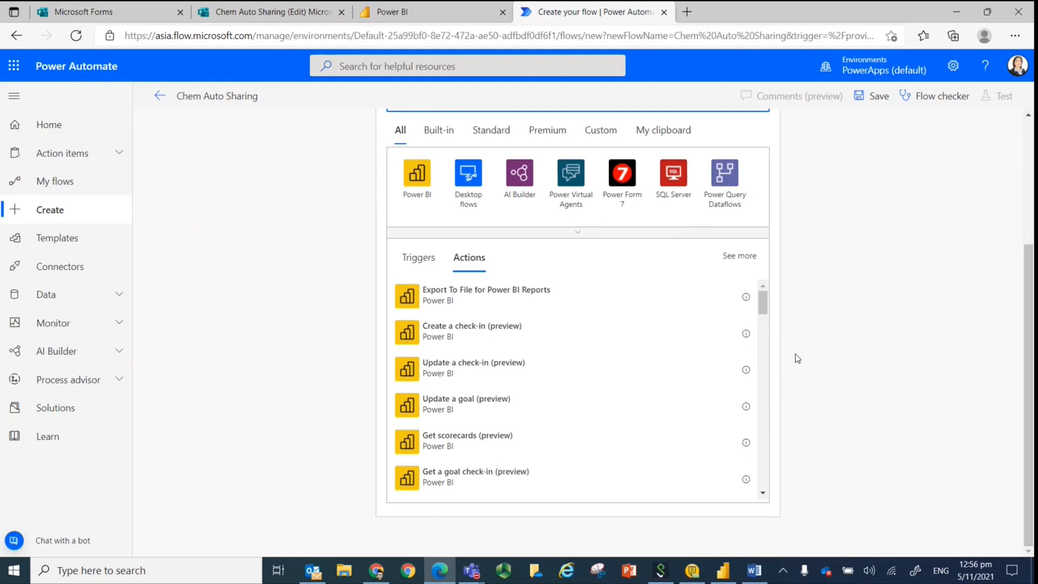
drag(762, 303, 764, 327)
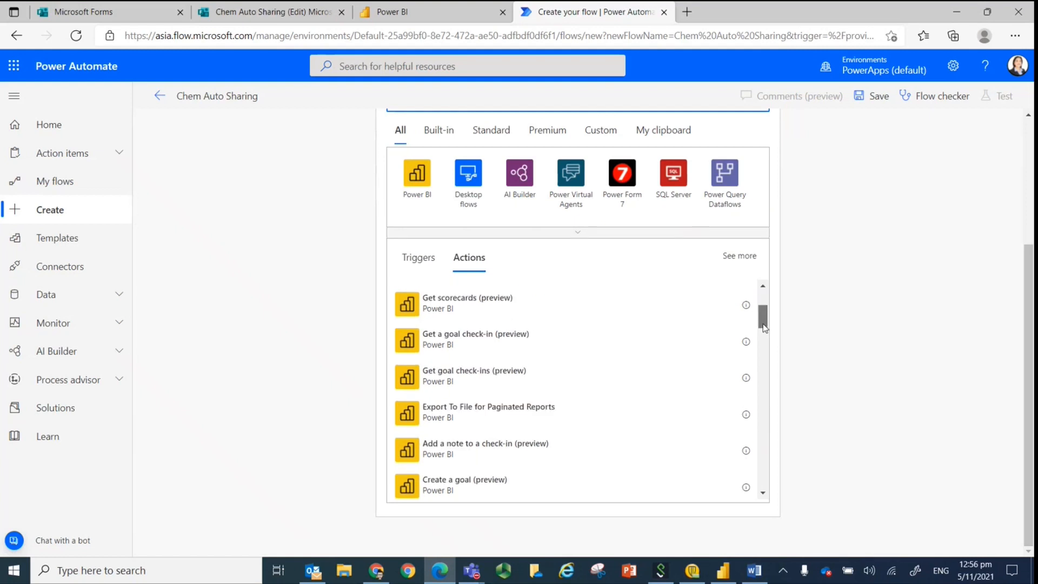
scroll(438, 397, down, 2)
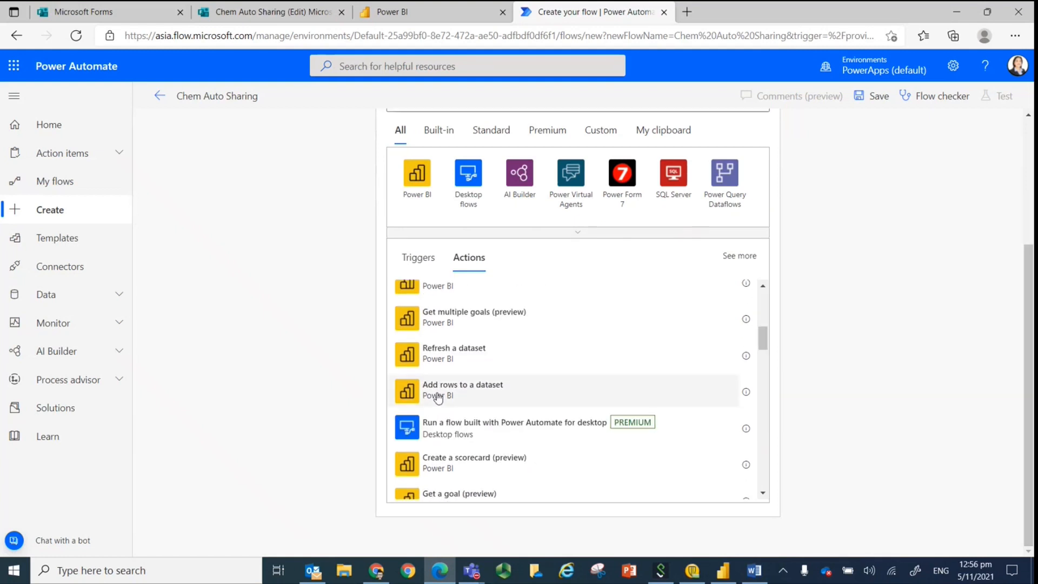
click(438, 391)
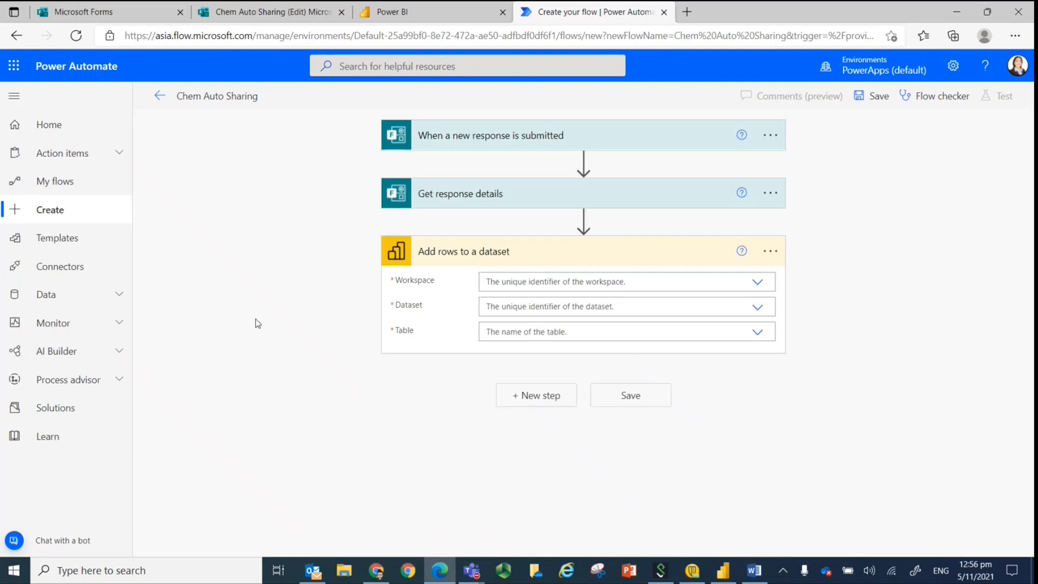
In Add rows to a dataset, set Workspace to My Workspace, Dataset to Chem Auto Sharing and Table to RealTimeData.
click(763, 285)
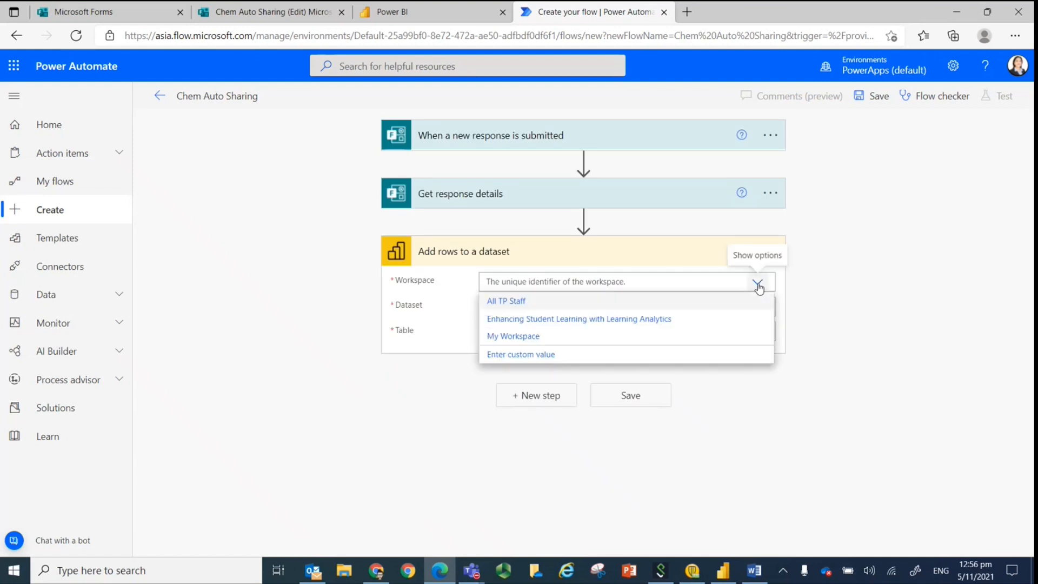
click(501, 337)
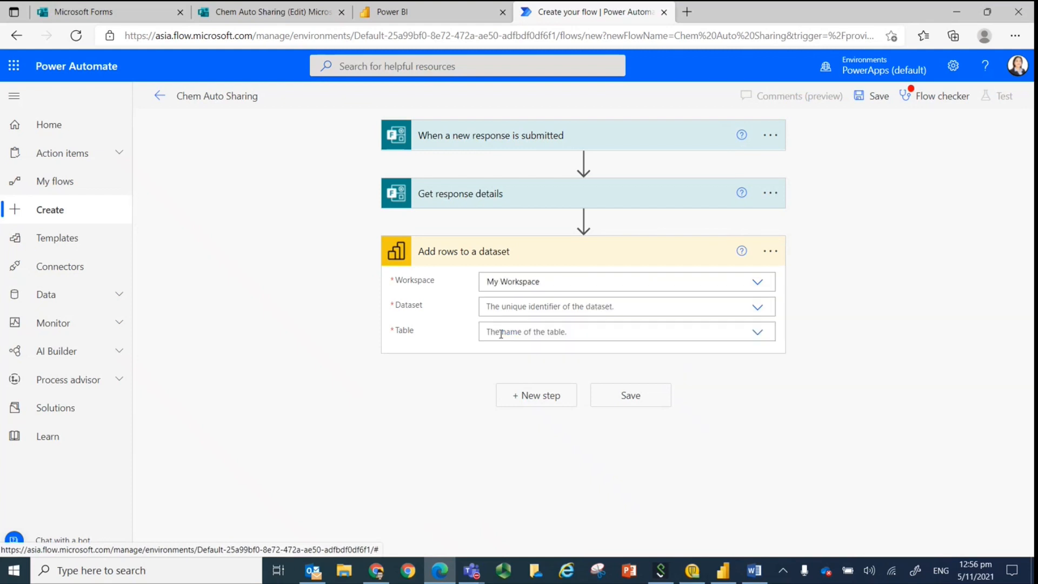
click(759, 310)
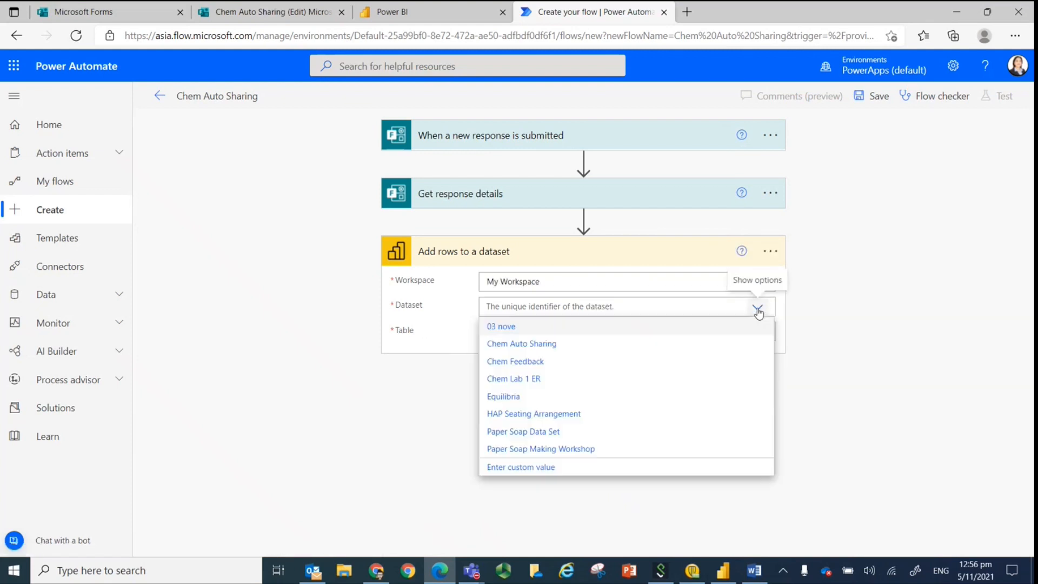
click(513, 346)
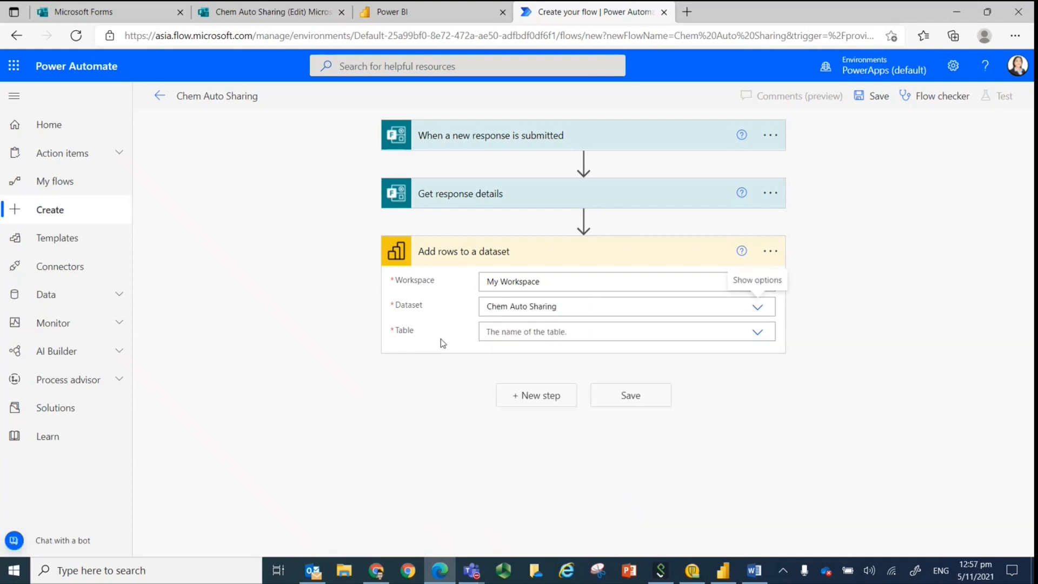
click(758, 336)
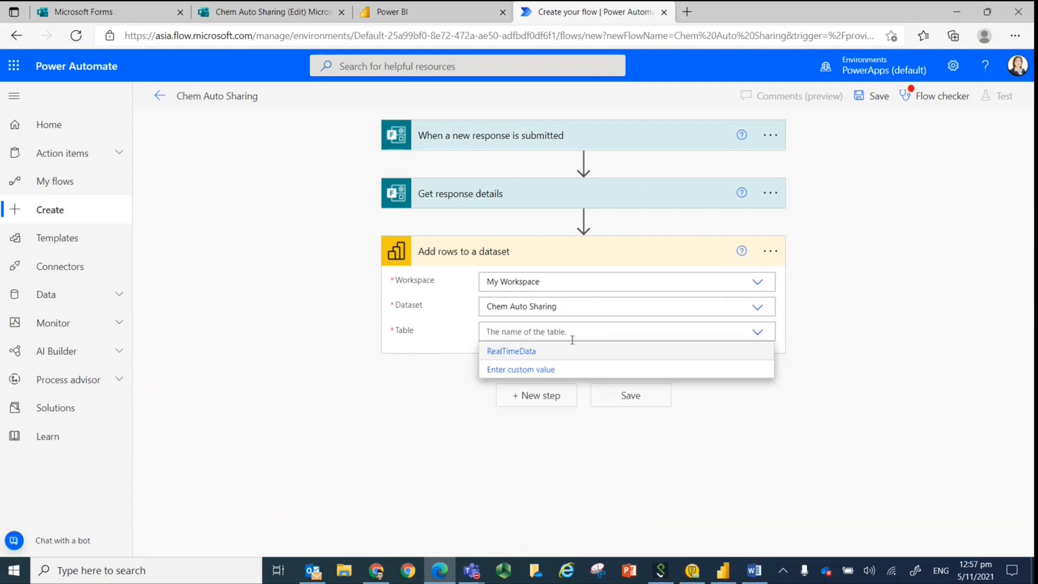
click(507, 351)
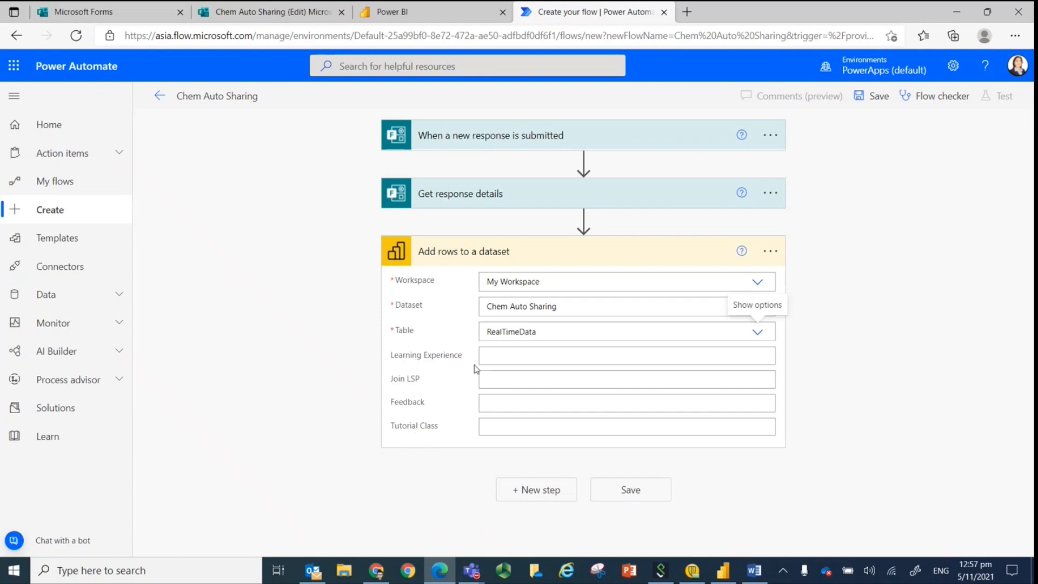
Fill the Learning Experience, Join LSP, Feedback and Tutorial Class columns with the matching dynamic content from Get response details.
click(494, 357)
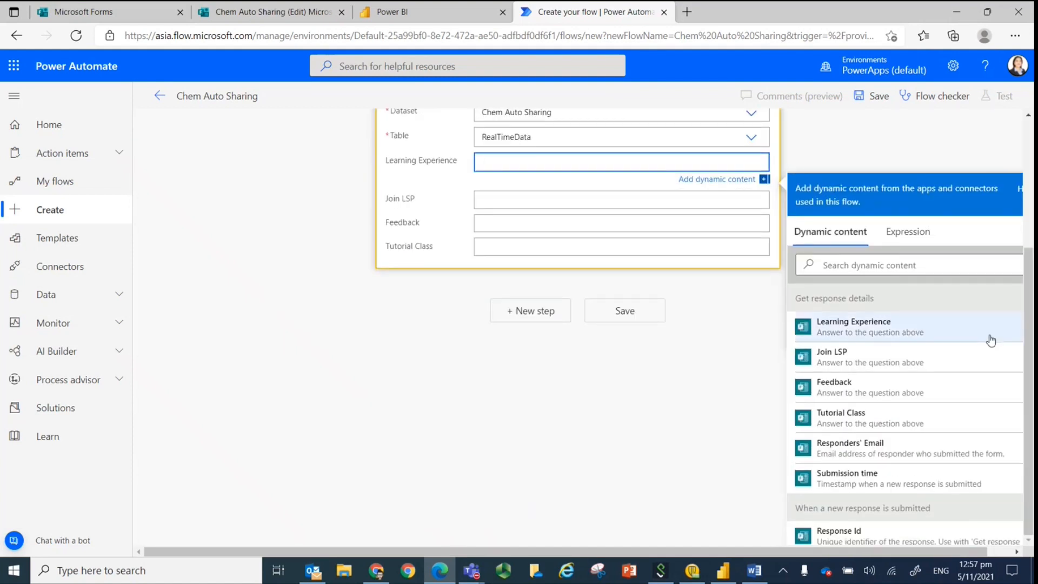
click(864, 327)
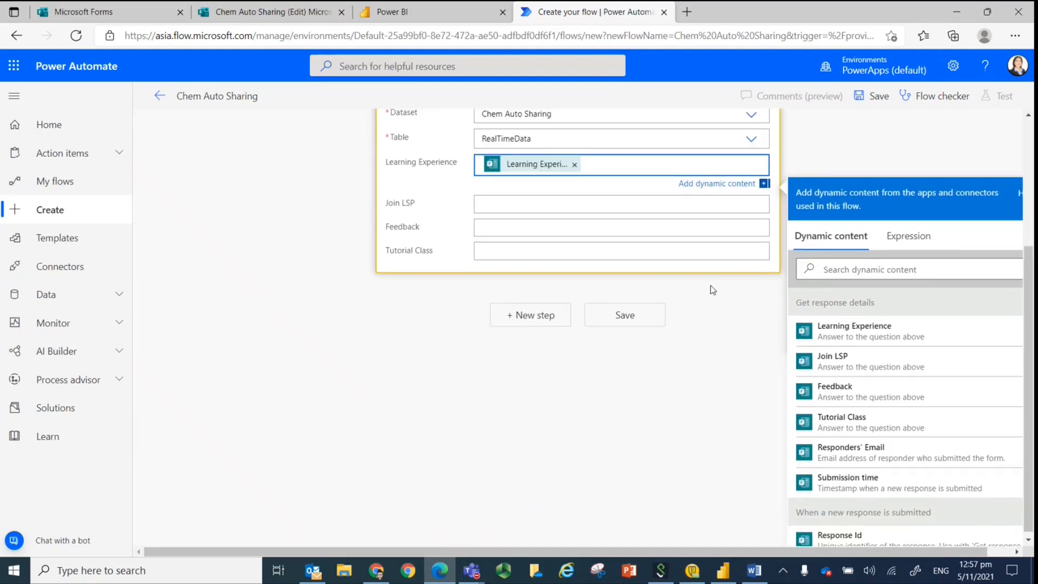
click(521, 202)
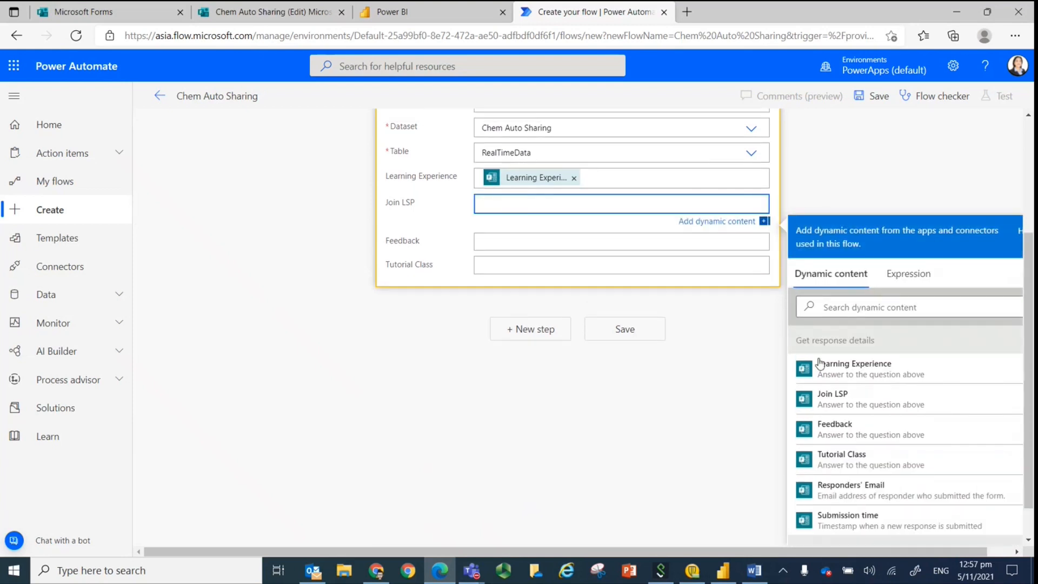
click(839, 398)
click(487, 244)
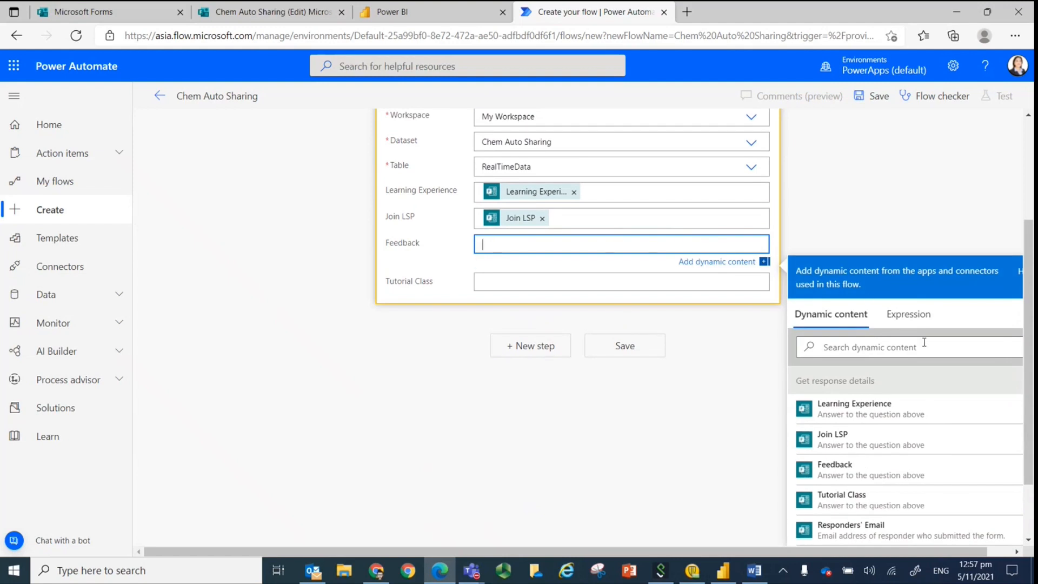
click(843, 471)
click(533, 285)
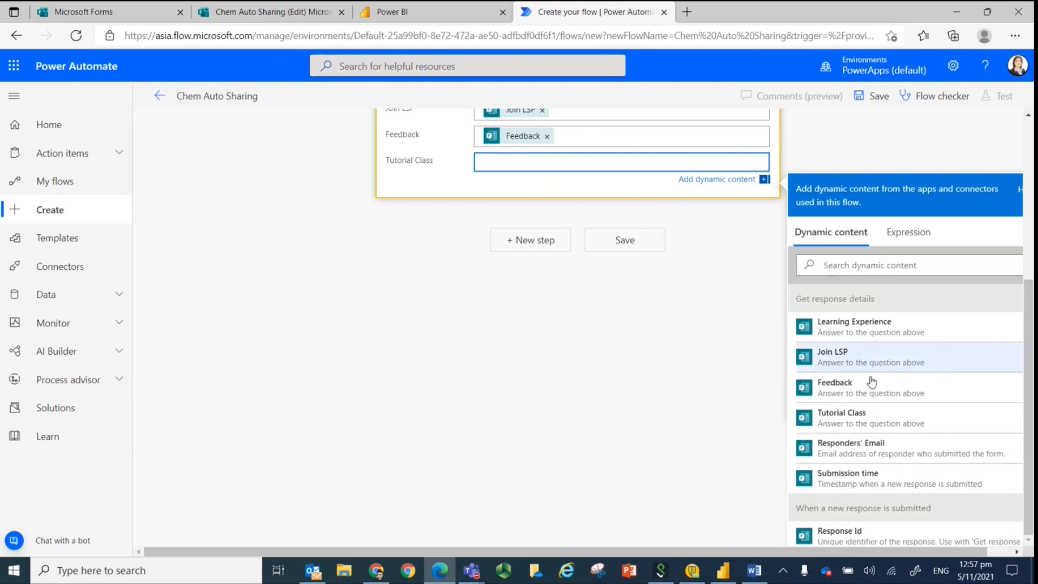
click(857, 417)
Save the Chem Auto Sharing flow and return to its details page.
click(410, 331)
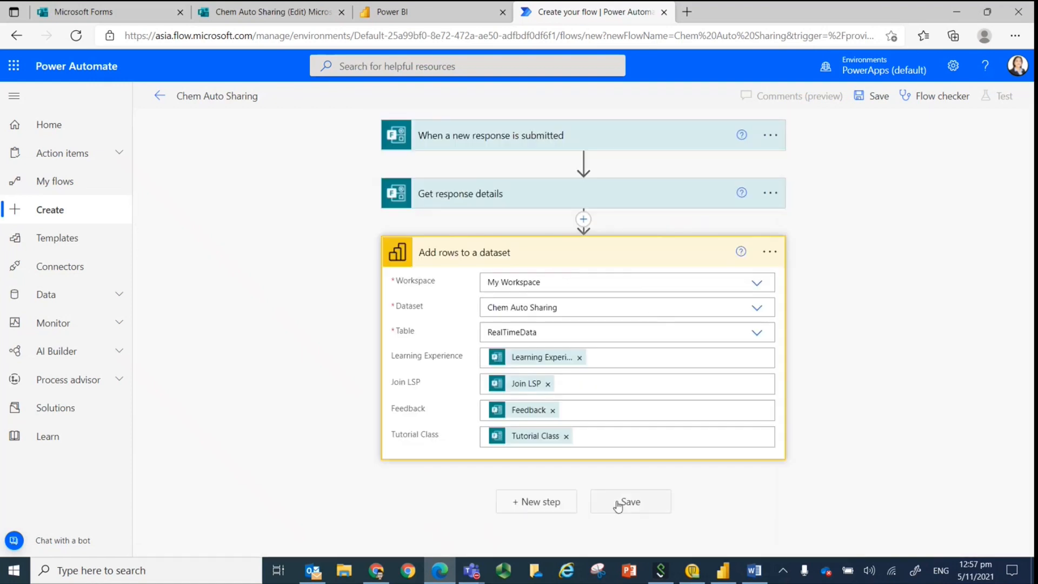
click(616, 500)
click(157, 98)
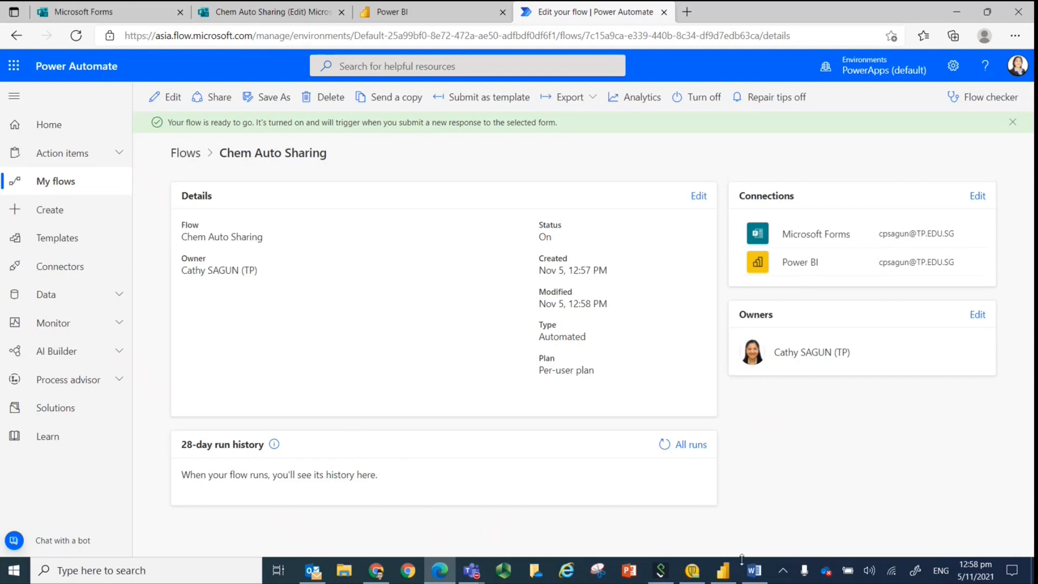
Switch to Power BI Desktop and connect the new report to the Chem Auto Sharing dataset from Power BI datasets.
click(727, 577)
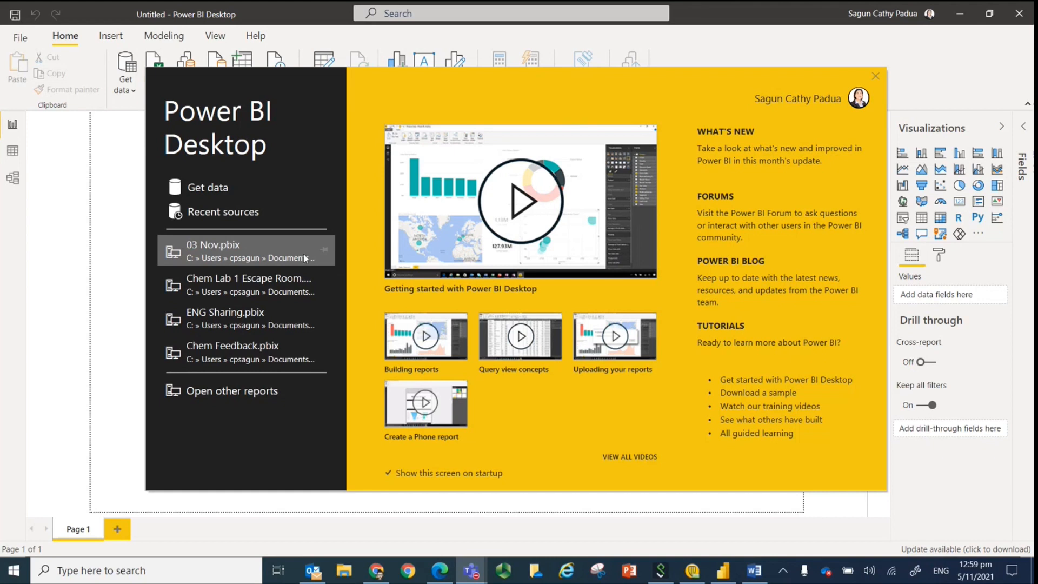
click(195, 190)
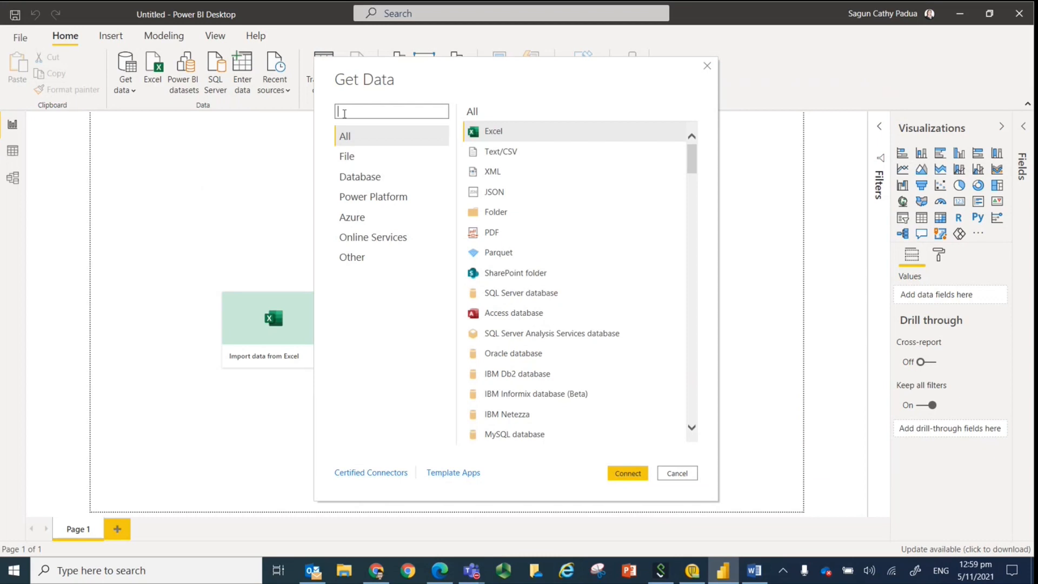
text(power)
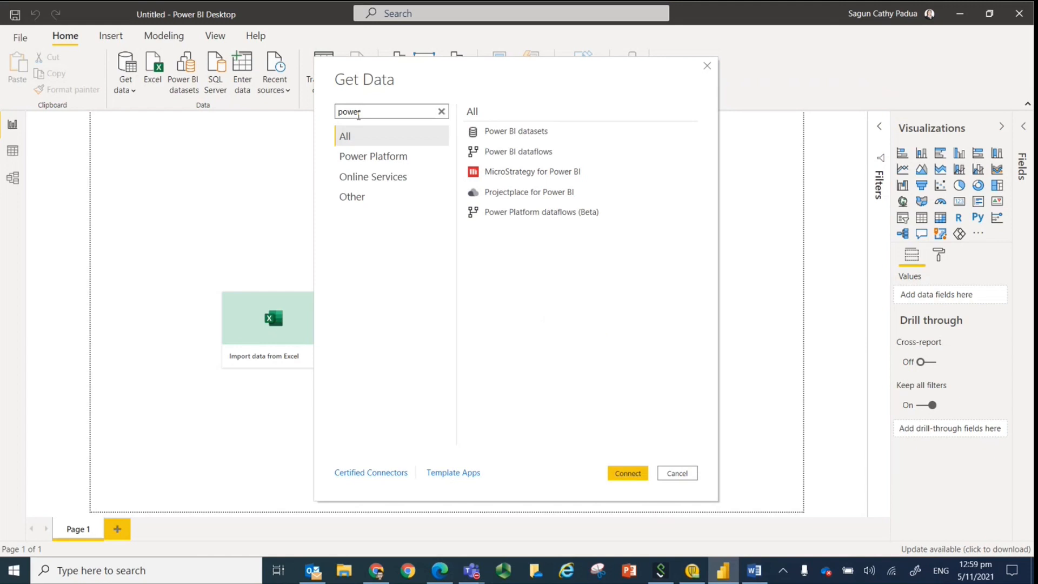
click(507, 137)
click(626, 473)
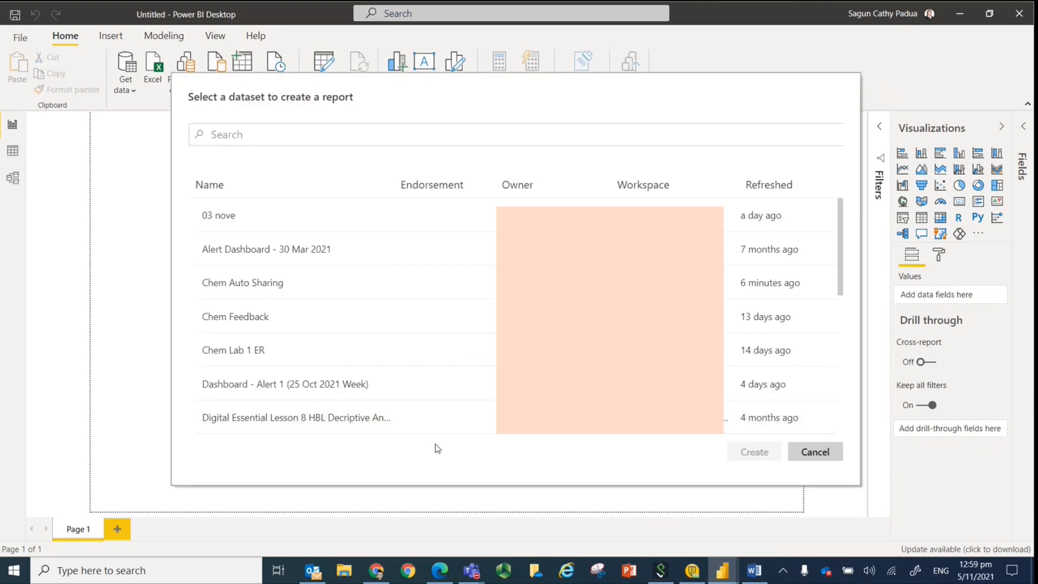
click(226, 286)
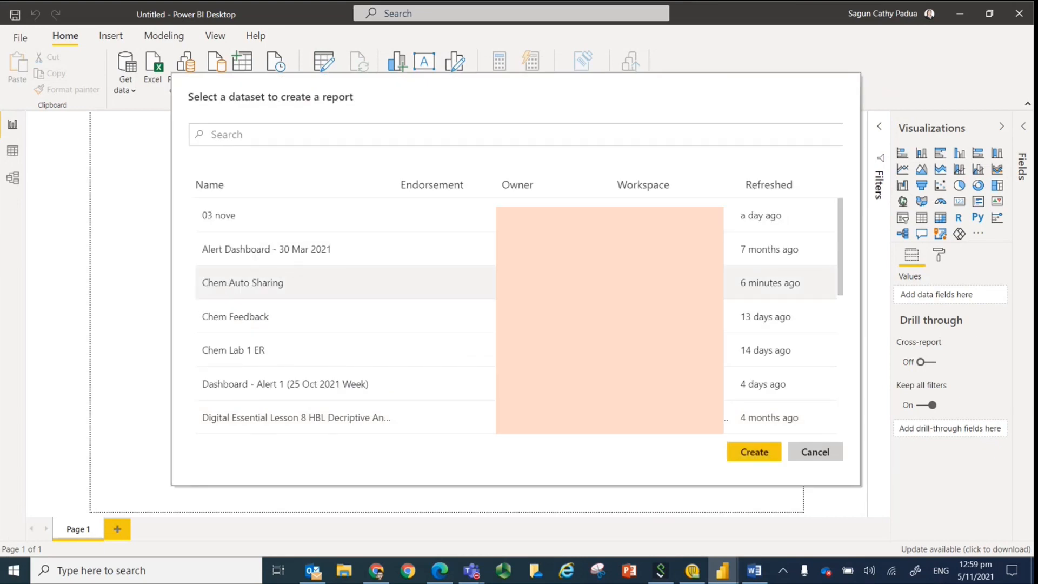
click(744, 454)
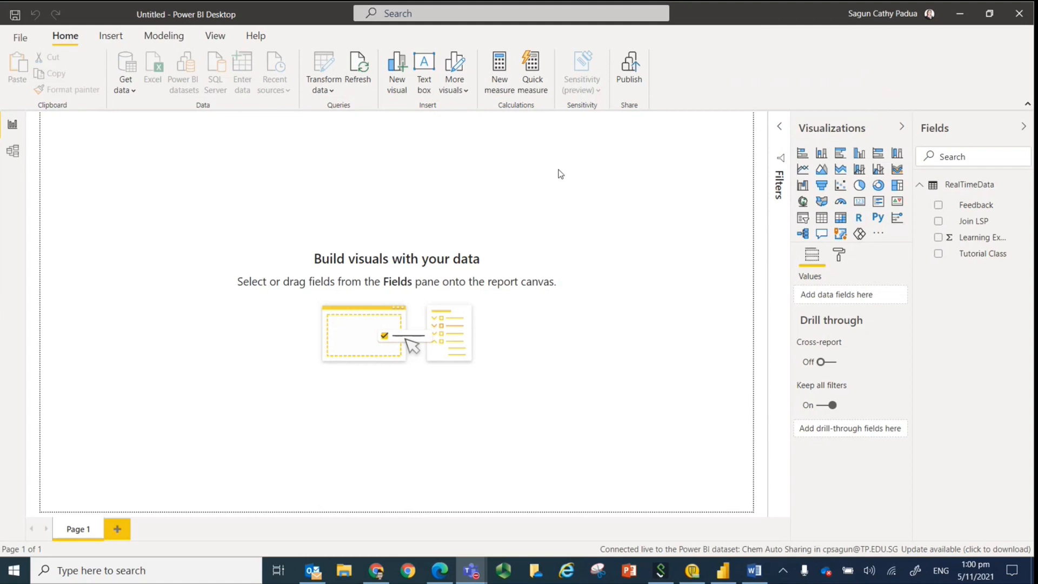
Add a table visual of the Feedback field, enlarge it in both directions, and place it in the report page's upper-left corner.
click(938, 211)
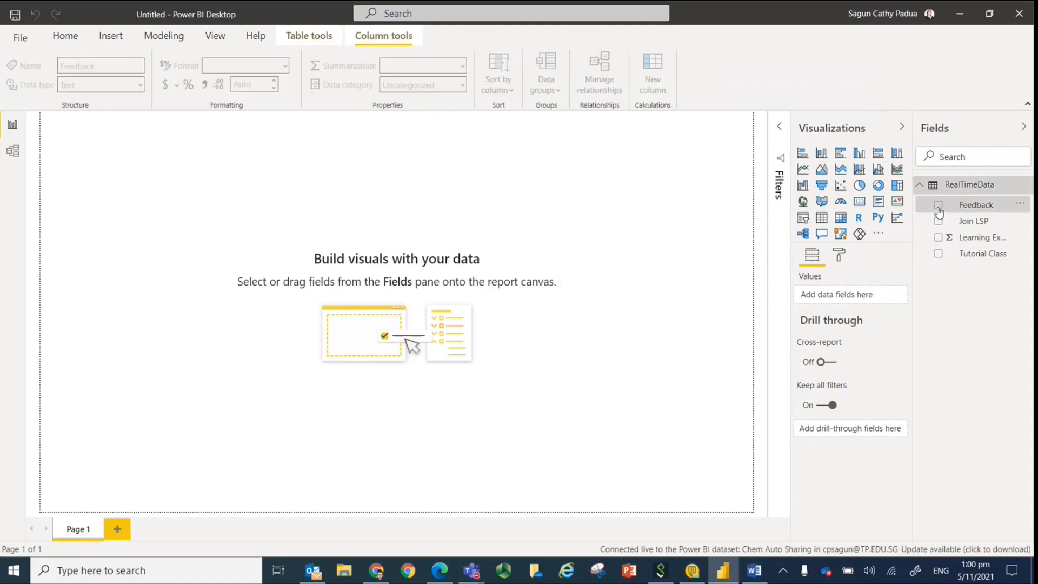
click(938, 208)
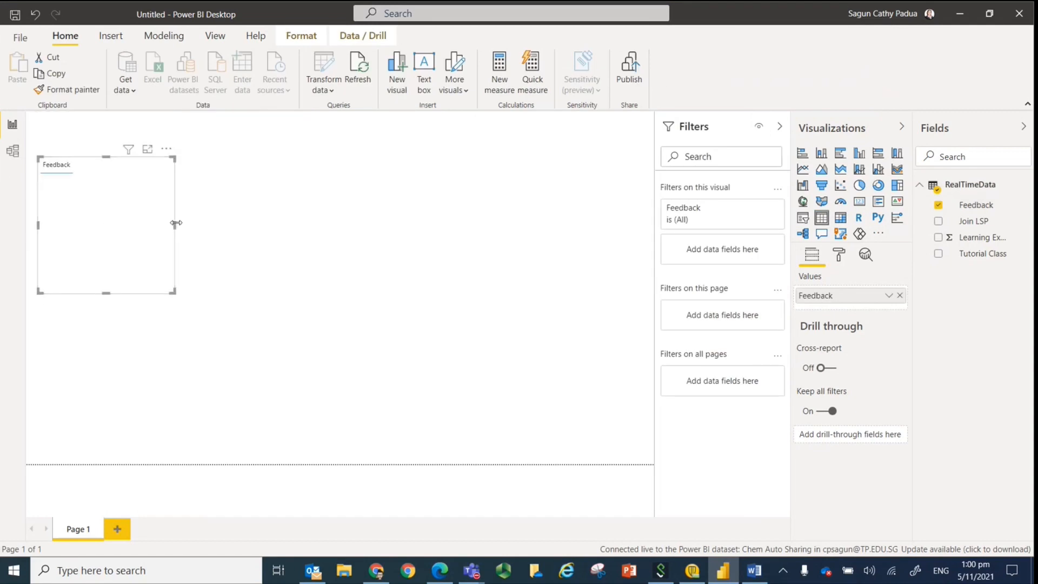
drag(176, 223, 287, 223)
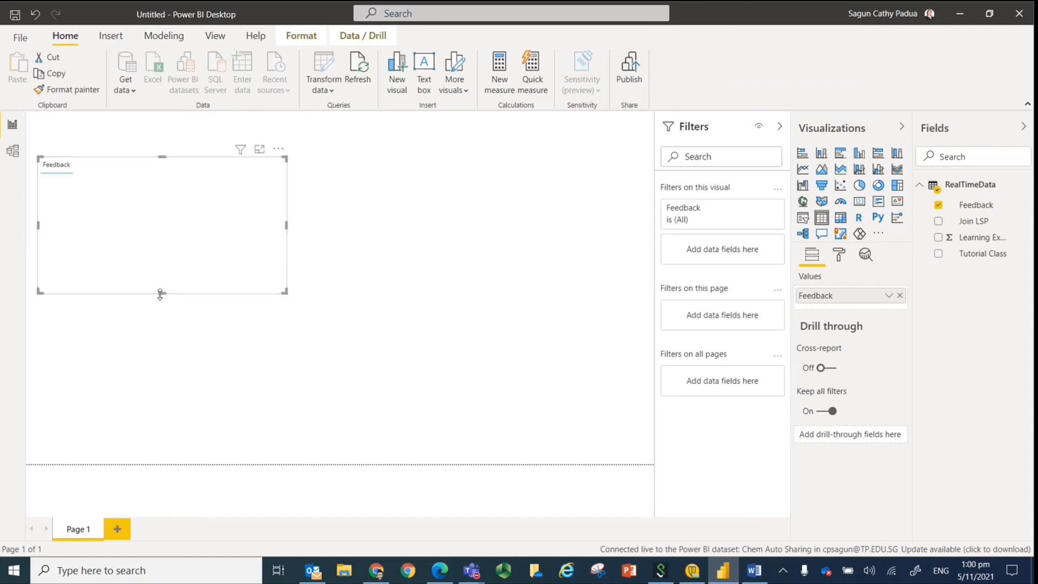
drag(161, 293, 160, 355)
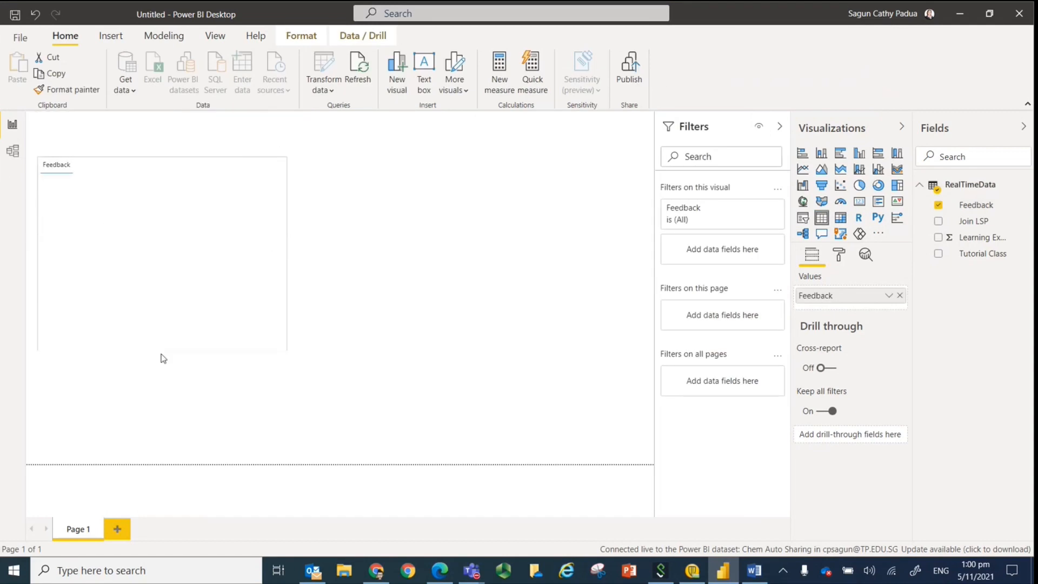
click(128, 254)
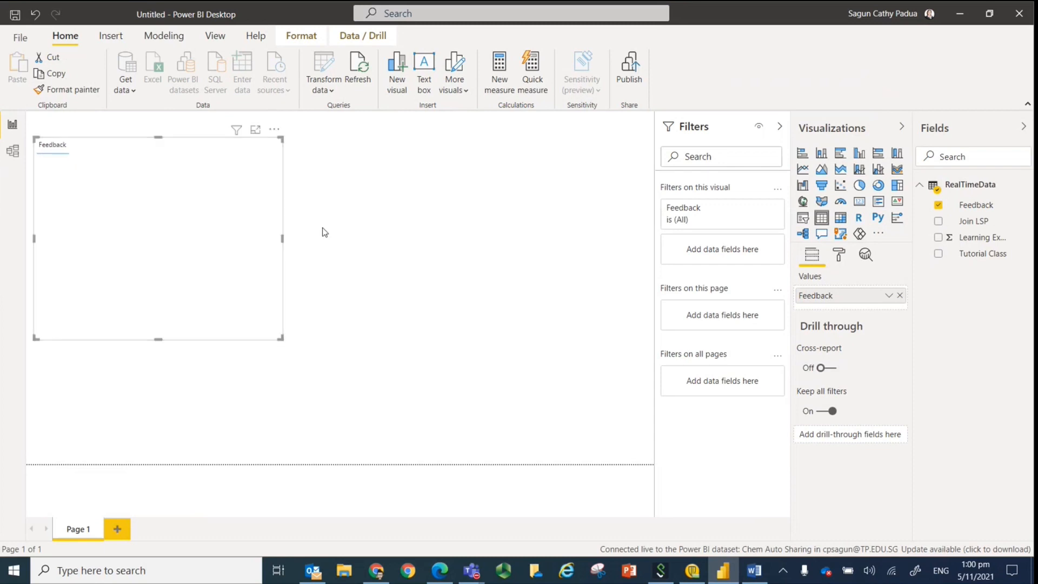
key(Delete)
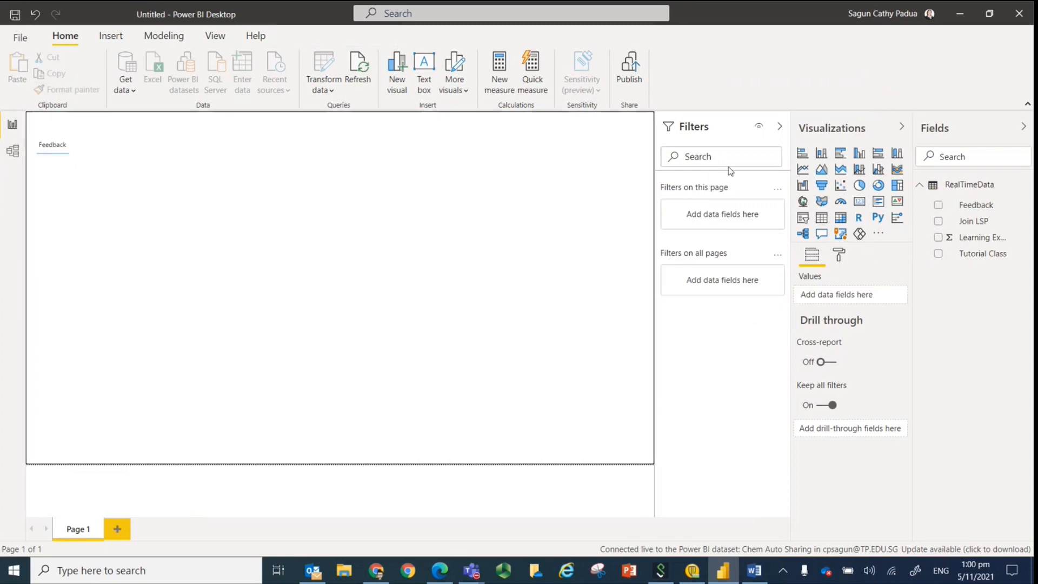
Add a separate table visual of the Join LSP field to the report page.
click(939, 222)
click(939, 222)
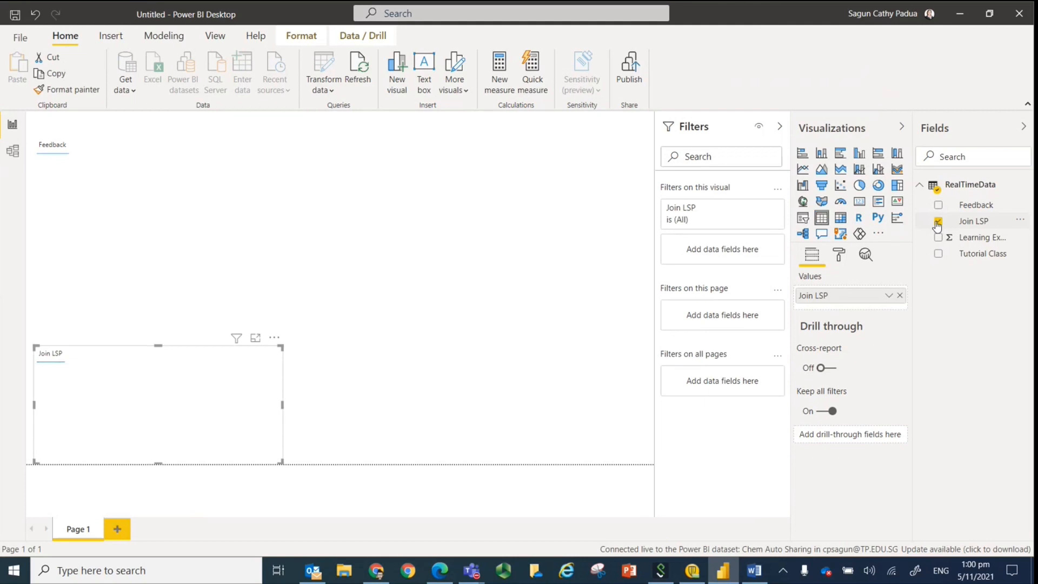
Narrow the Join LSP table visual and keep it in the report page's lower-left area below the Feedback table.
drag(283, 394, 265, 395)
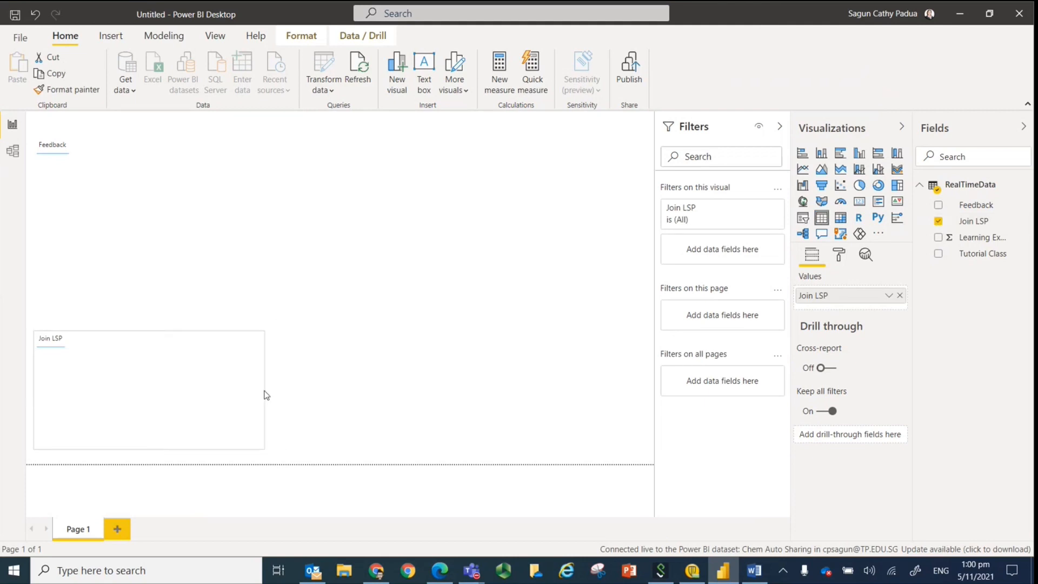
click(351, 368)
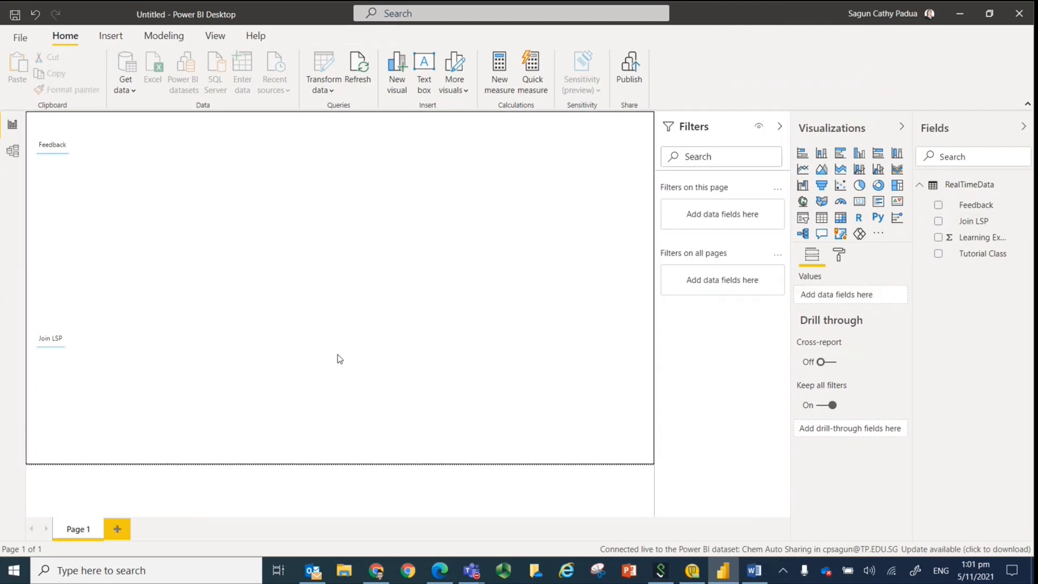
Add a gauge visual of the Learning Experience field beside the Feedback table and increase its height.
click(938, 237)
drag(334, 425, 359, 196)
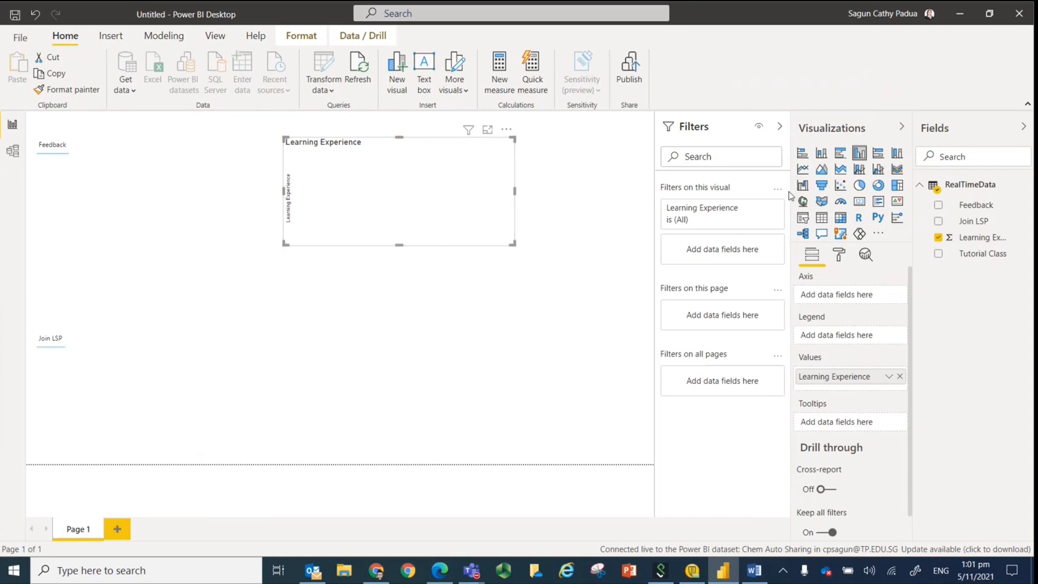
click(840, 202)
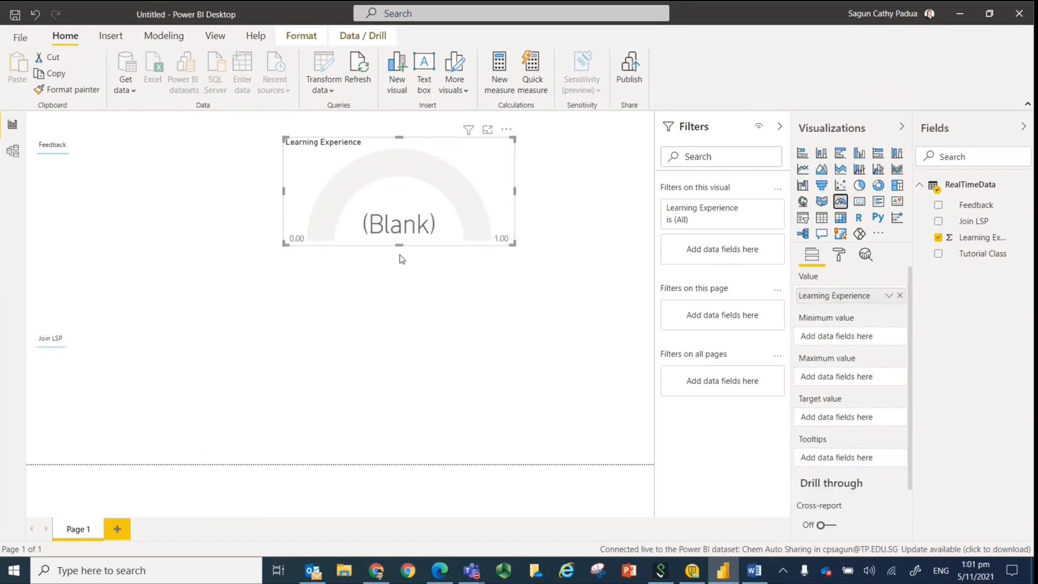
drag(398, 244, 396, 299)
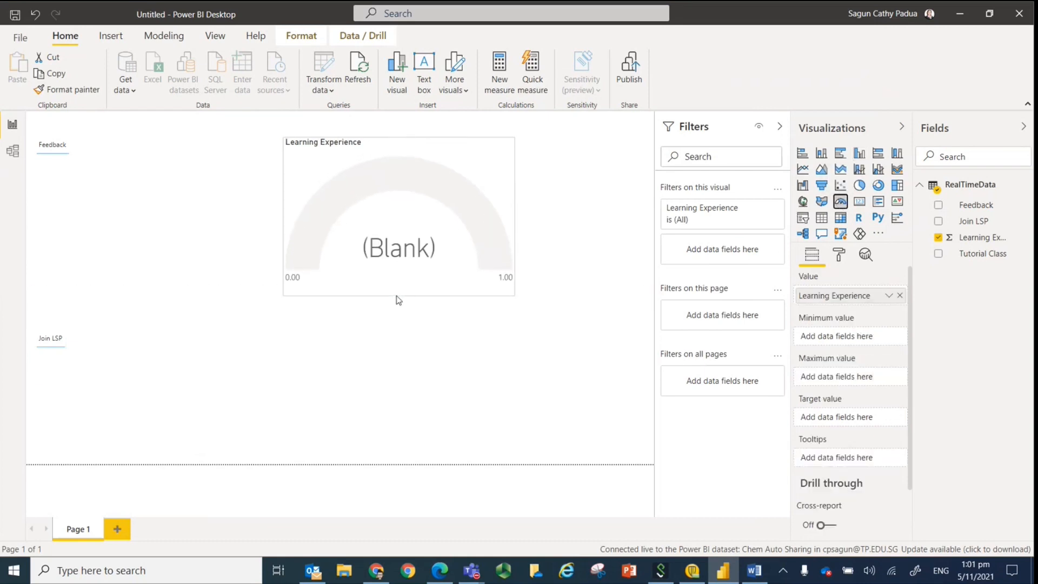
Summarize the gauge's Learning Experience value as Average and set its axis to minimum 0, maximum 5 and target 3.5.
click(888, 297)
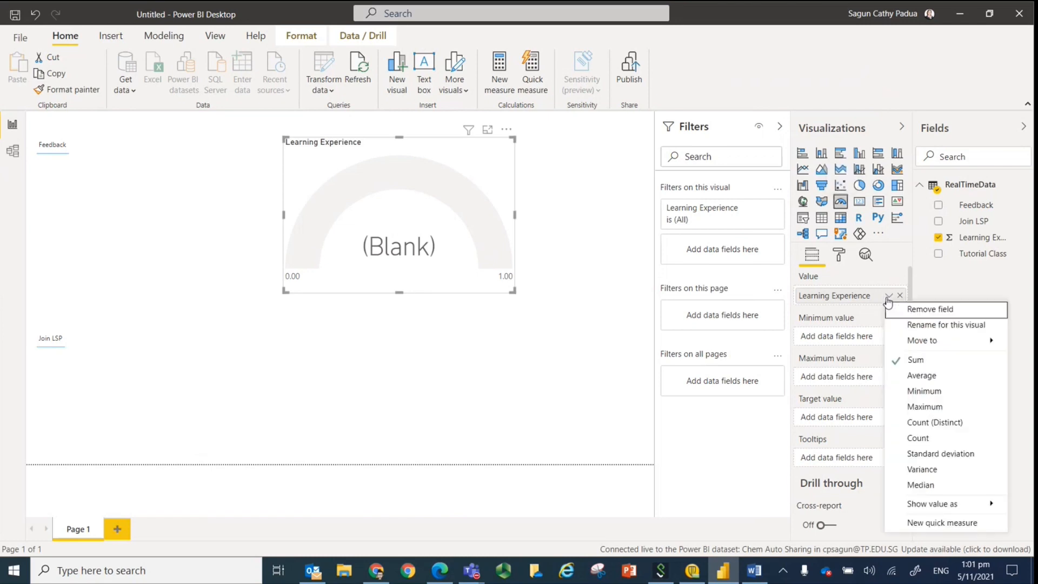
click(925, 378)
click(839, 257)
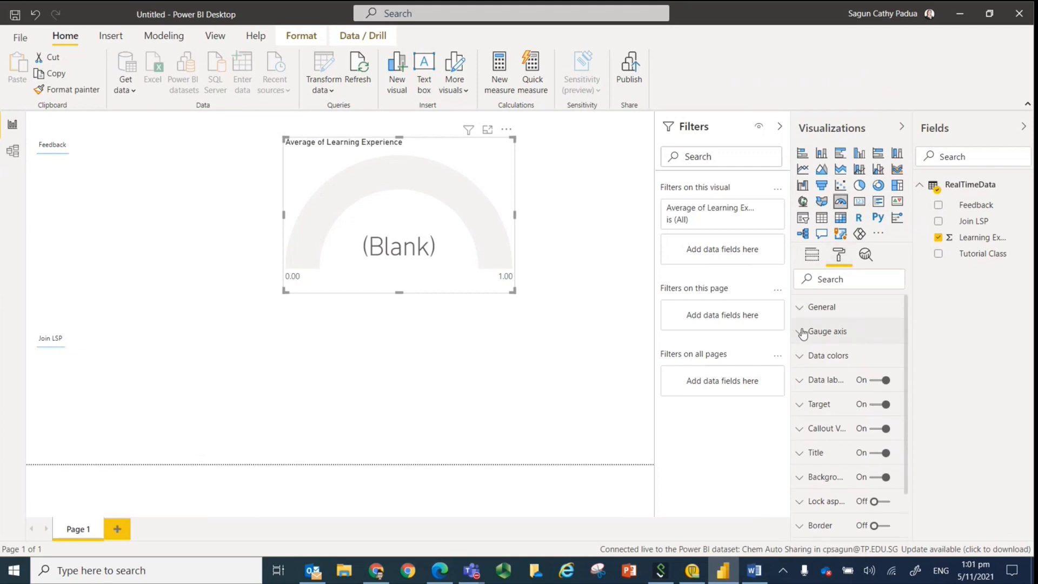
click(832, 330)
click(847, 373)
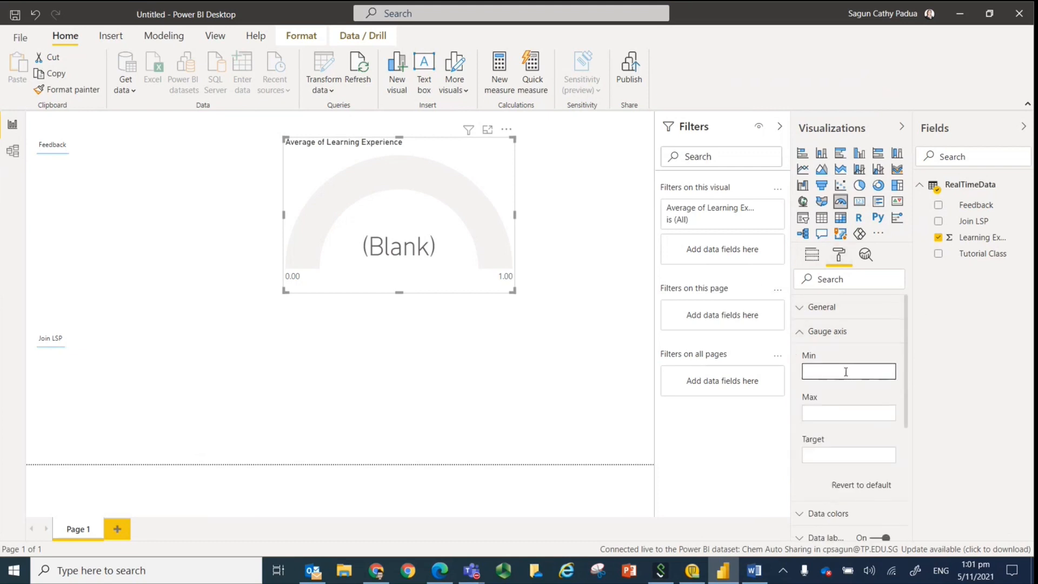
text(0)
click(826, 413)
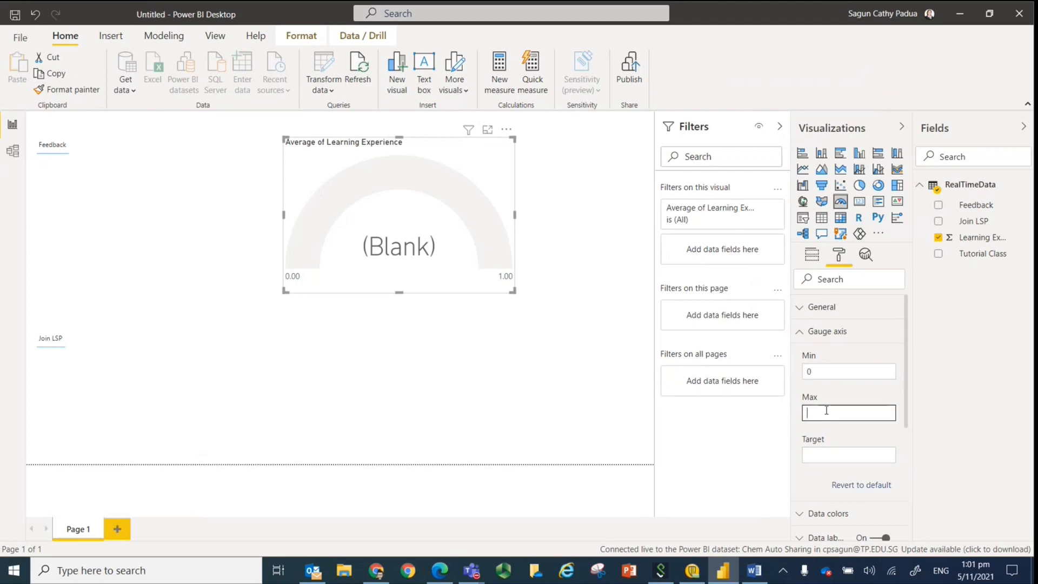
text(5)
click(822, 453)
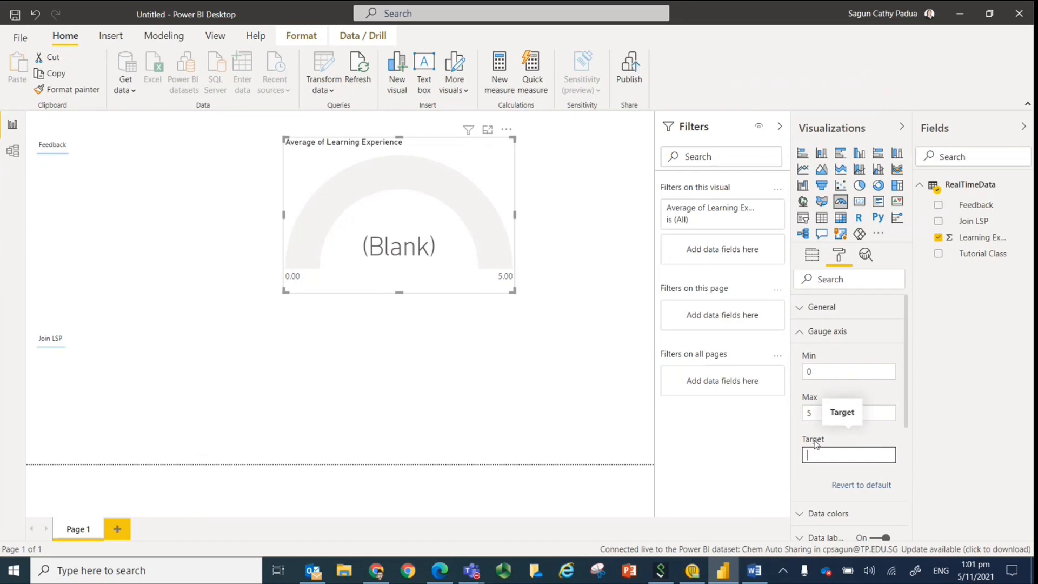
text(3.5)
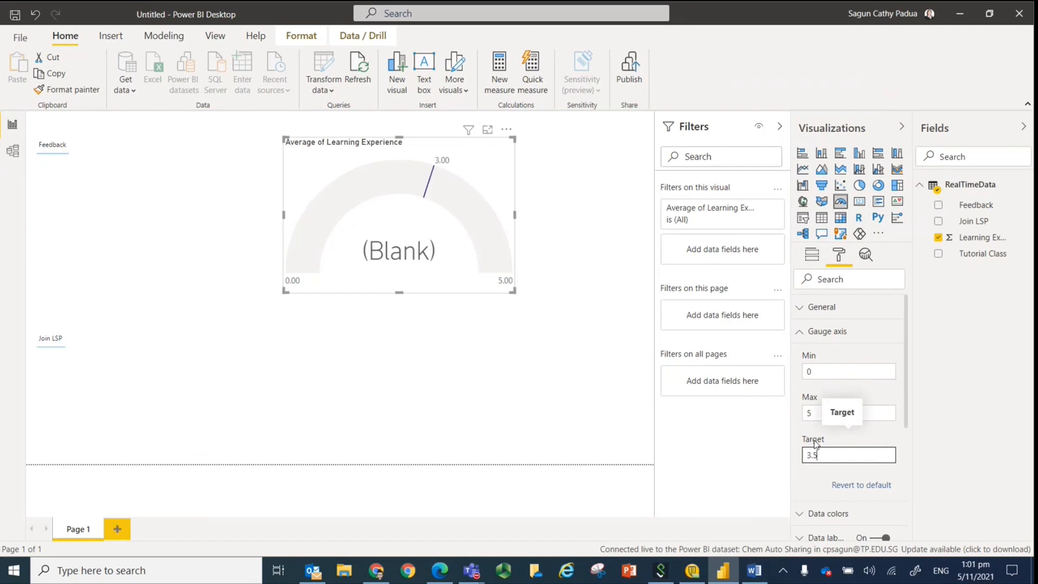
click(493, 372)
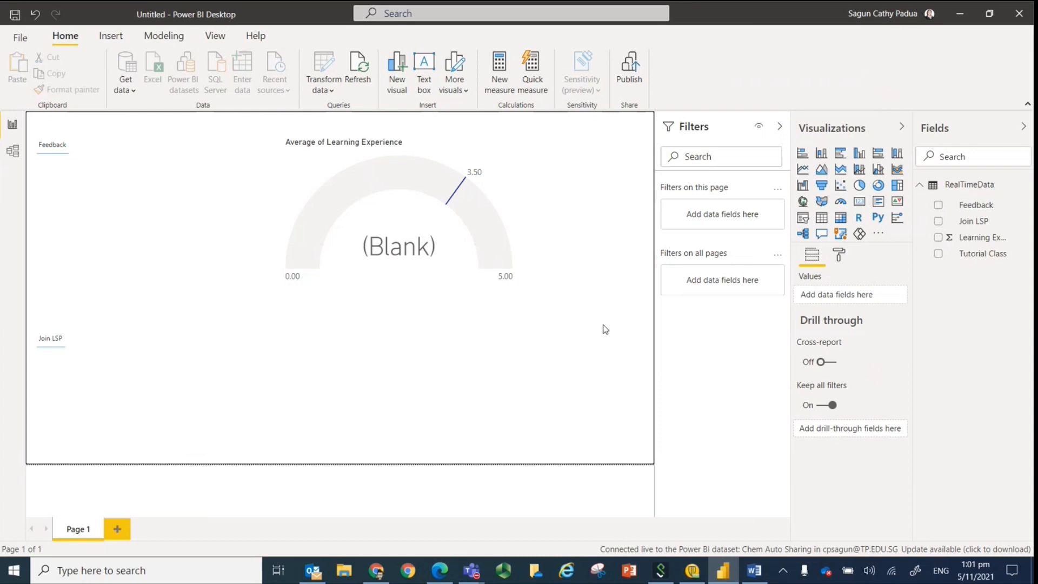
Add a Tutorial Class slicer below the gauge and display it as a dropdown.
click(939, 261)
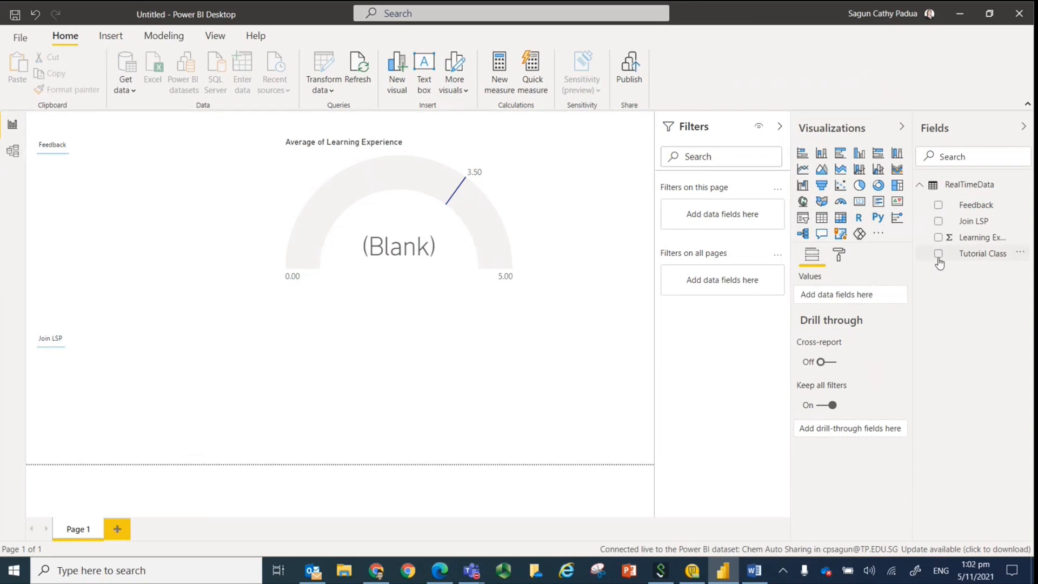
click(939, 254)
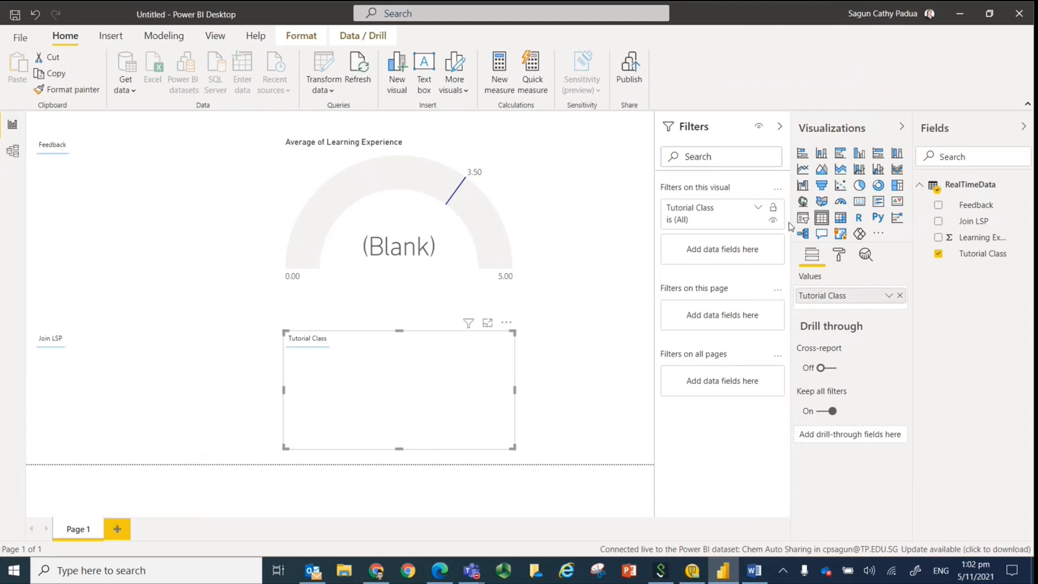
click(804, 219)
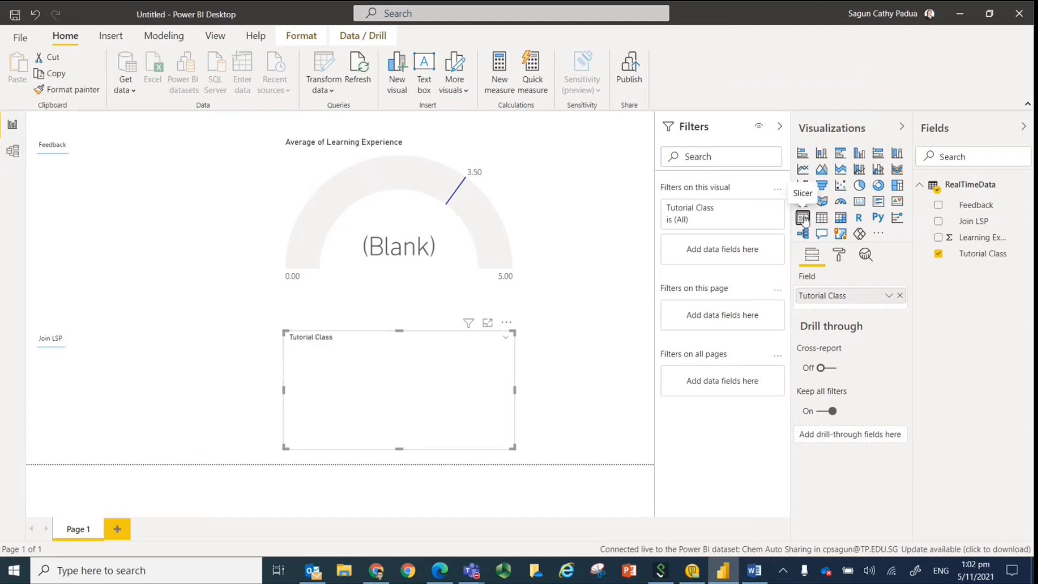
click(505, 338)
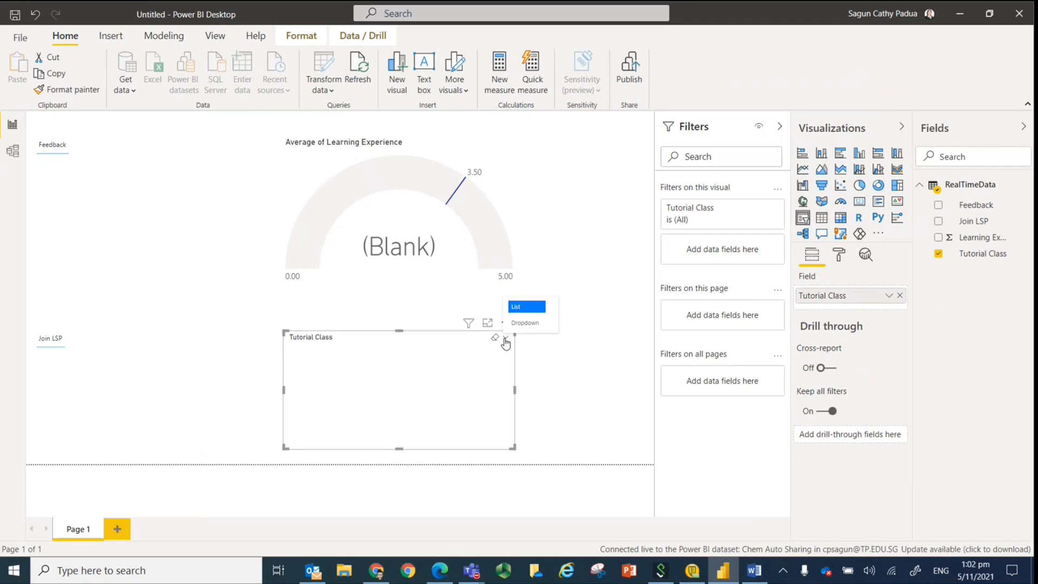
click(520, 309)
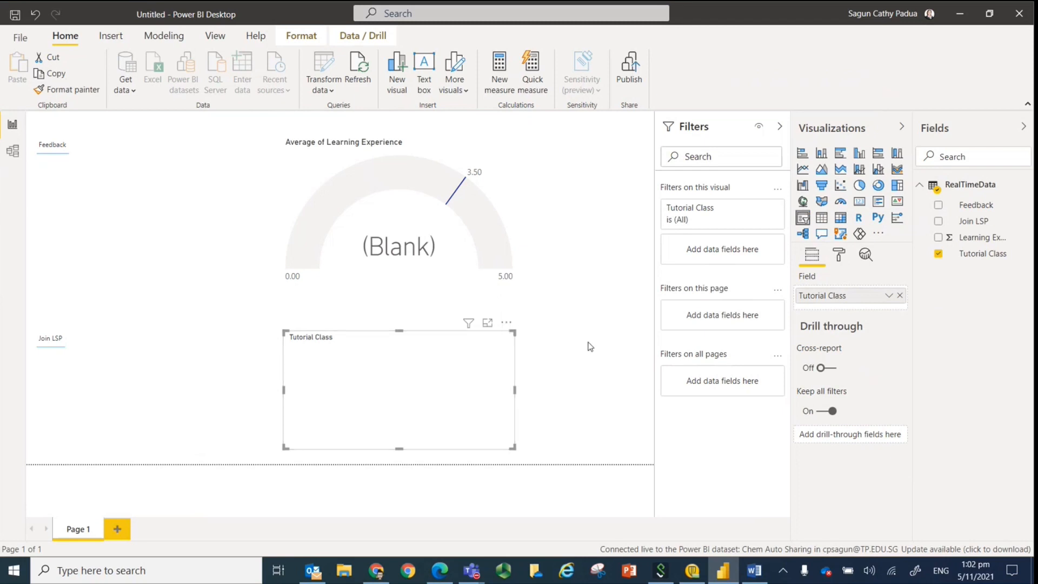
click(505, 341)
click(520, 323)
click(589, 383)
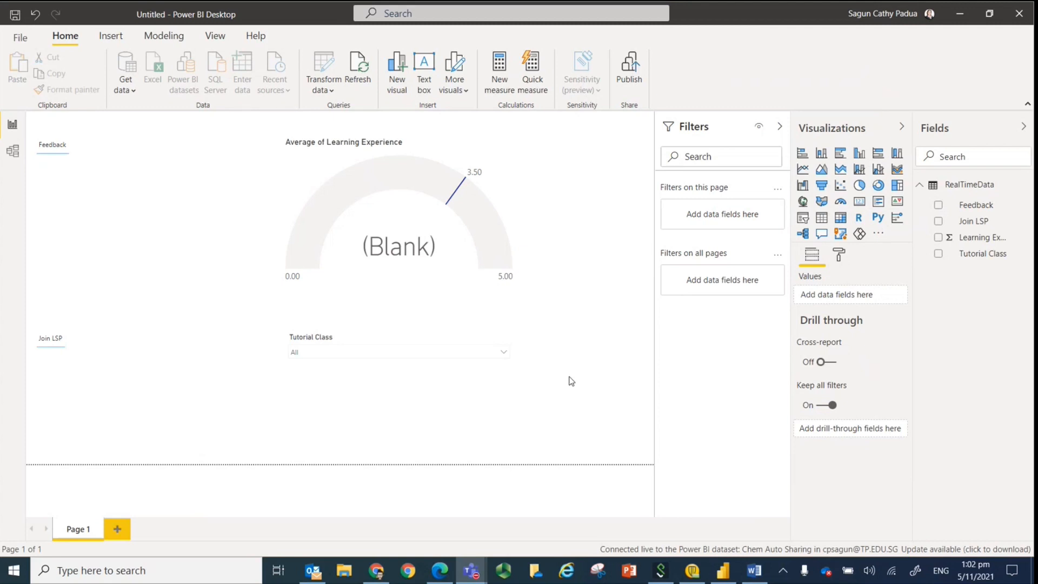
Start publishing the report and save it as Chem Auto Sharing in the Power Bi CPS_Vis folder.
click(631, 80)
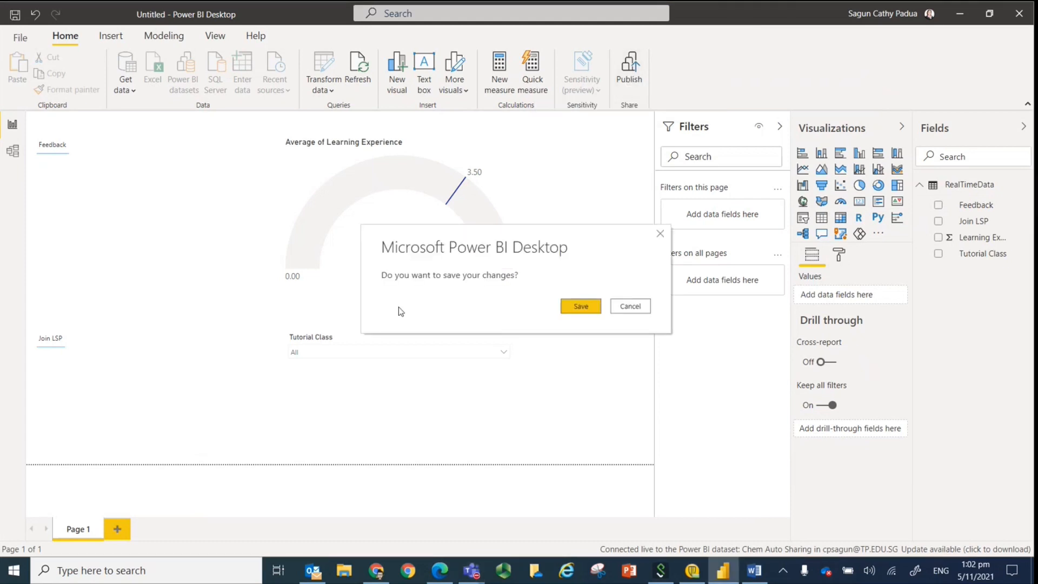
click(580, 306)
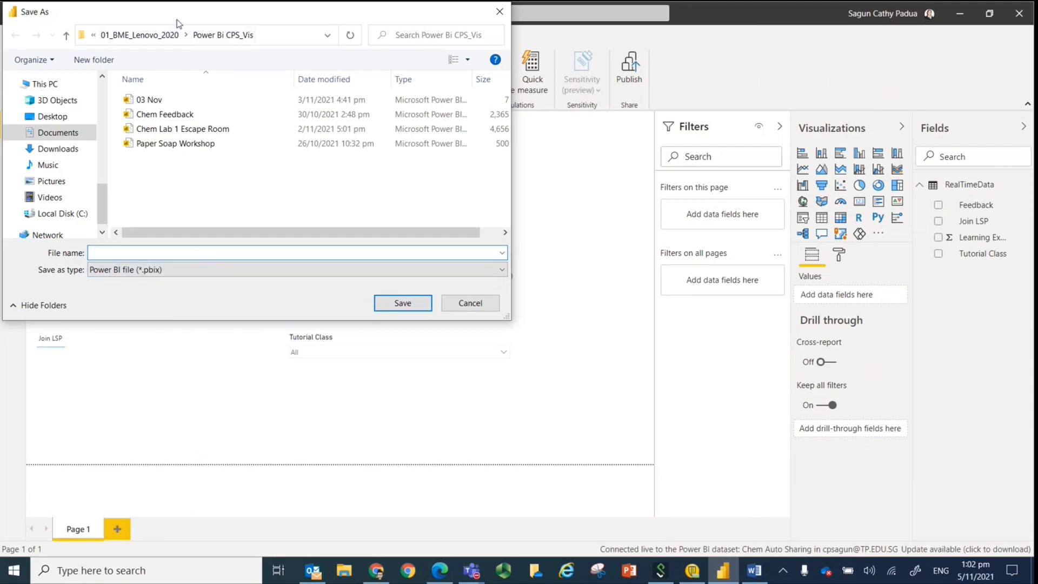
drag(179, 17, 210, 162)
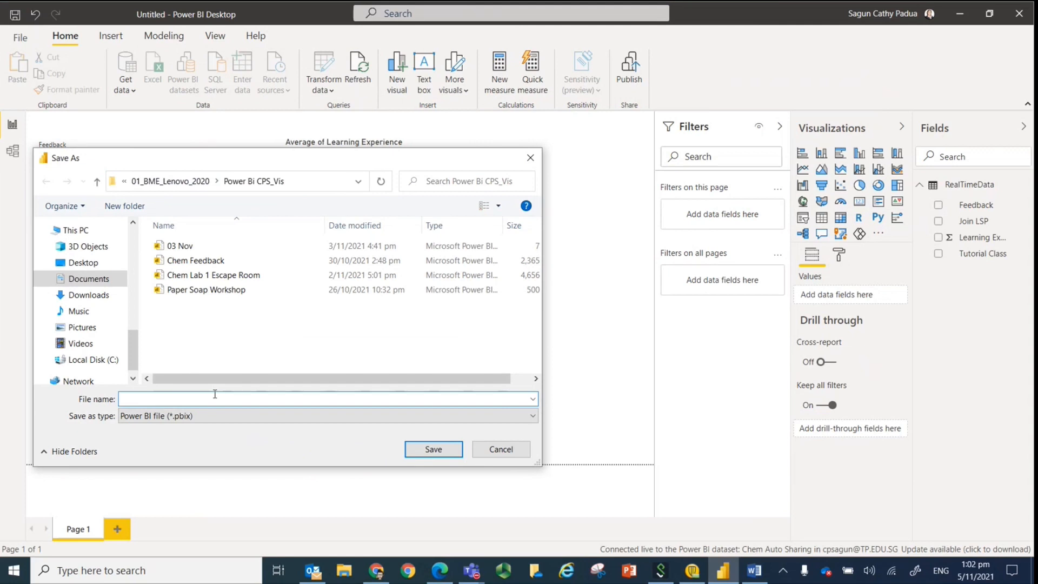
text(Chem Auto Sharing)
click(423, 454)
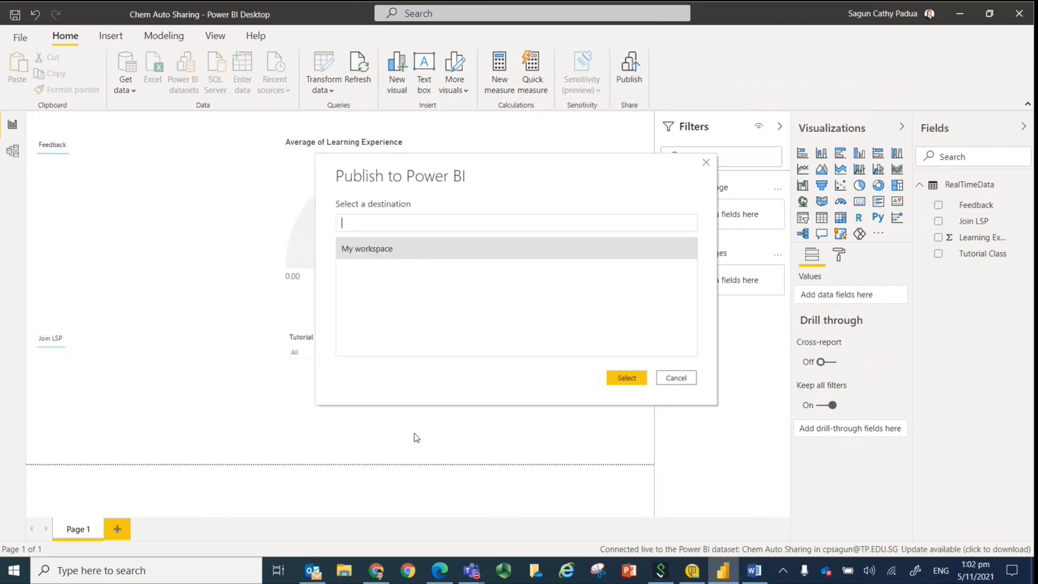
Publish the report to My workspace and dismiss the publishing dialog.
click(361, 252)
click(626, 380)
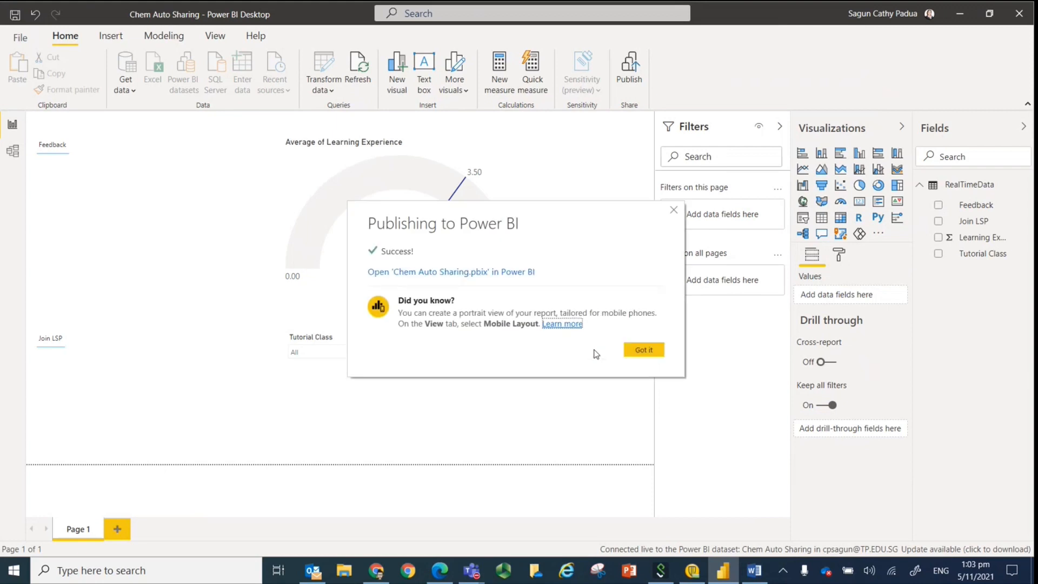
click(642, 351)
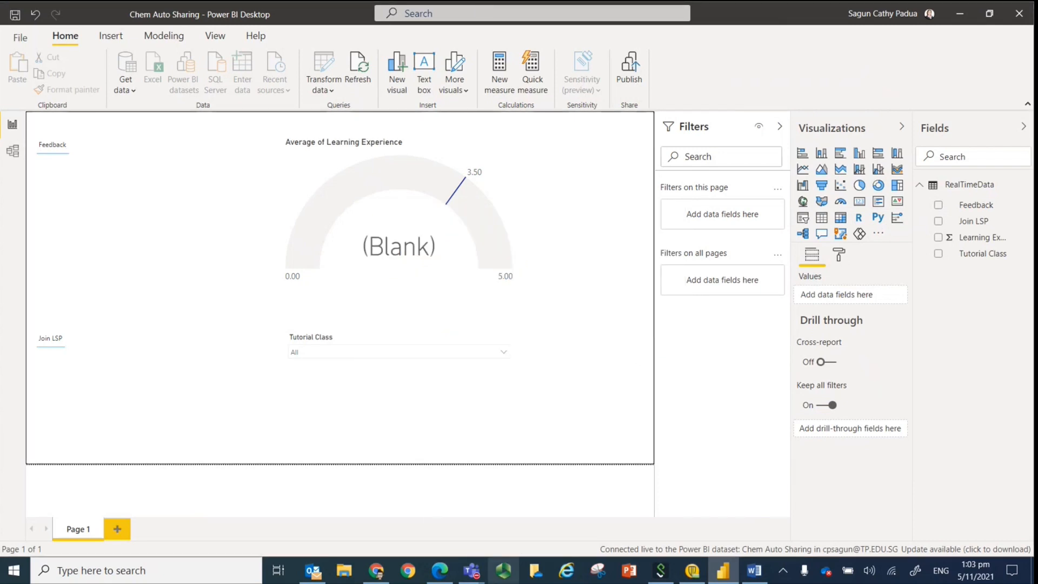
Switch to the Power BI service in the browser, reload My workspace, and open the Chem Auto Sharing report.
click(439, 570)
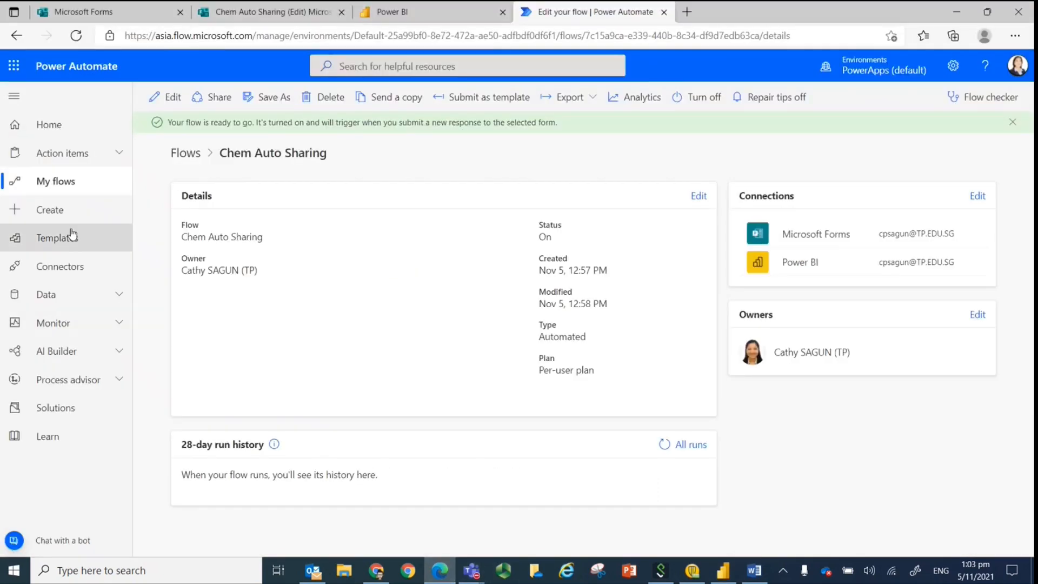
click(443, 6)
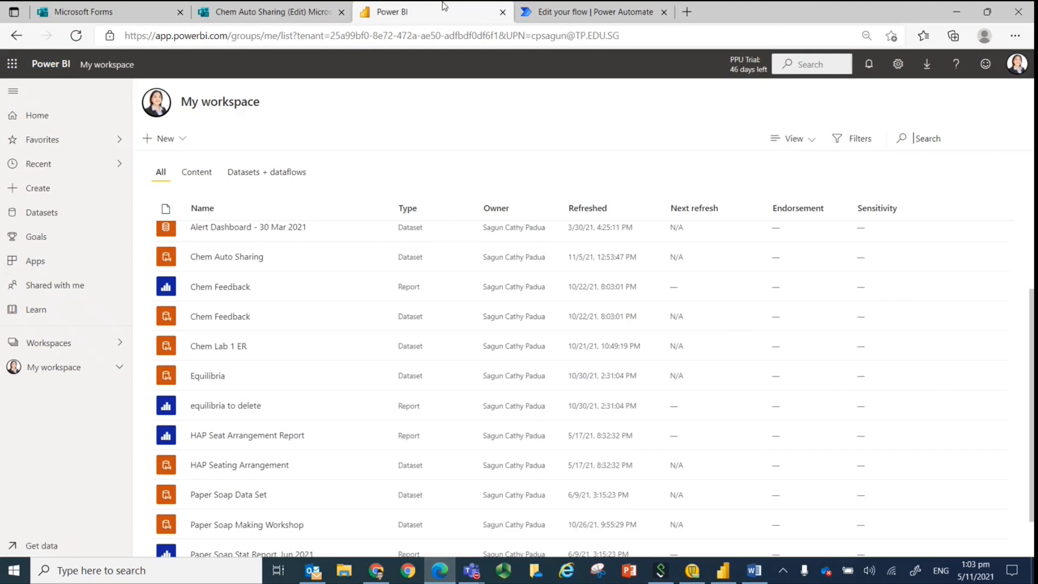
click(75, 36)
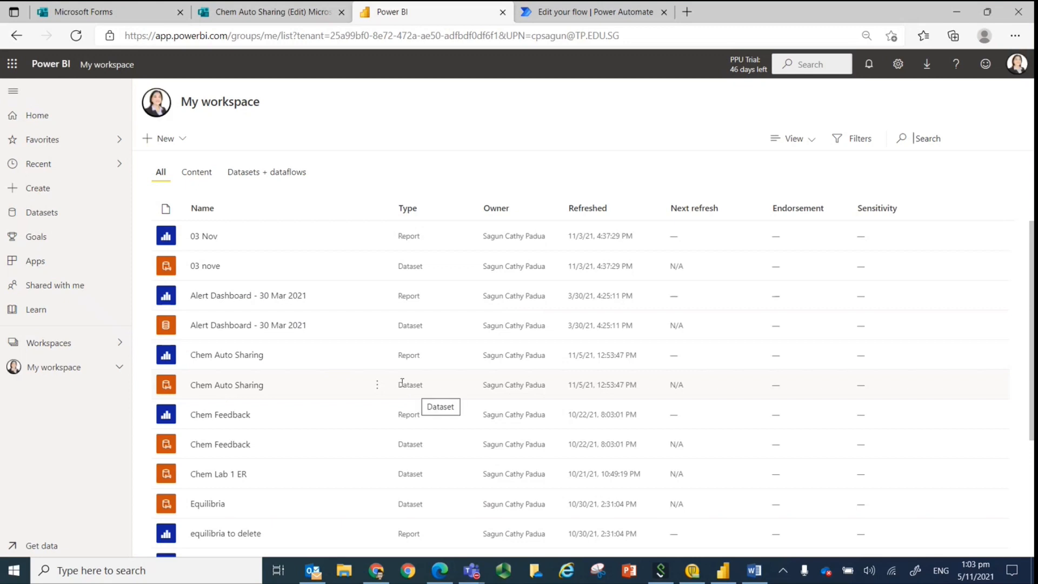
click(220, 357)
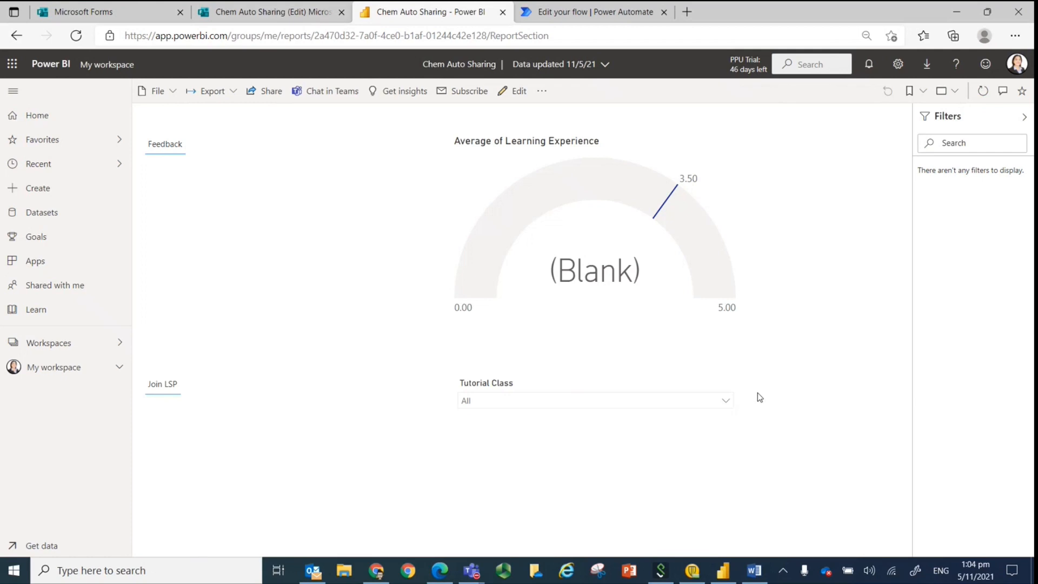
View the report's Share to Microsoft Teams options and close them without sharing.
click(310, 93)
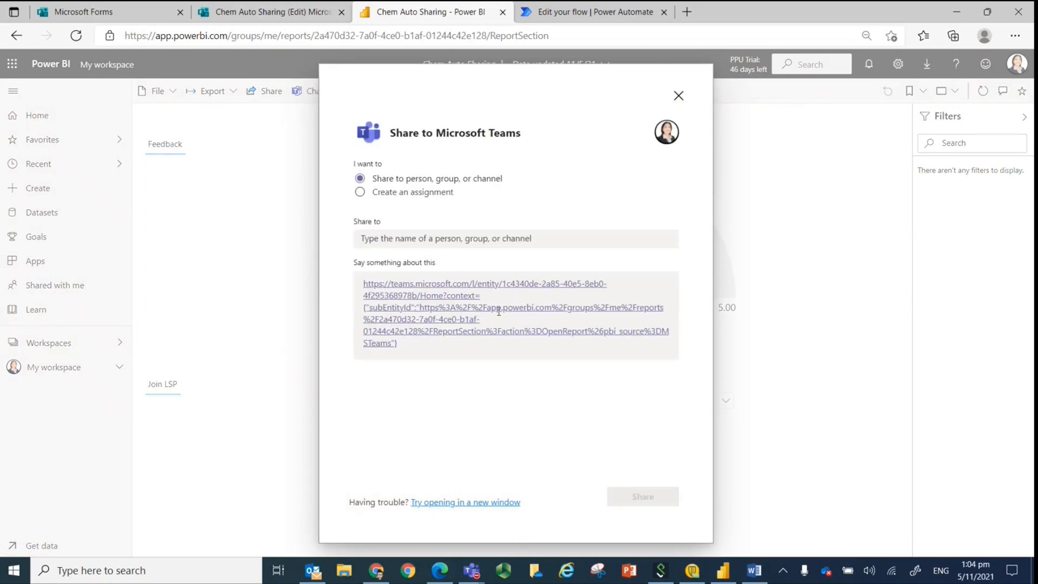
click(678, 97)
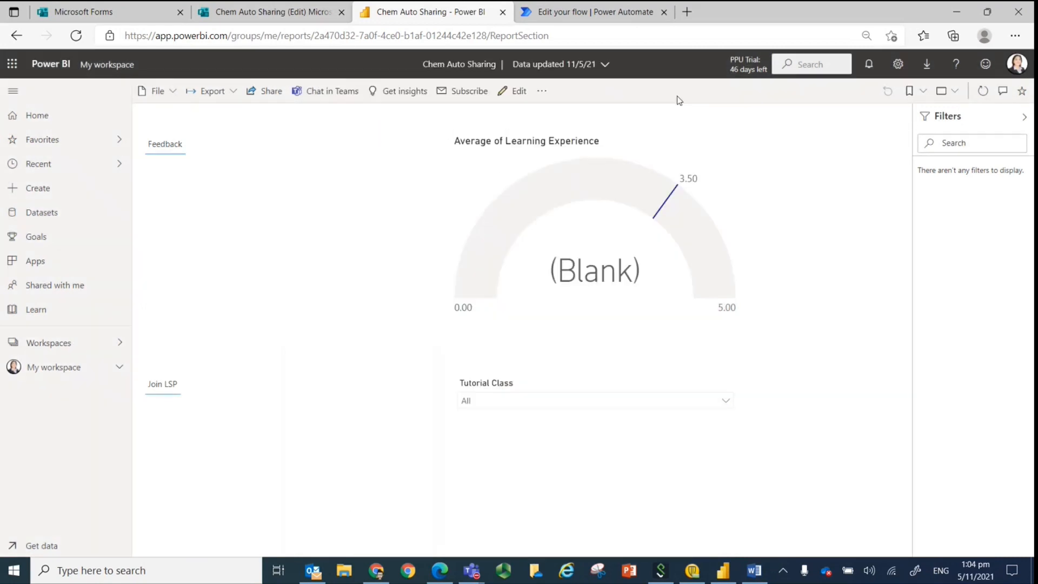
Generate the report's secure embed code for a website or portal, copy the iframe HTML, and close the embed dialog.
click(169, 95)
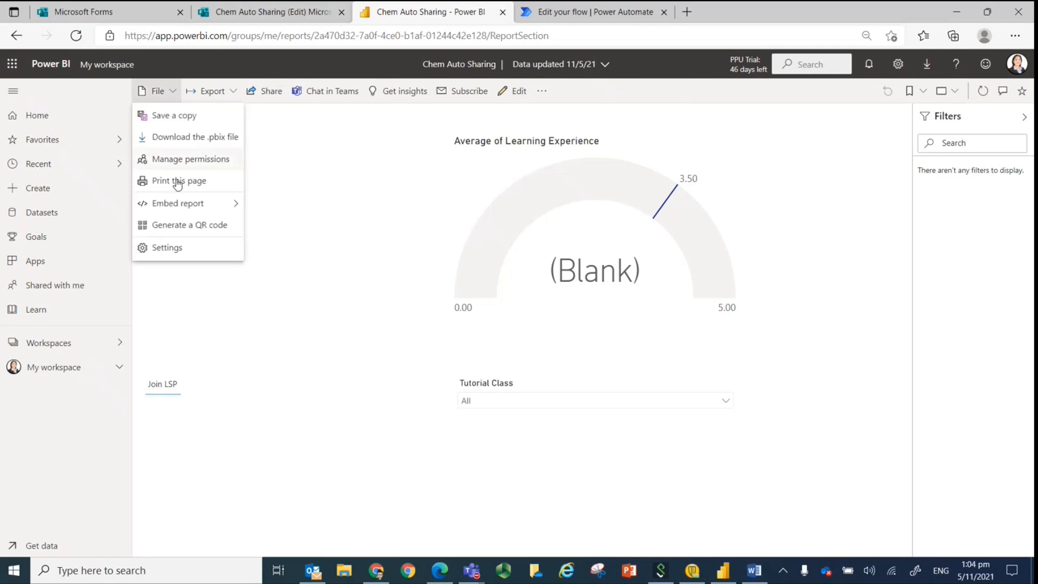
mouse_move(178, 210)
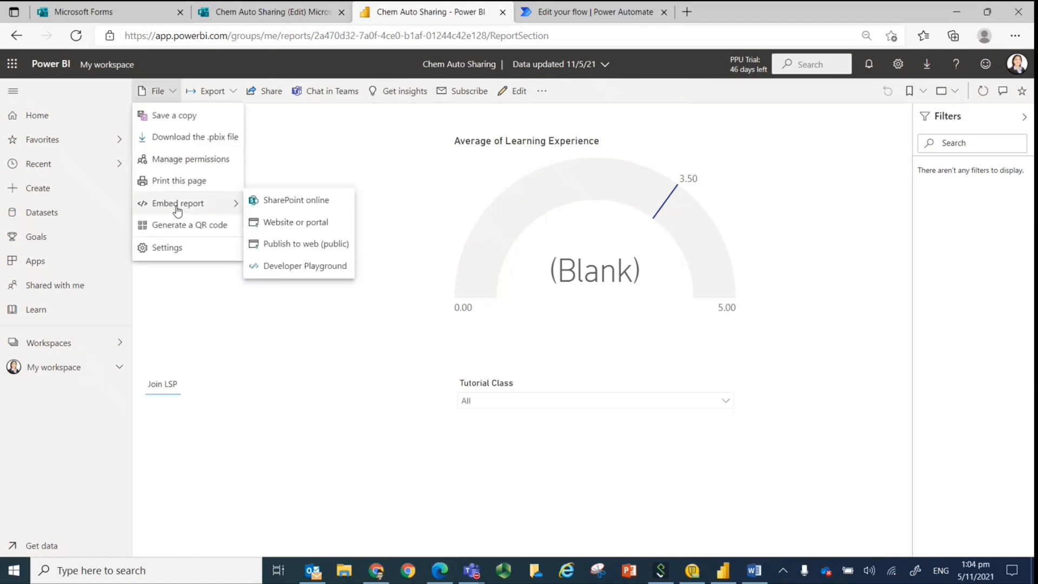
click(291, 223)
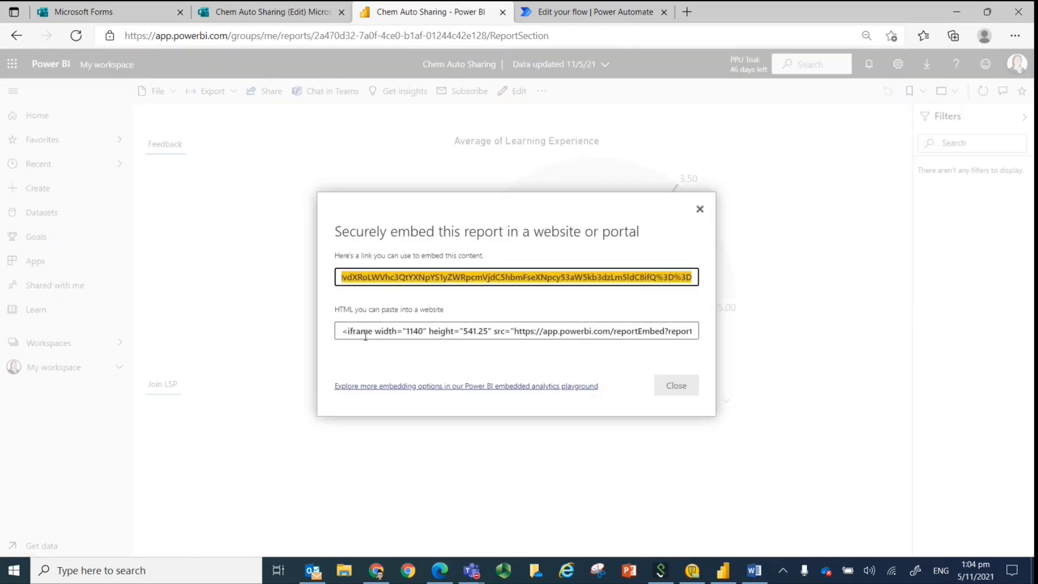
click(364, 333)
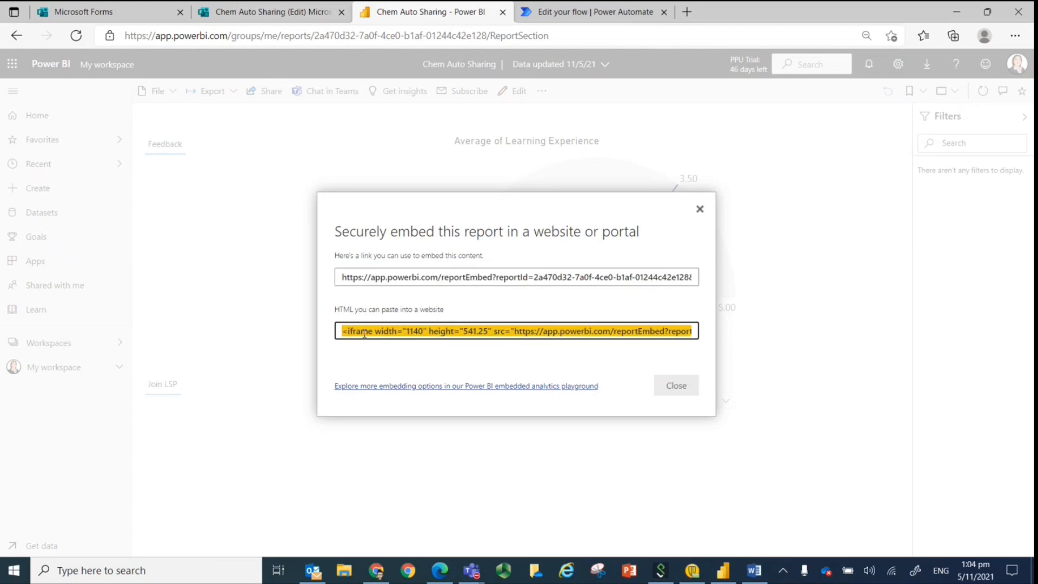
right_click(363, 333)
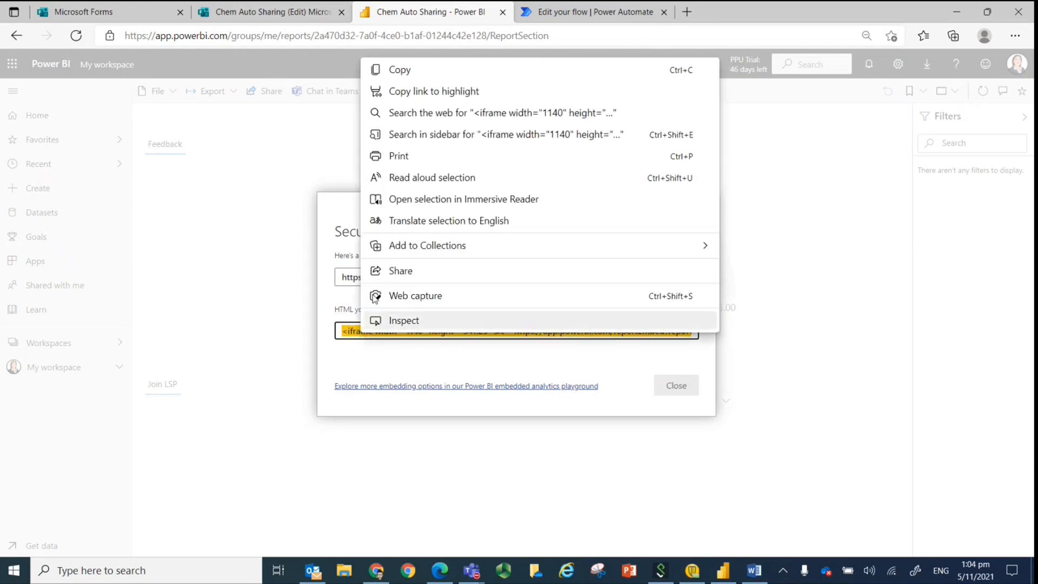
click(407, 76)
click(677, 387)
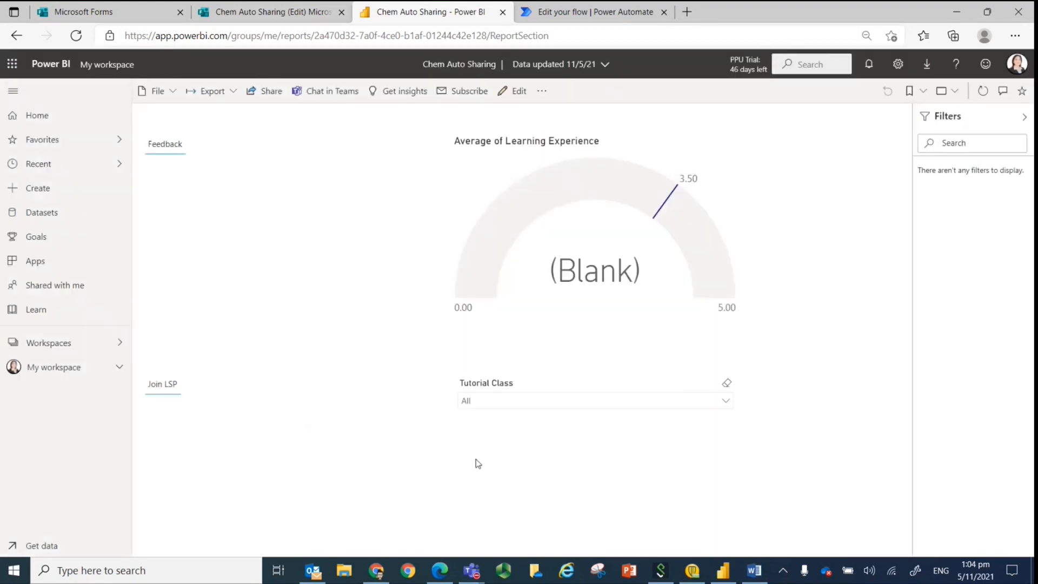
Switch to Blackboard in Chrome and start creating a new item in the ENG area of ESC1003 Chemistry.
click(376, 574)
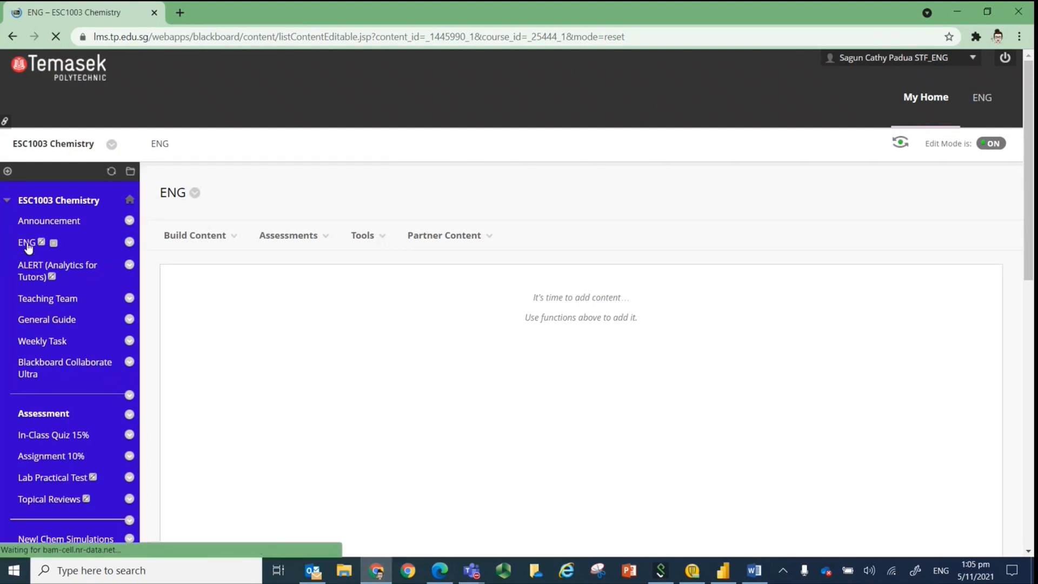
scroll(436, 332, down, 2)
scroll(433, 378, down, 2)
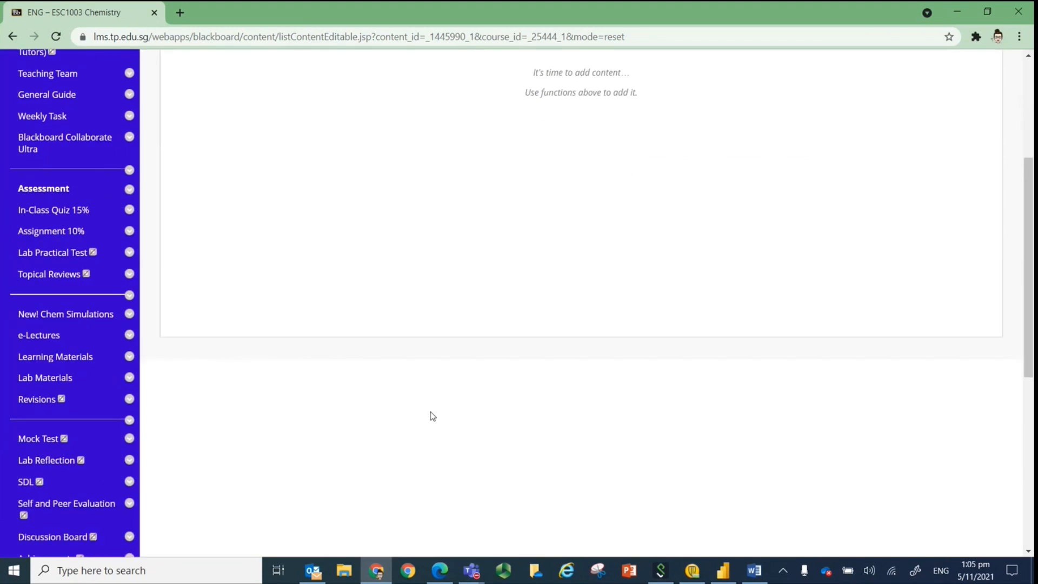
scroll(438, 373, up, 5)
click(235, 238)
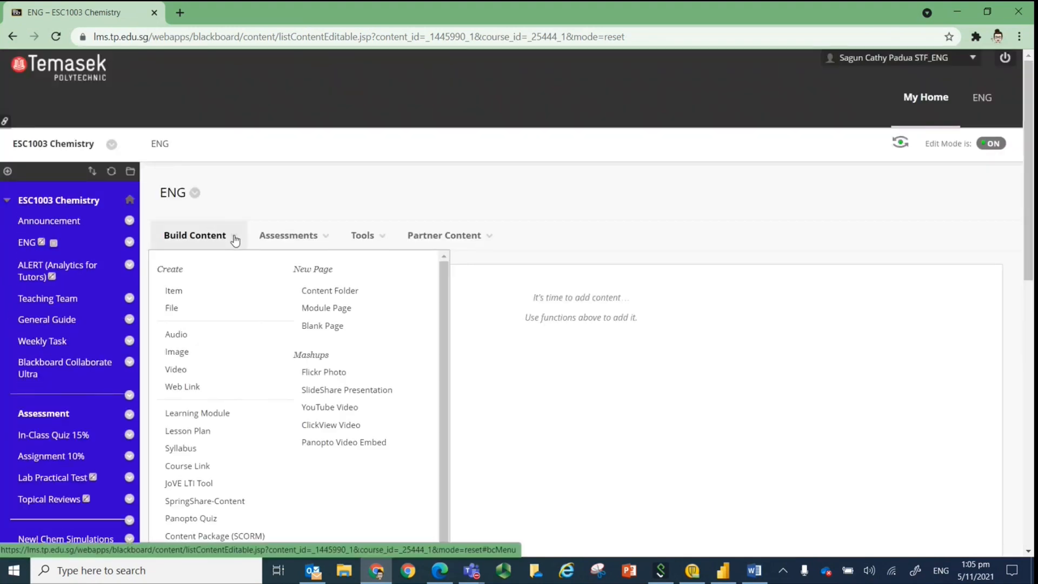
click(173, 291)
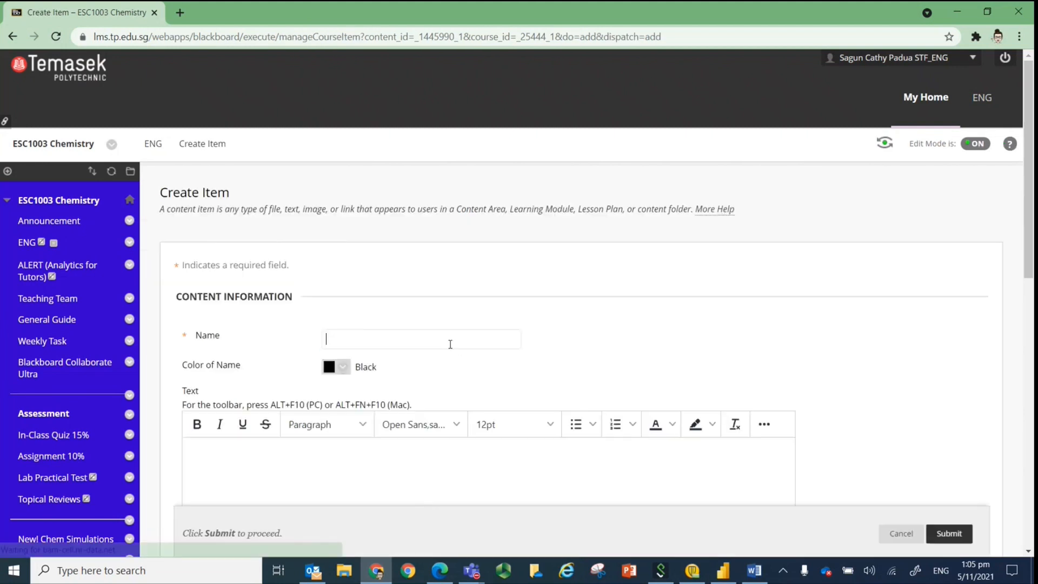
Name the new Blackboard item ENG sharing.
click(450, 344)
text(C)
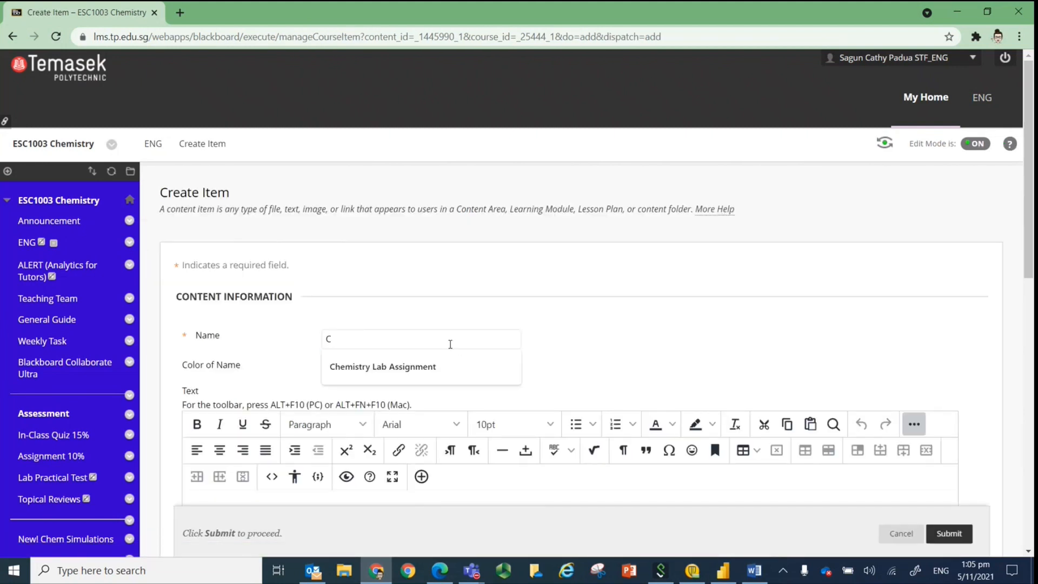
key(BackSpace)
text(ENG)
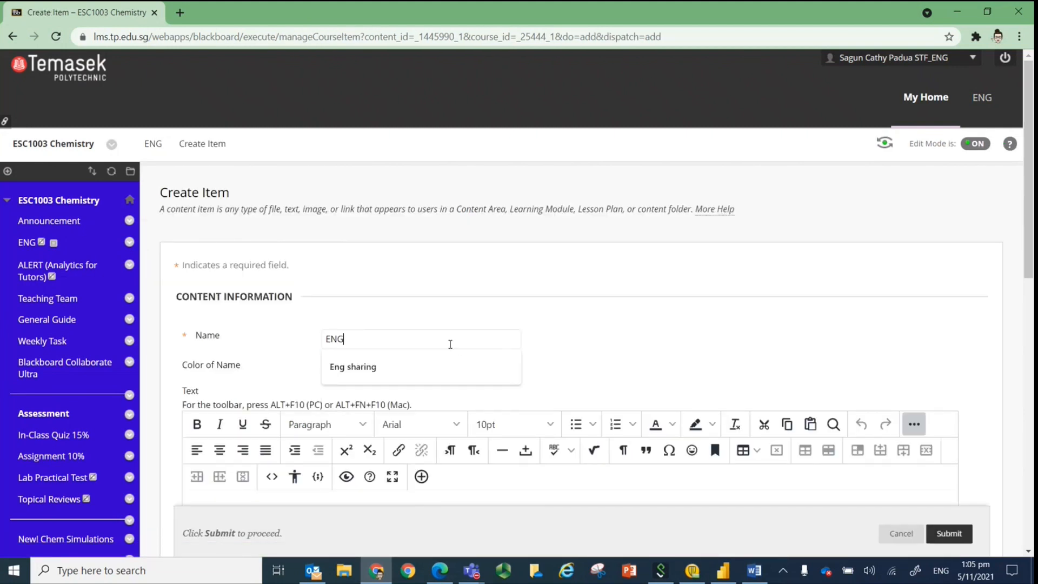
click(427, 367)
Paste the copied Power BI iframe HTML into the source code of the item's text and save it.
scroll(646, 307, down, 1)
scroll(646, 308, down, 4)
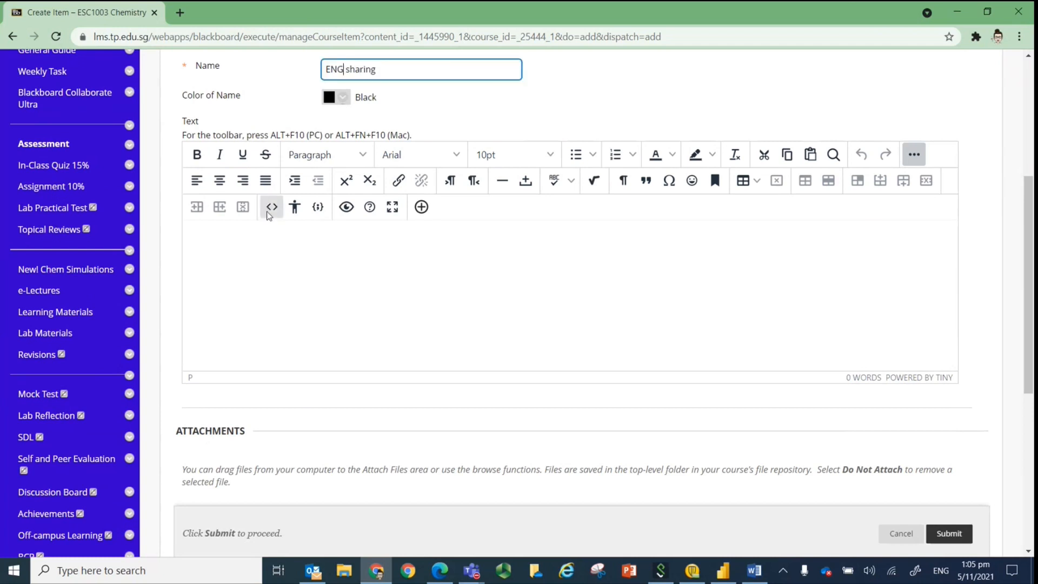
click(273, 214)
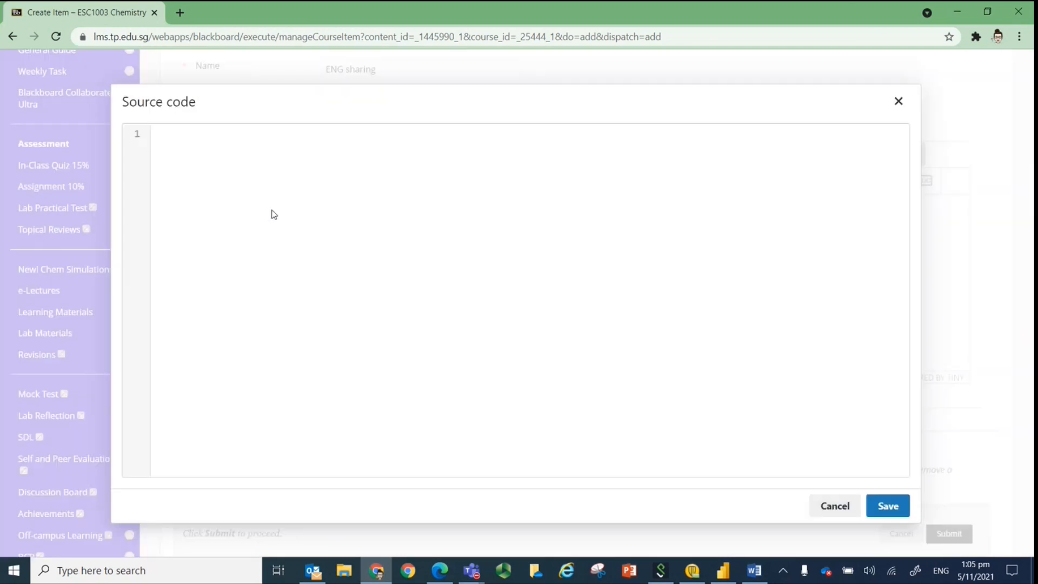
key(ctrl+v)
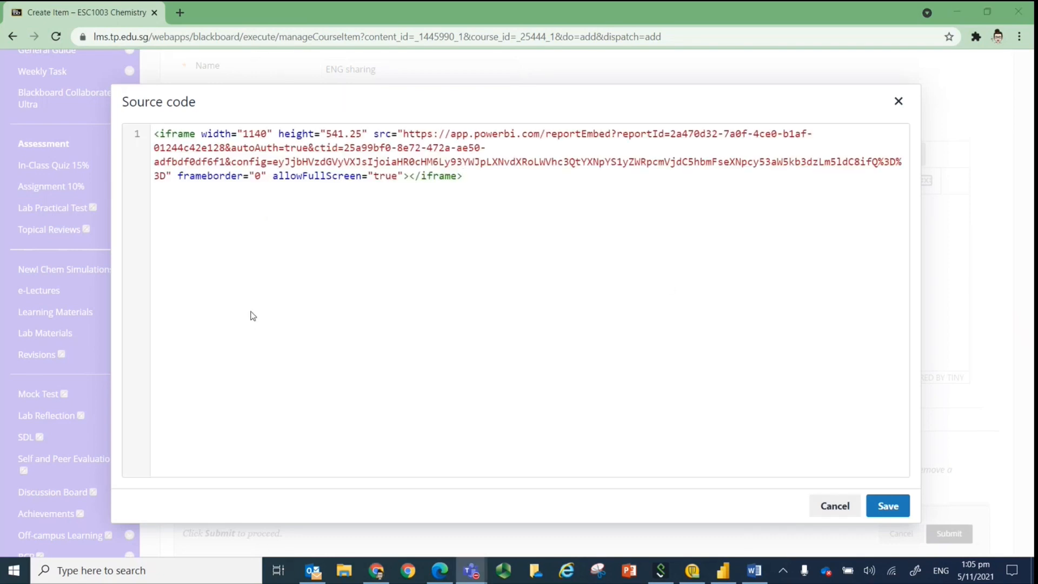
click(887, 506)
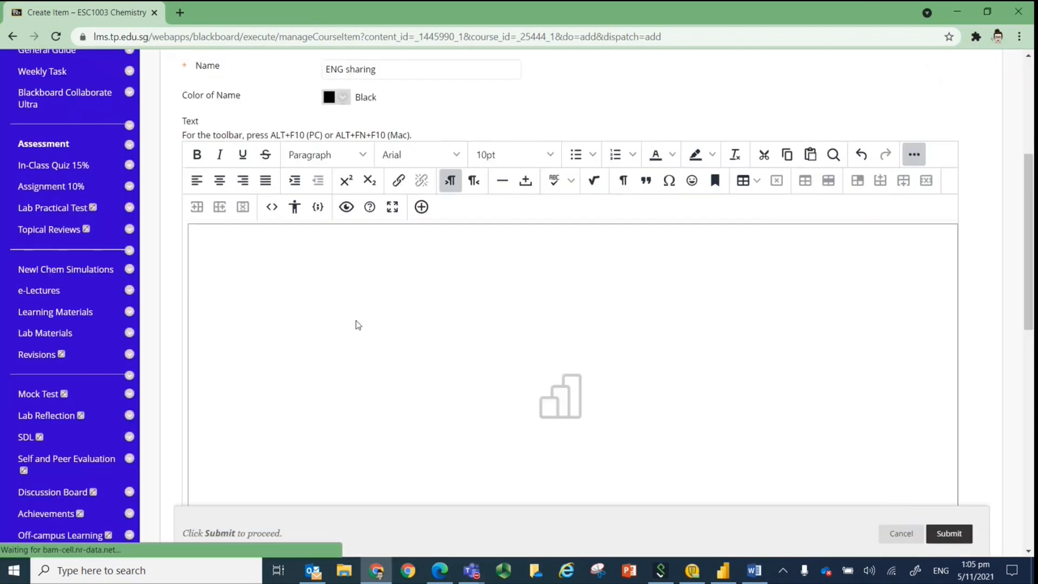
Review the embedded report in the item's text, submit the ENG sharing item, and view it on the ENG page.
mouse_move(1028, 238)
mouse_down()
mouse_move(1028, 342)
mouse_move(1028, 244)
mouse_up()
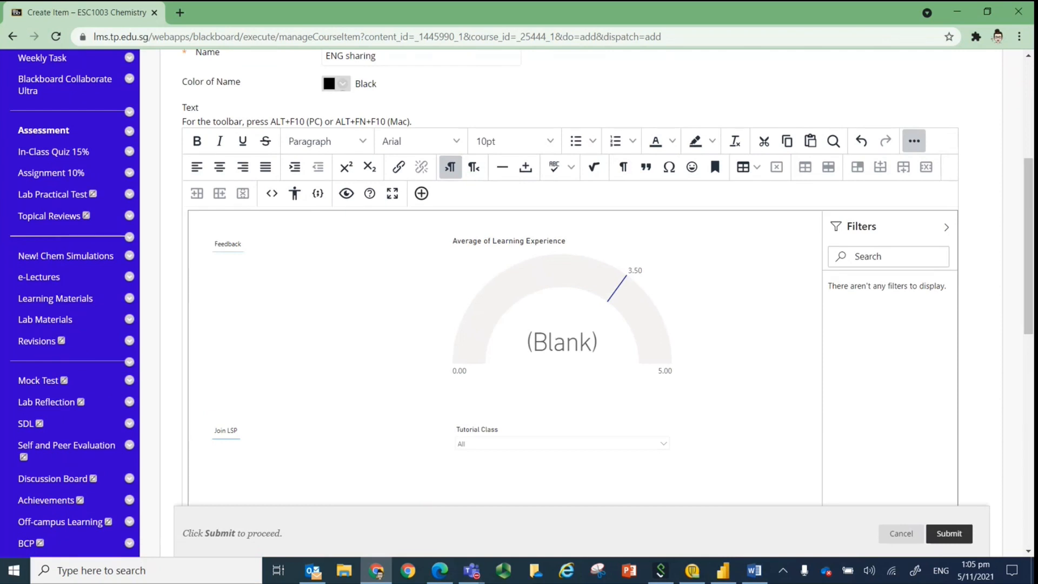
drag(1028, 252, 1028, 382)
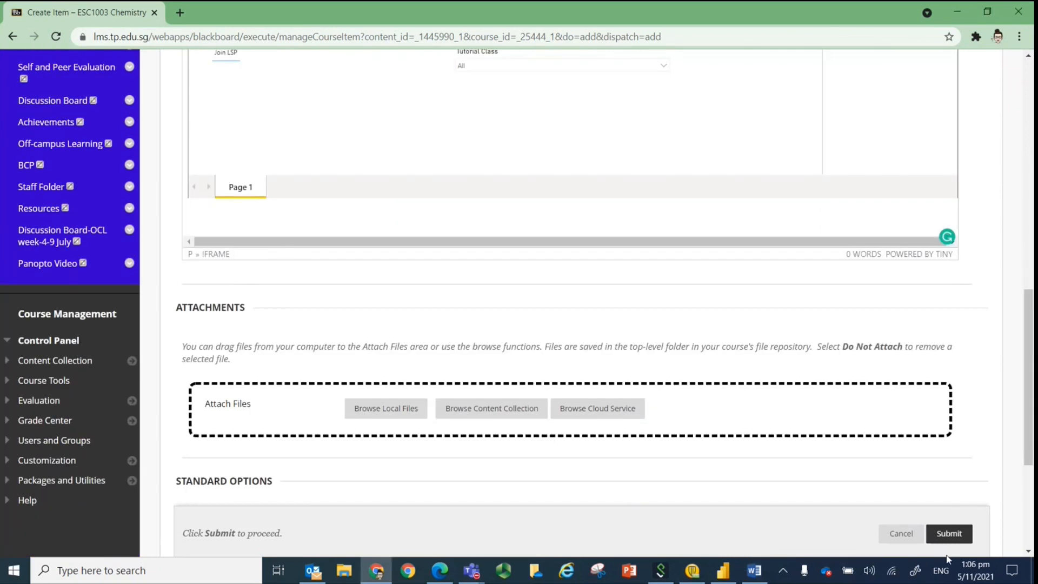
click(948, 534)
scroll(686, 238, down, 2)
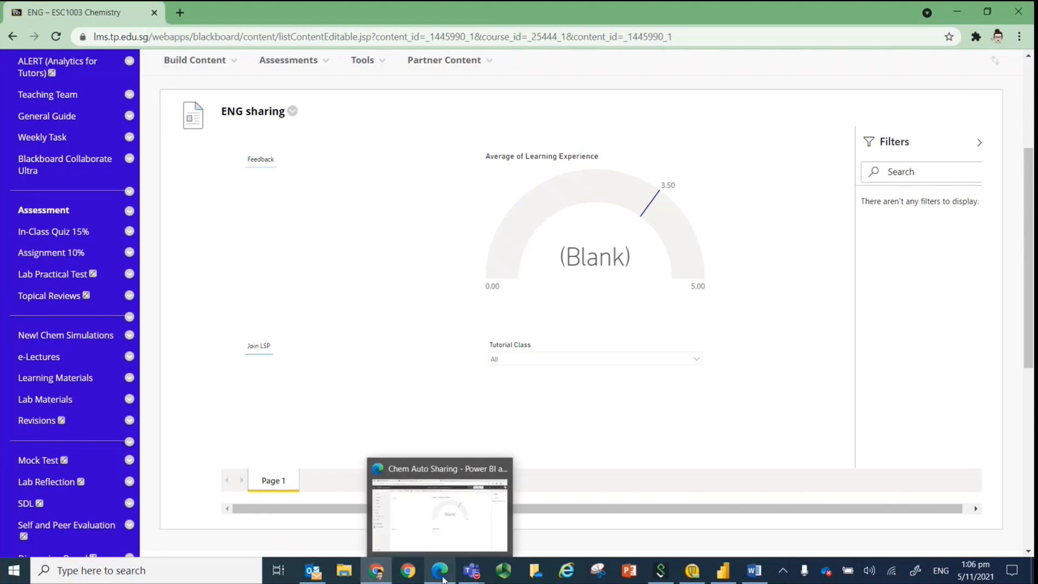
Switch to the Chem Auto Sharing form in Edge, shorten its response URL, and copy the link.
click(439, 568)
click(113, 9)
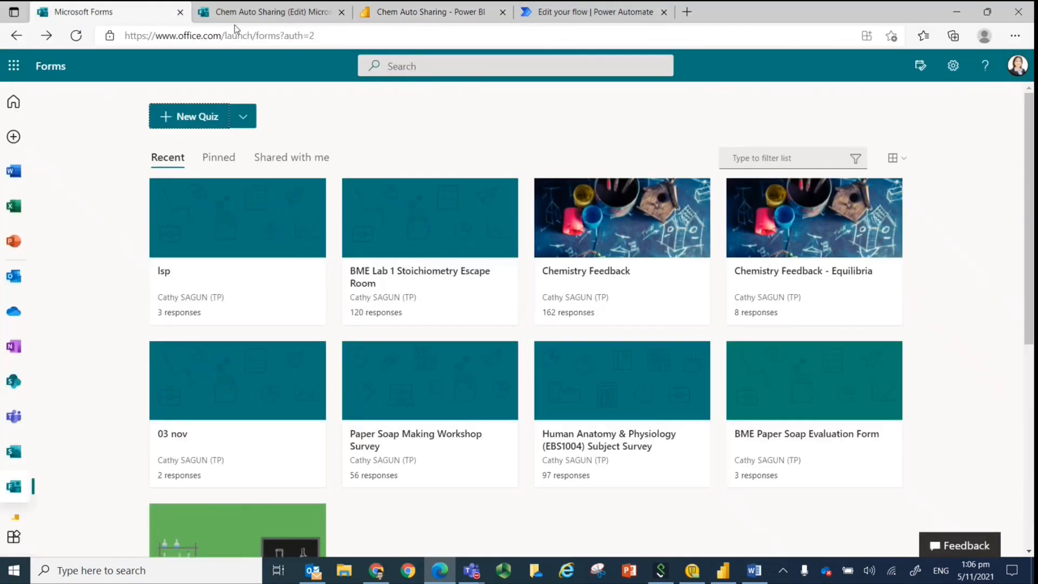
click(243, 8)
click(845, 375)
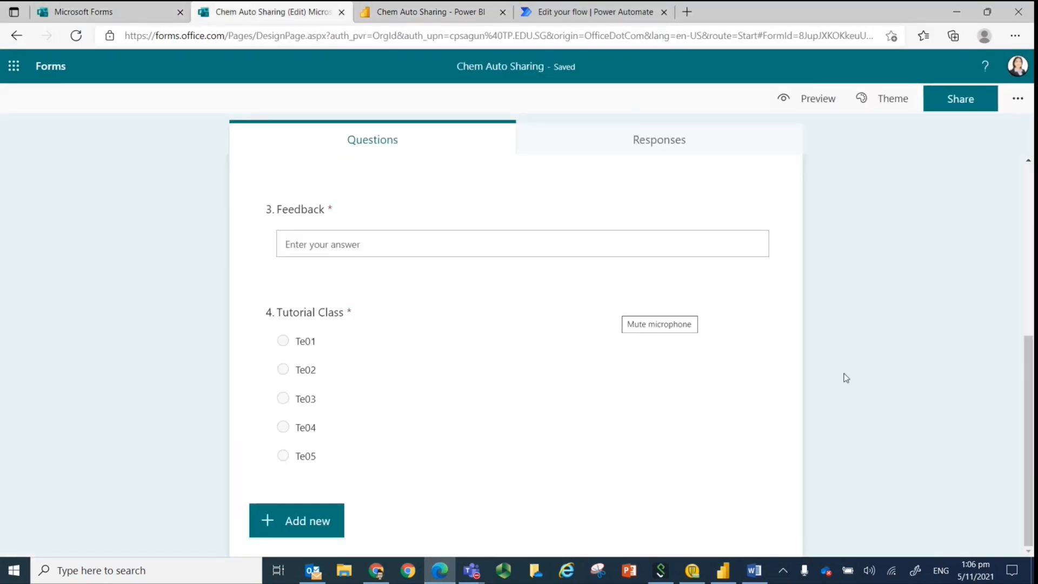
click(935, 111)
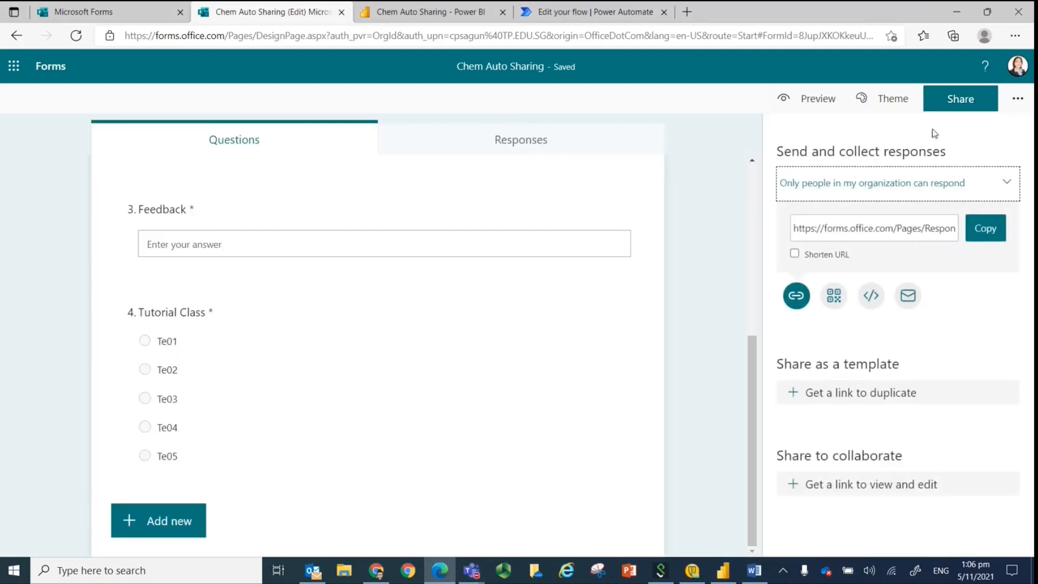
click(794, 254)
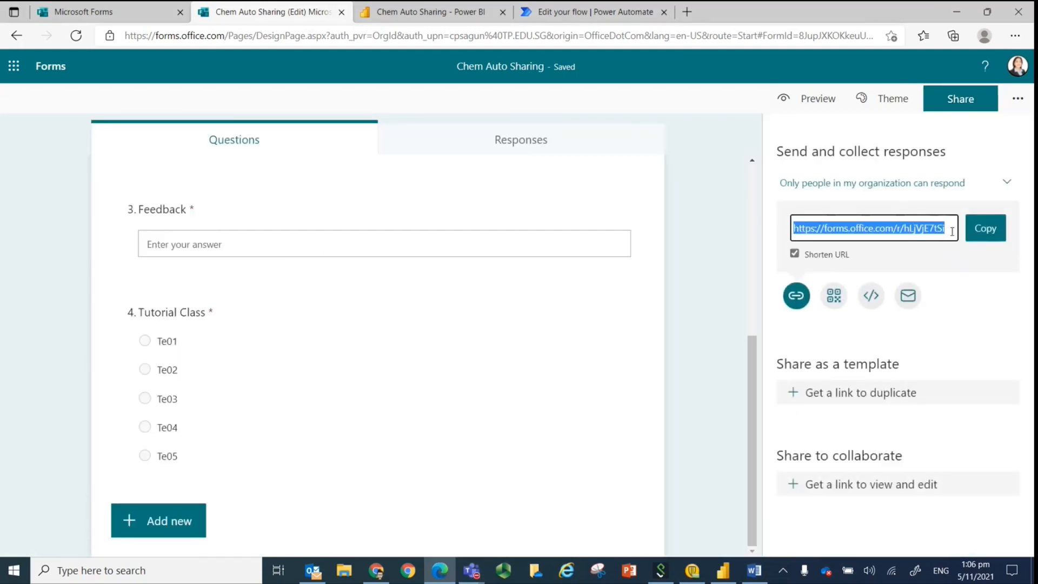
click(985, 229)
Open the copied Chem Auto Sharing response link in a new browser tab.
click(687, 12)
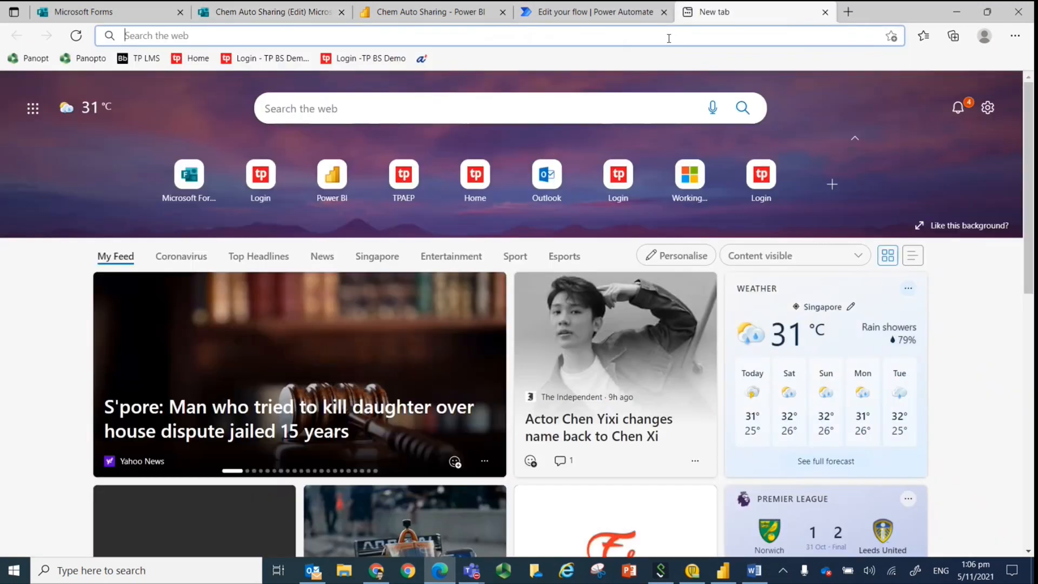
click(668, 37)
key(ctrl+v)
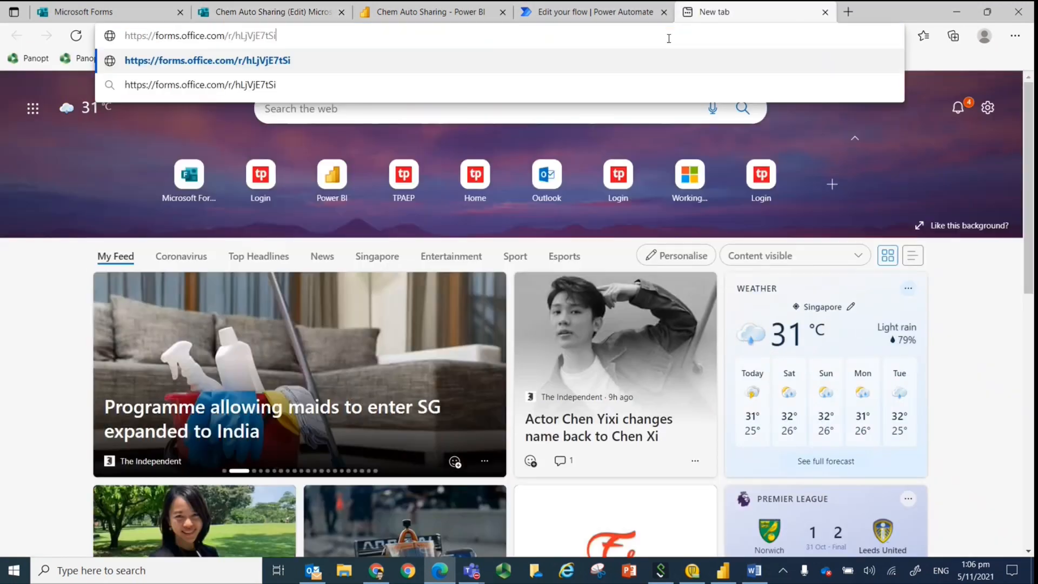
key(Return)
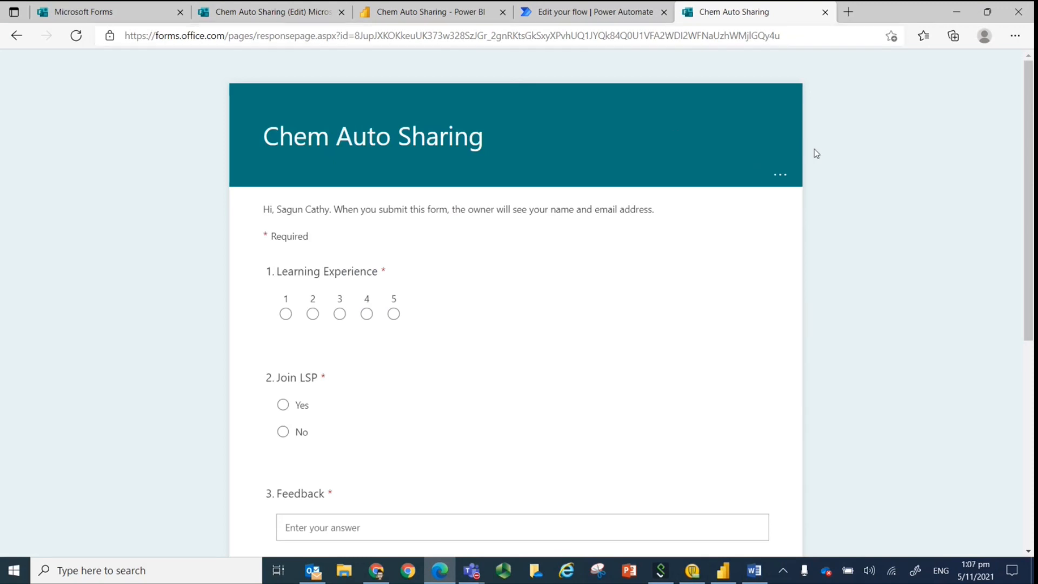
Answer Learning Experience with 3, Join LSP with Yes, and Feedback with "Need help on stoichiometry".
scroll(1017, 151, down, 3)
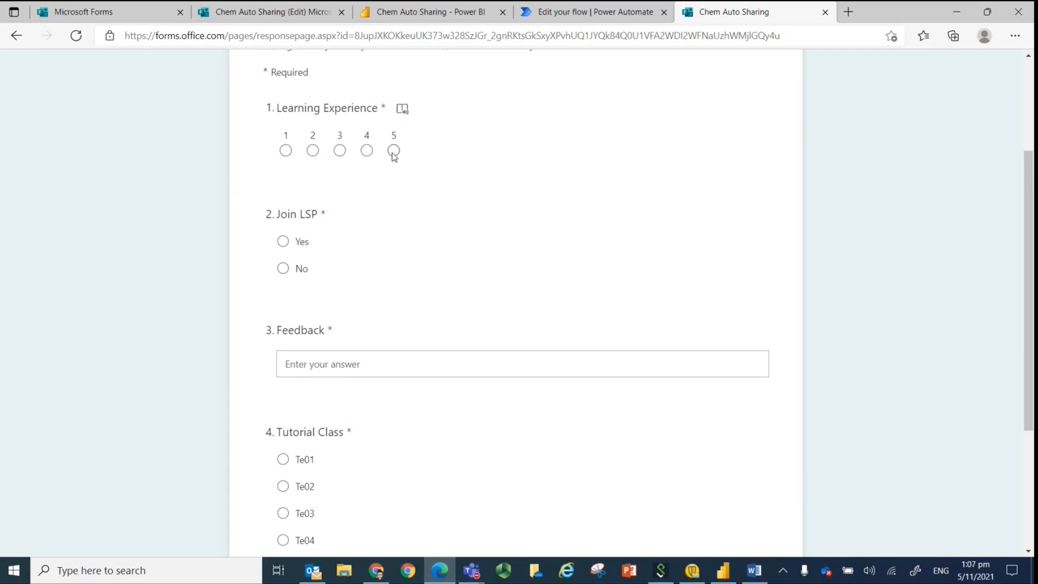
click(339, 152)
scroll(581, 197, down, 1)
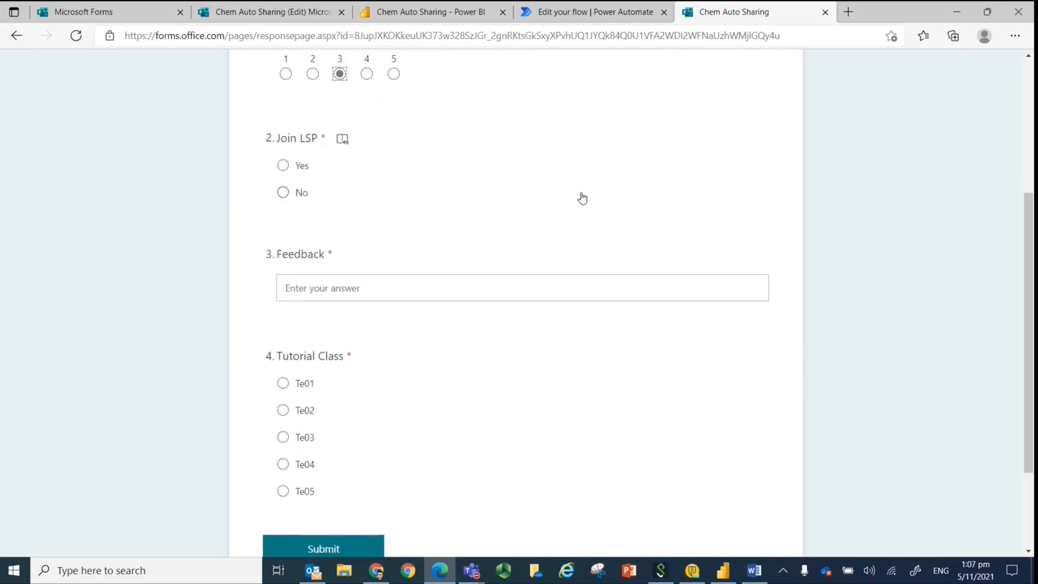
click(282, 166)
click(433, 278)
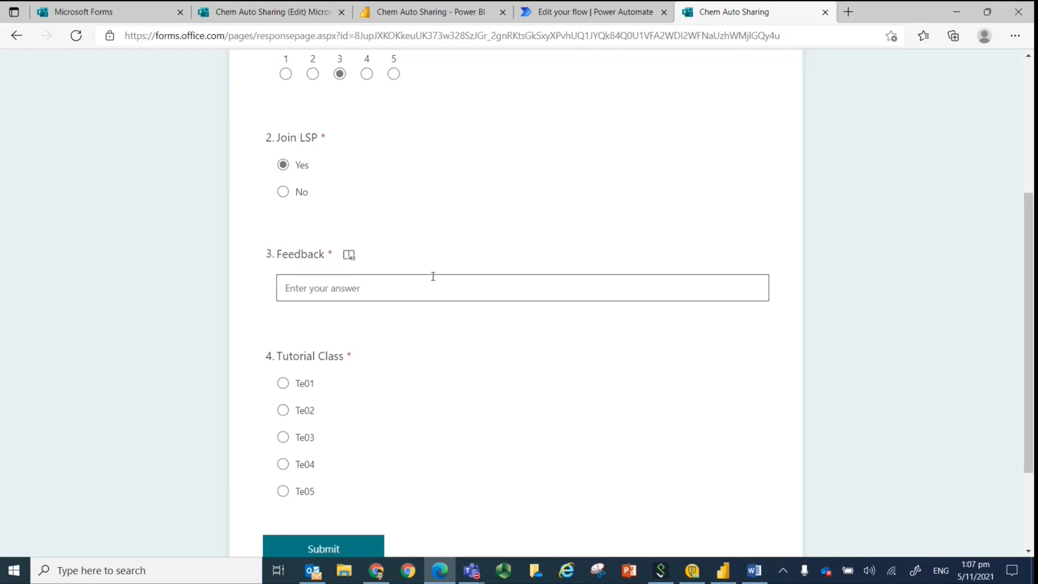
key(ctrl+v)
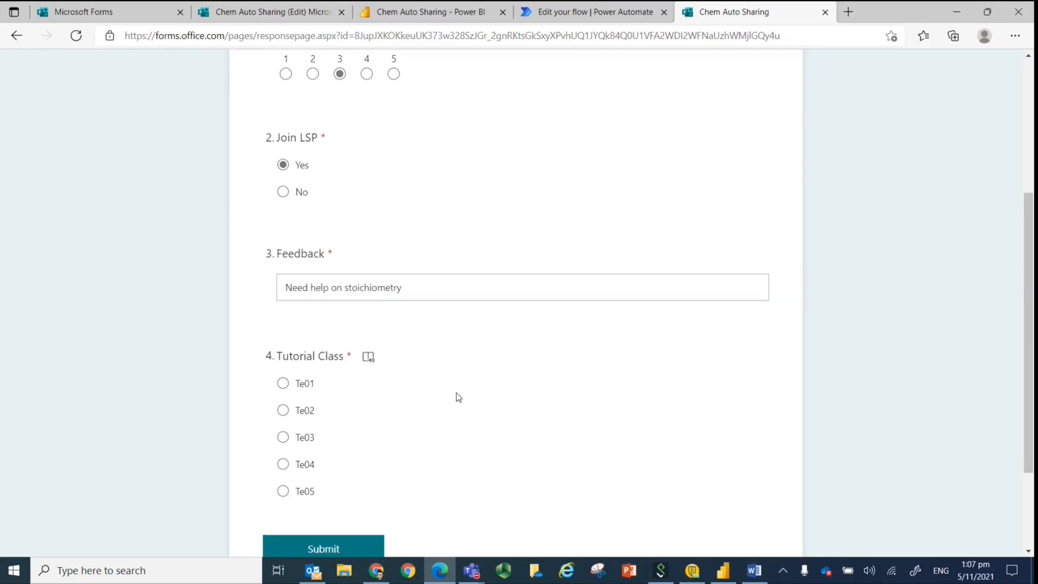
Choose Te03 as the Tutorial Class and submit the form response.
scroll(455, 397, down, 2)
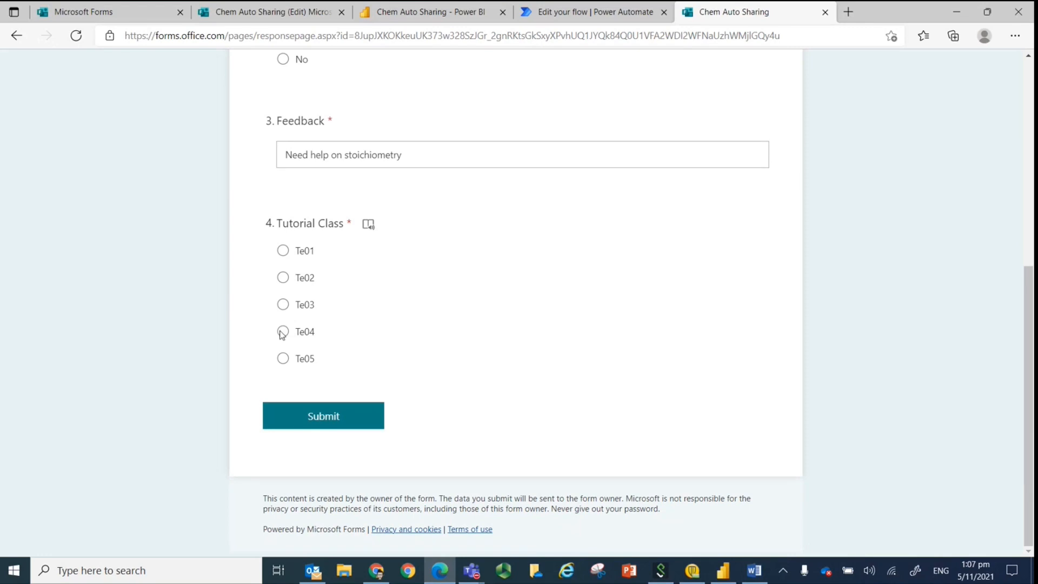
click(282, 306)
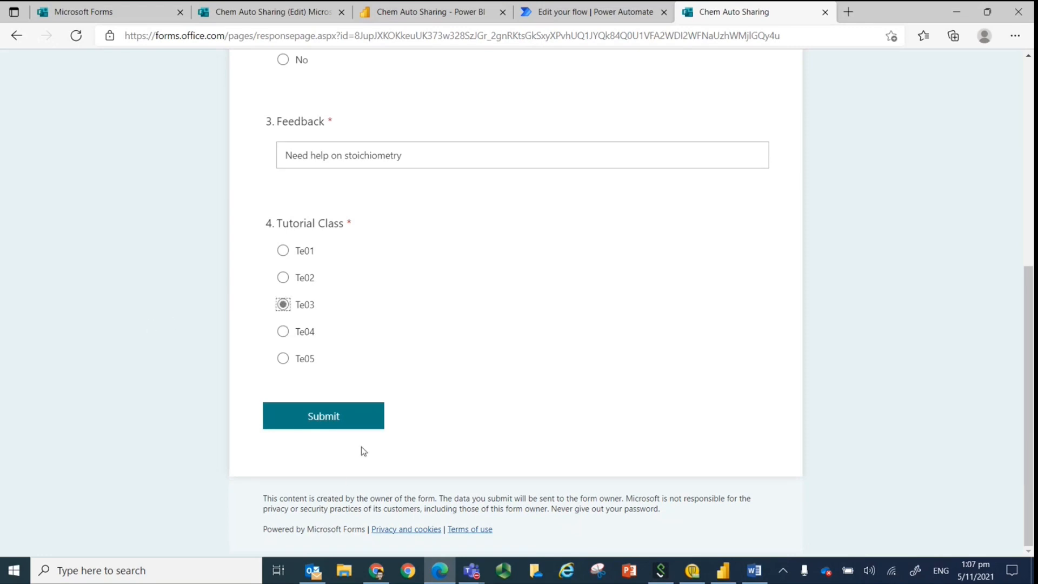
click(332, 424)
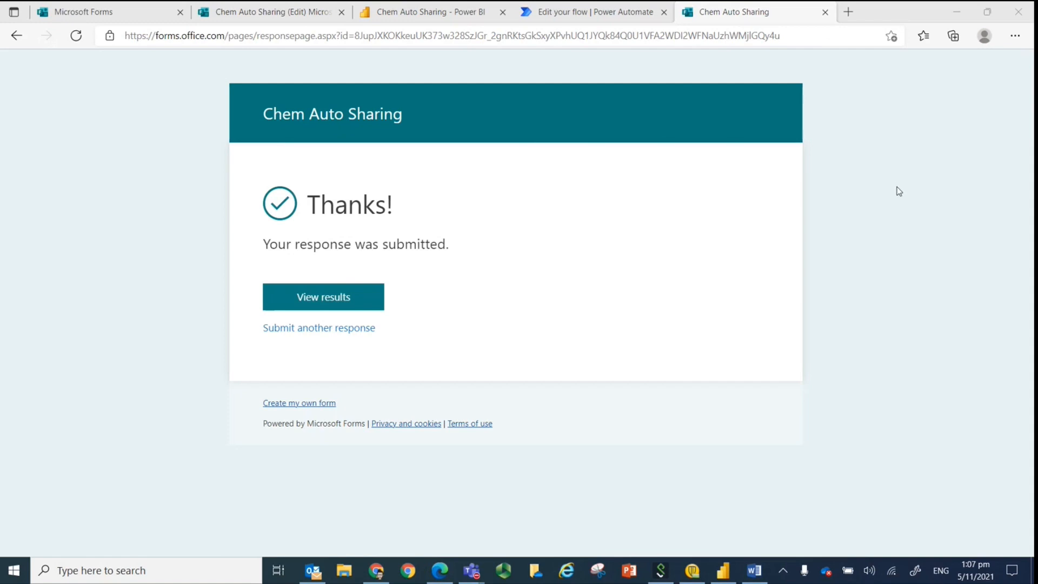
Return to the Chem Auto Sharing report in the Power BI service and reload it to check for the submitted response.
click(407, 16)
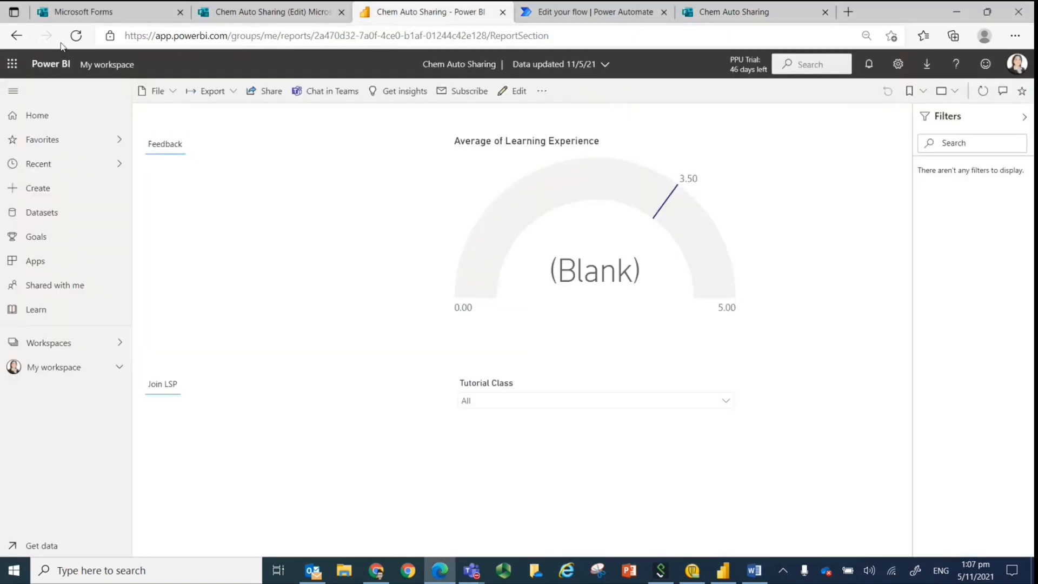
click(77, 37)
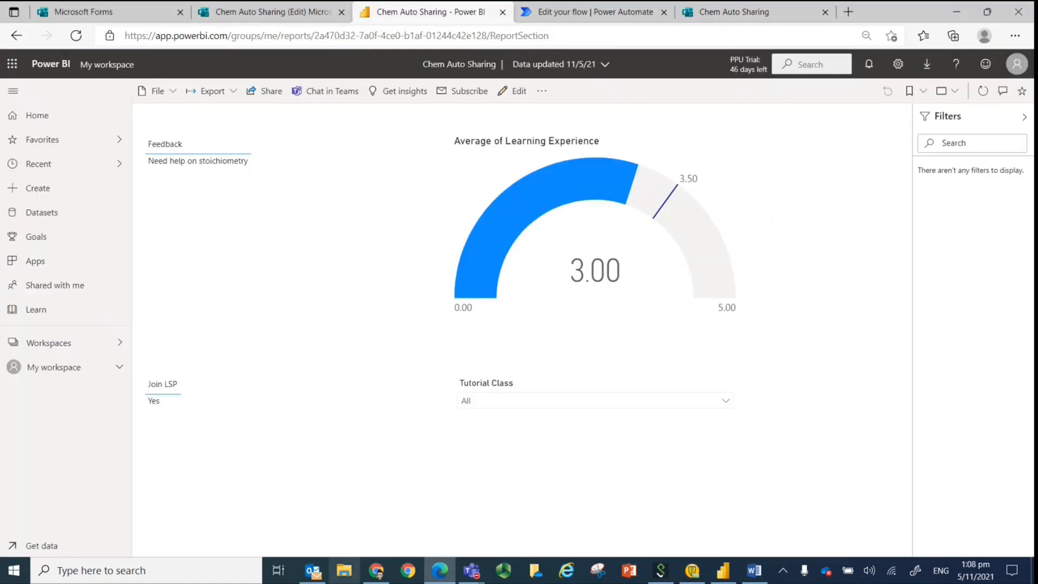
Switch to the ESC1003 Chemistry Blackboard page in Chrome and reload it to check the embedded report.
click(379, 574)
click(56, 39)
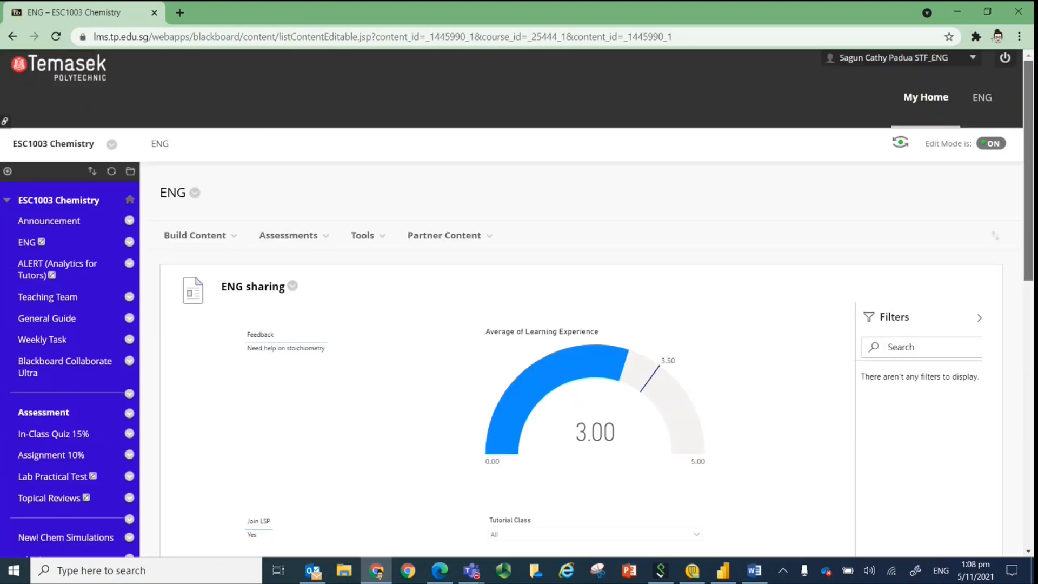
scroll(581, 324, down, 1)
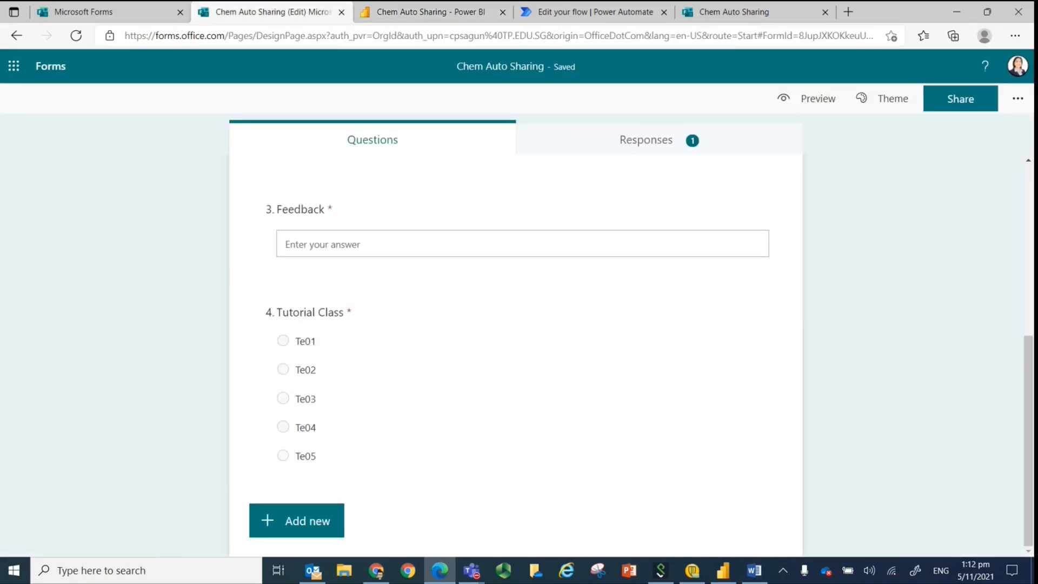
Return to Power Automate and start building a new automated cloud flow.
scroll(346, 346, up, 5)
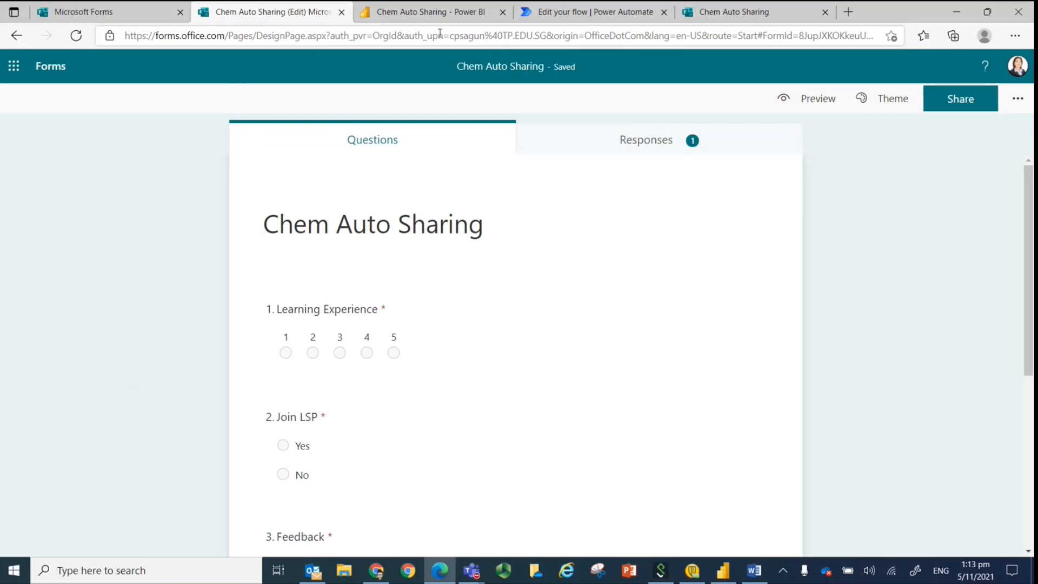
click(553, 8)
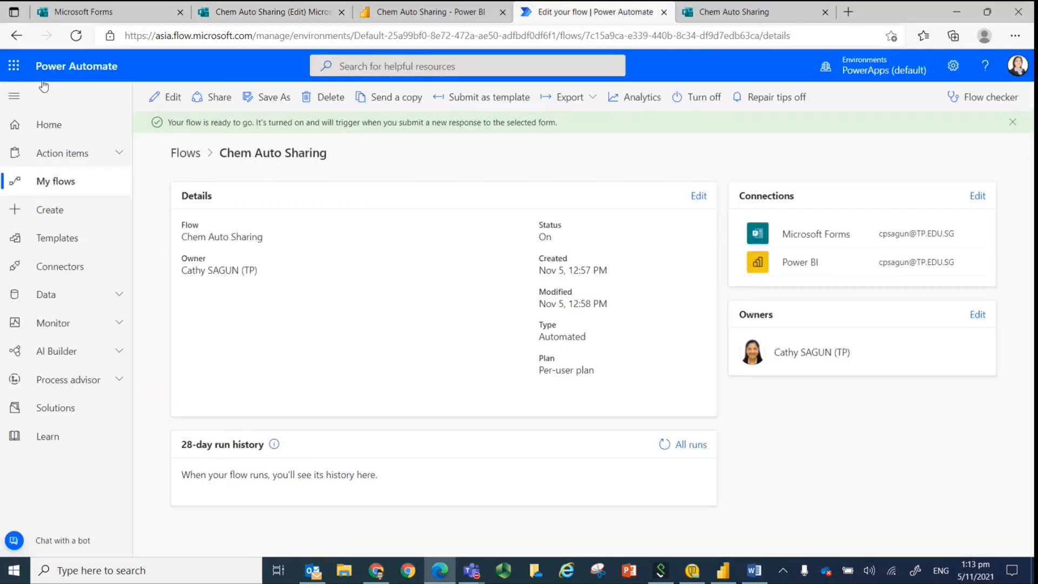
click(44, 129)
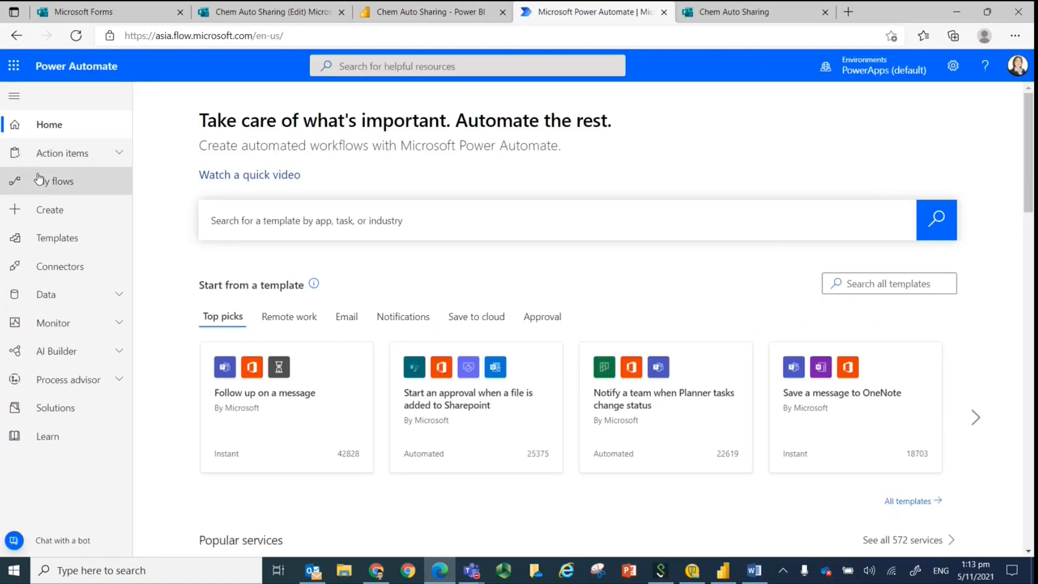
click(45, 214)
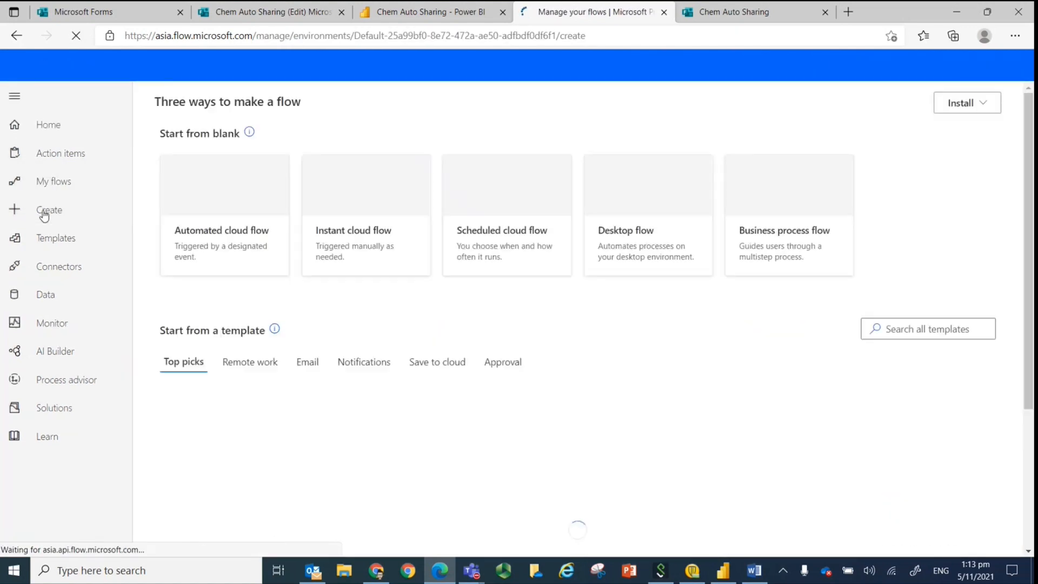
click(217, 223)
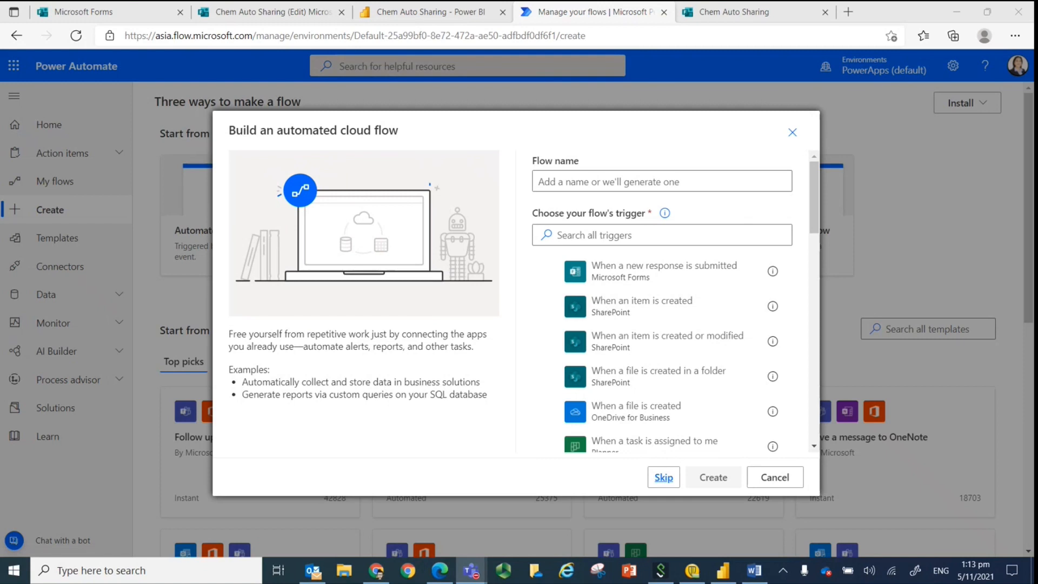
Name the new flow "Chem Auto MS Teams Link".
click(607, 182)
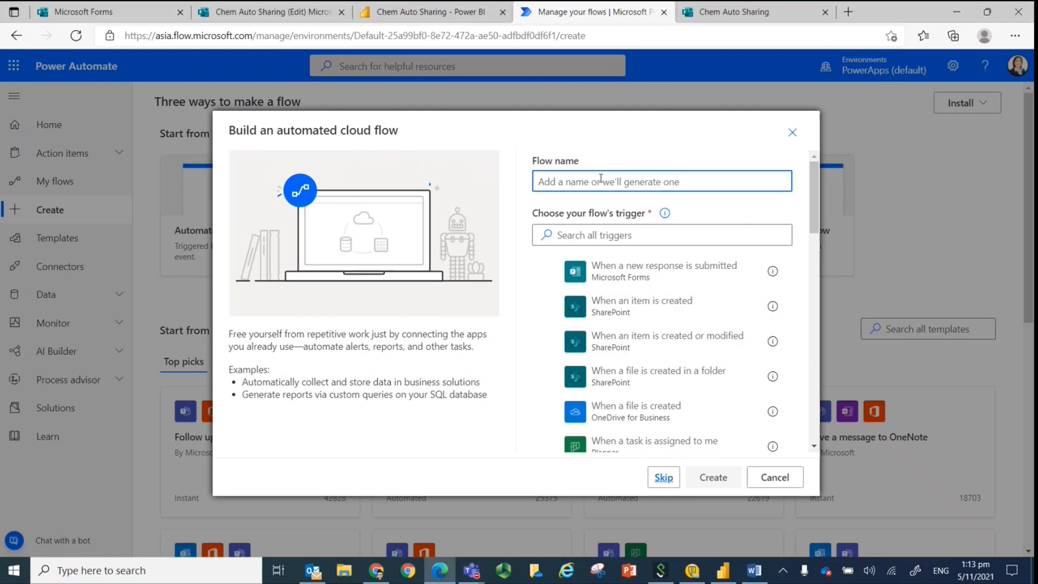
text(Chem A)
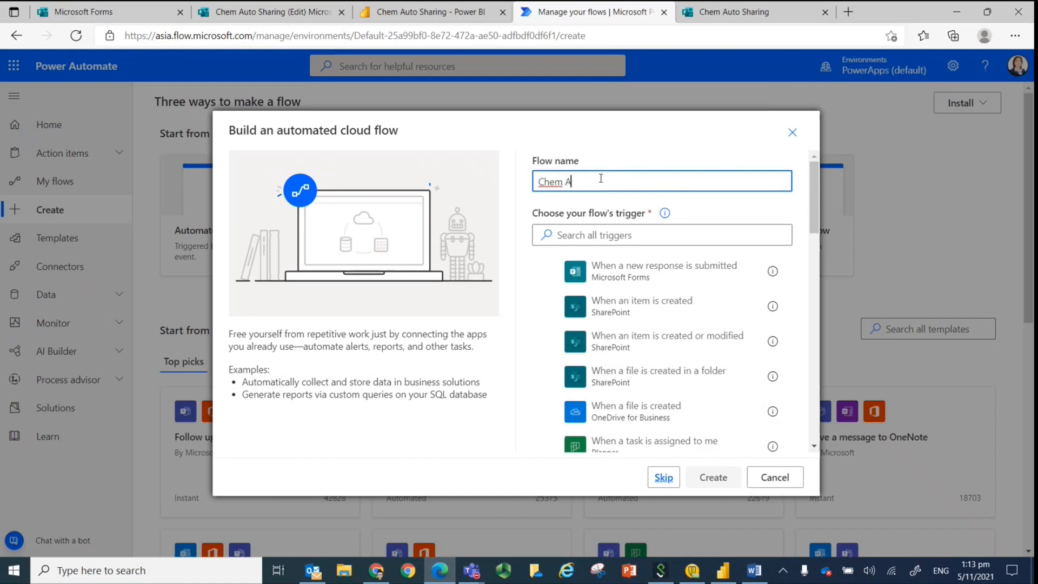
text(uto Sharing)
key(BackSpace)
key(BackSpace)
key(BackSpace)
key(BackSpace)
key(BackSpace)
text(MS Teams Link)
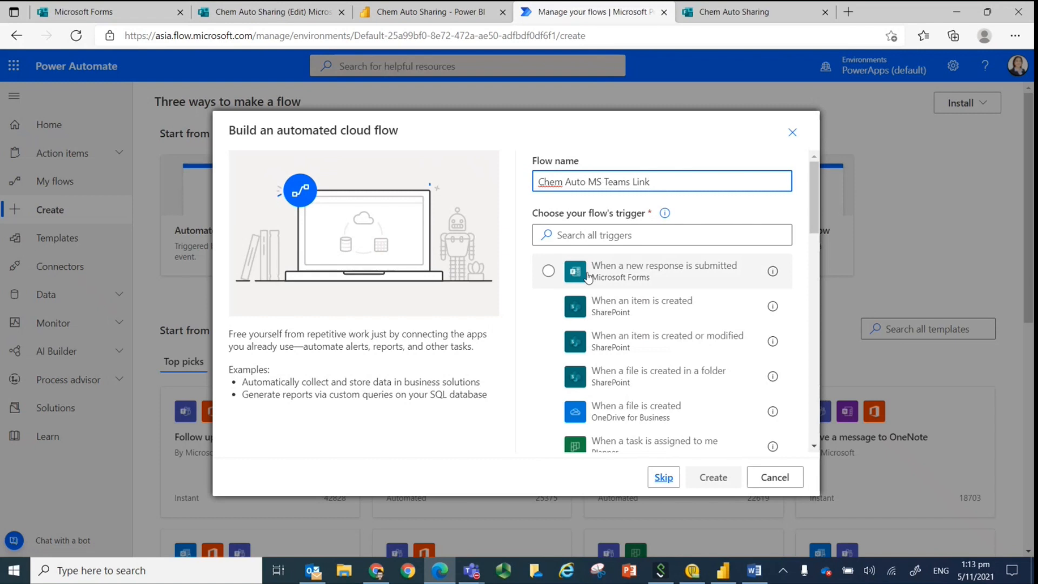
Create the flow with the Microsoft Forms trigger "When a new response is submitted" and set its form to Chem Auto Sharing.
click(549, 271)
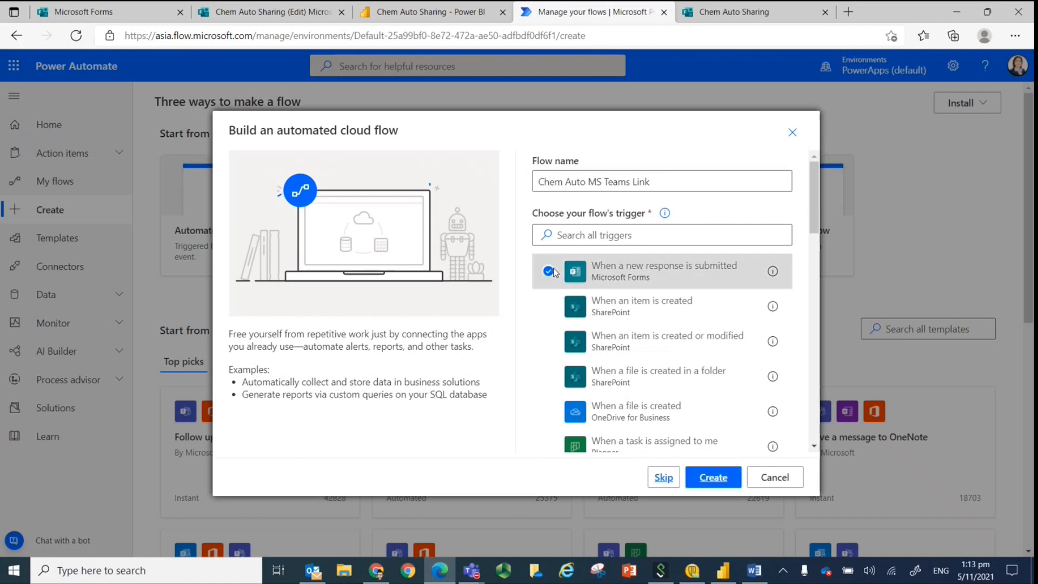
click(697, 478)
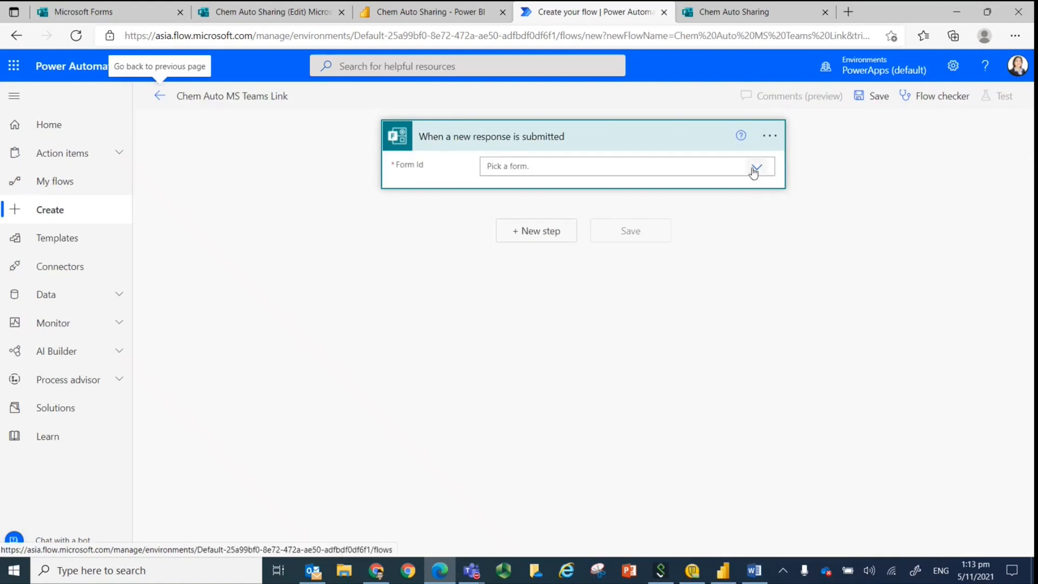
click(756, 168)
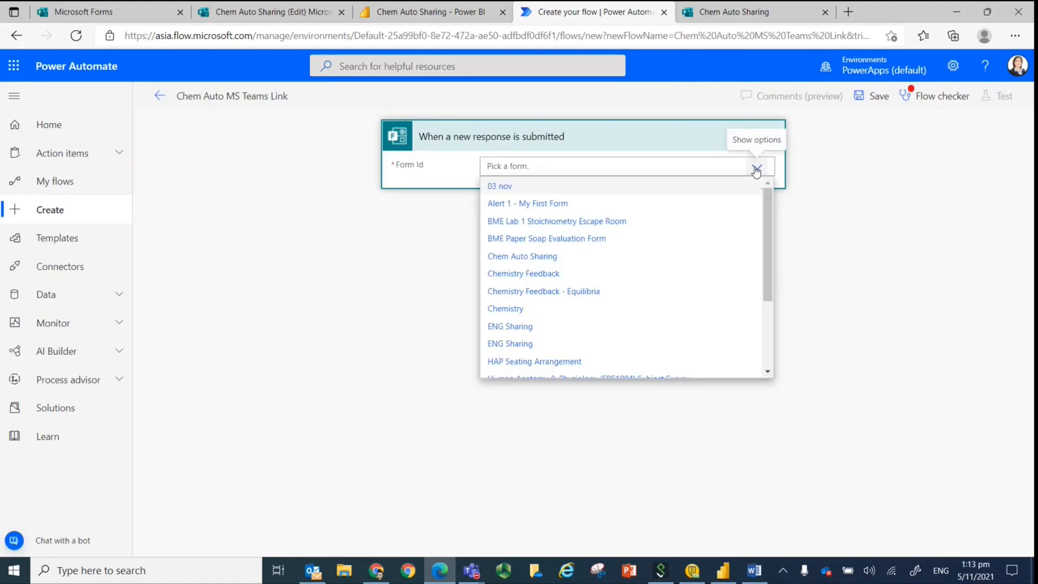
click(522, 257)
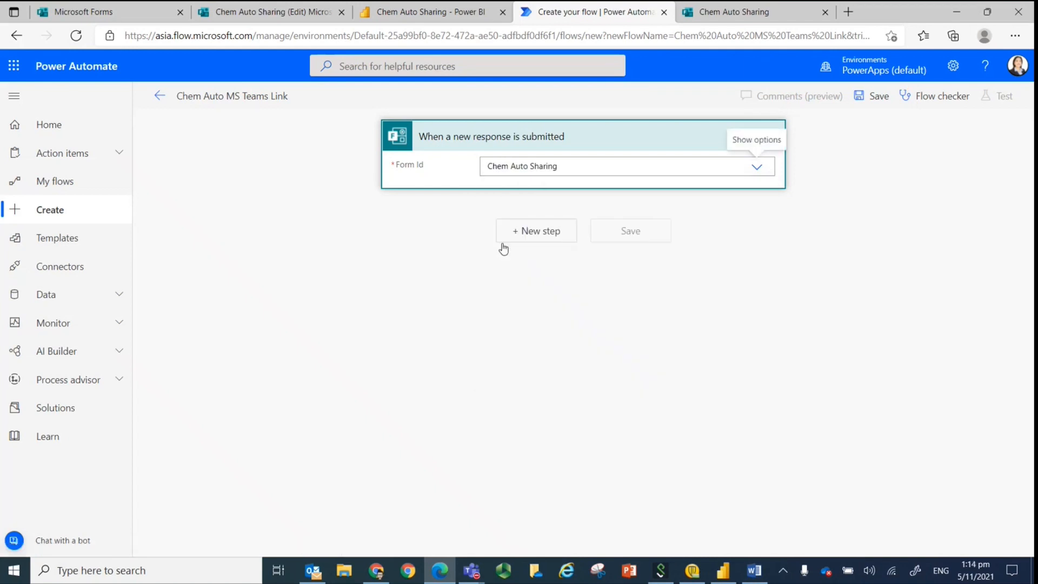
Add the Microsoft Forms "Get response details" action for Chem Auto Sharing, using the trigger's Response Id as its Response Id.
click(551, 239)
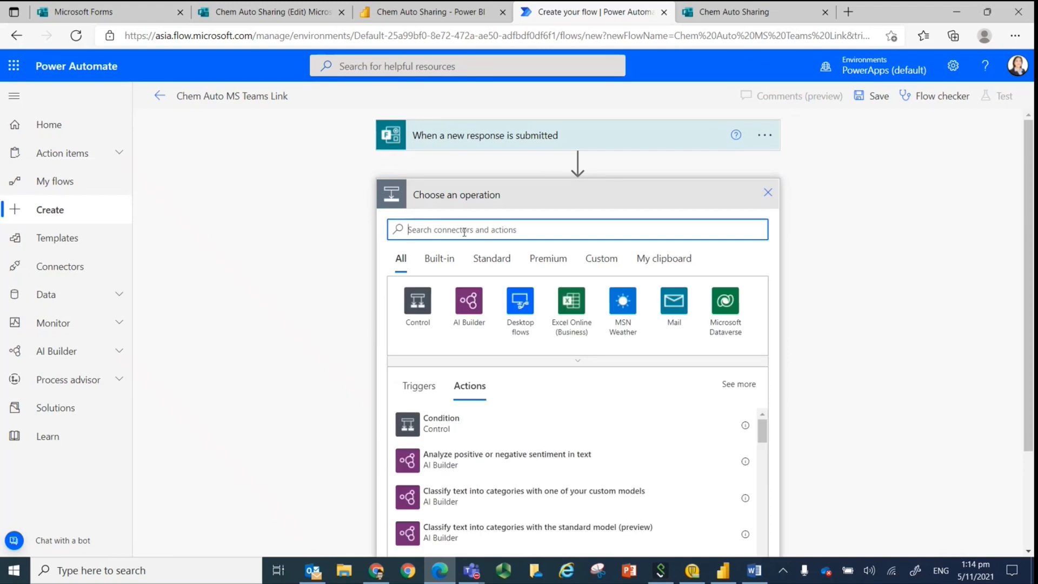
text(form)
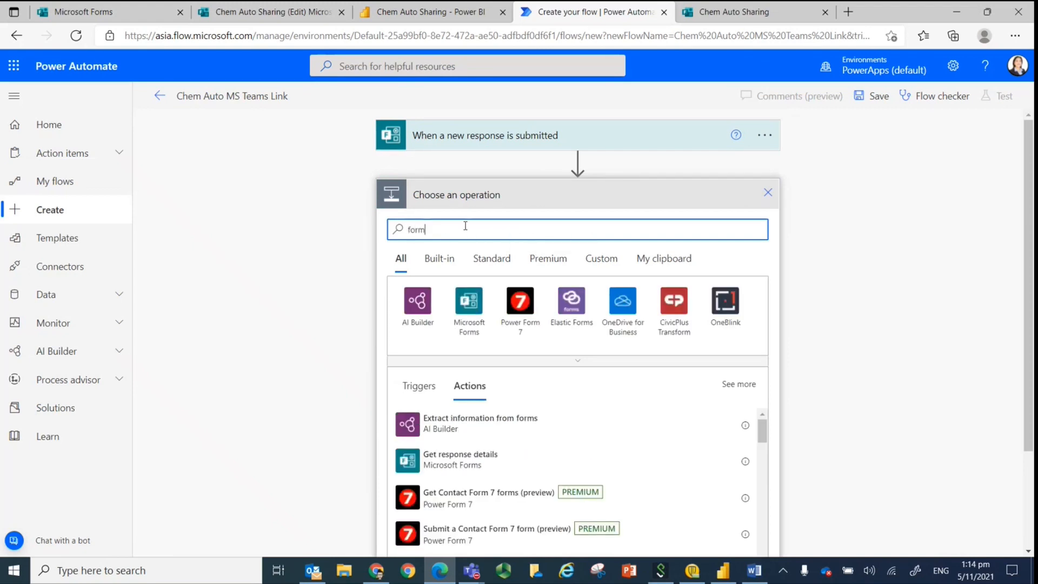
click(412, 456)
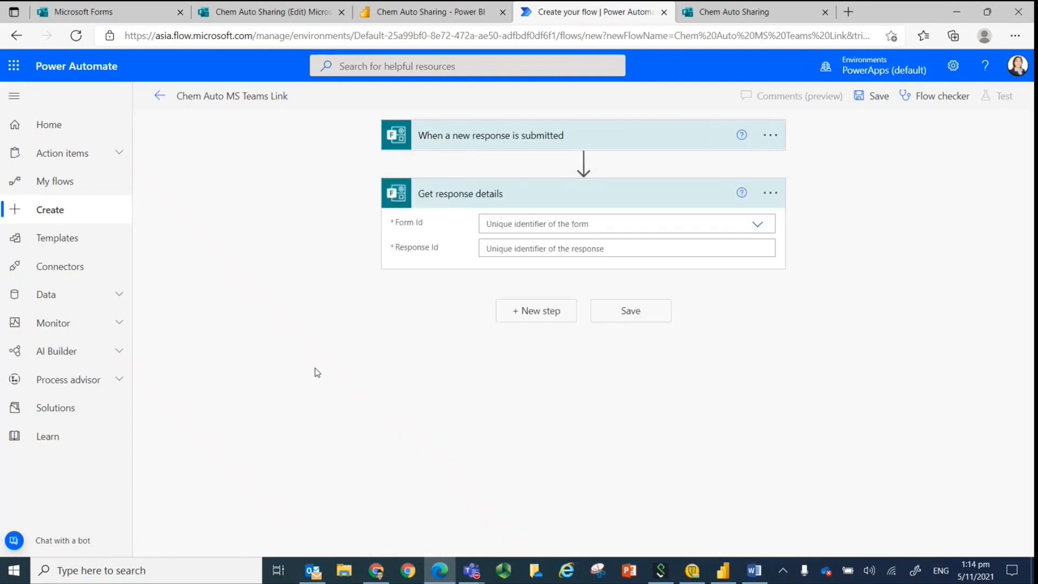
click(757, 223)
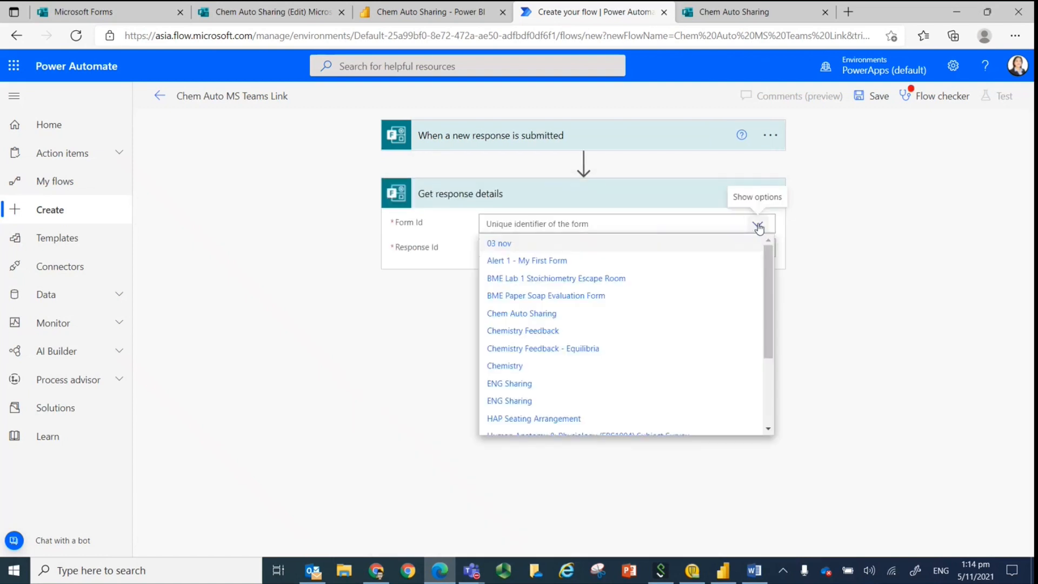
click(541, 319)
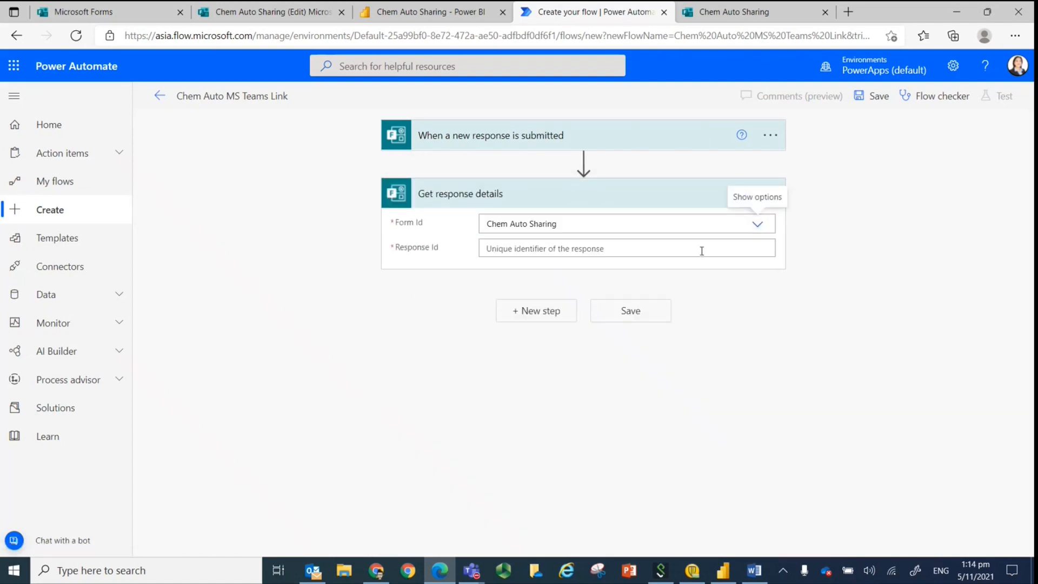
click(701, 251)
click(826, 416)
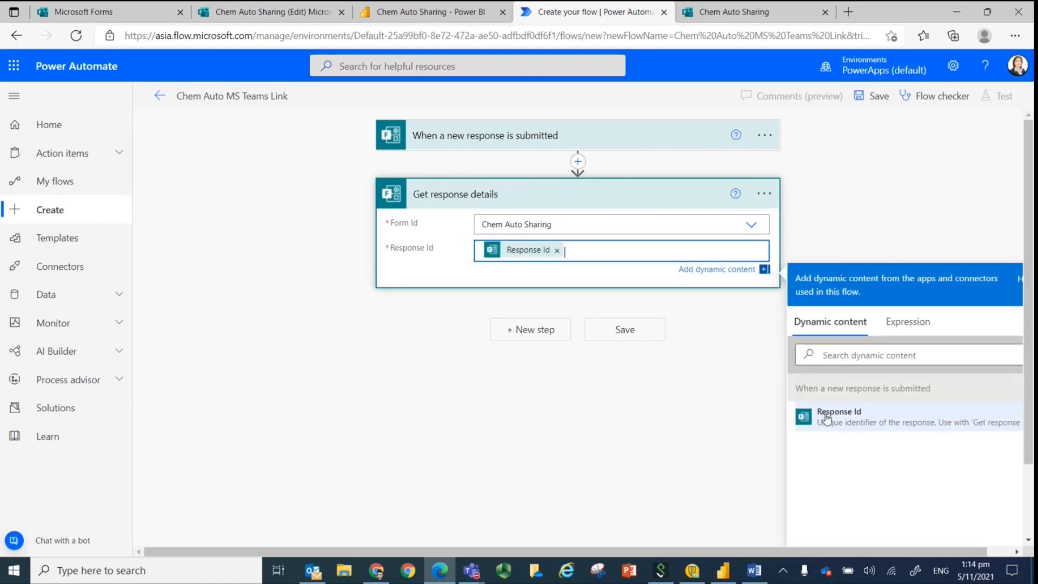
click(720, 344)
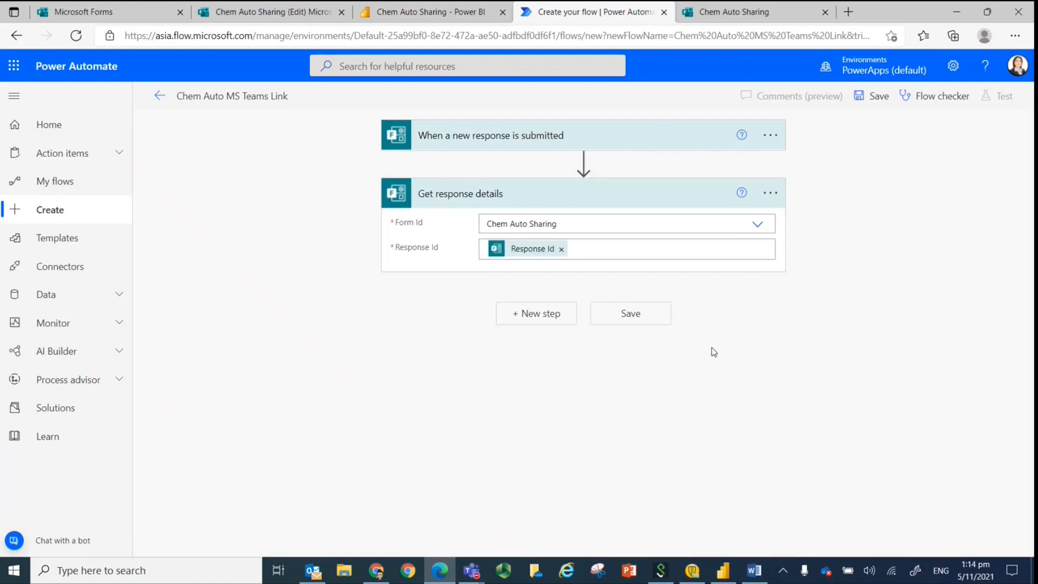
Add a Condition after the response details and use the Join LSP answer as its first value.
click(515, 316)
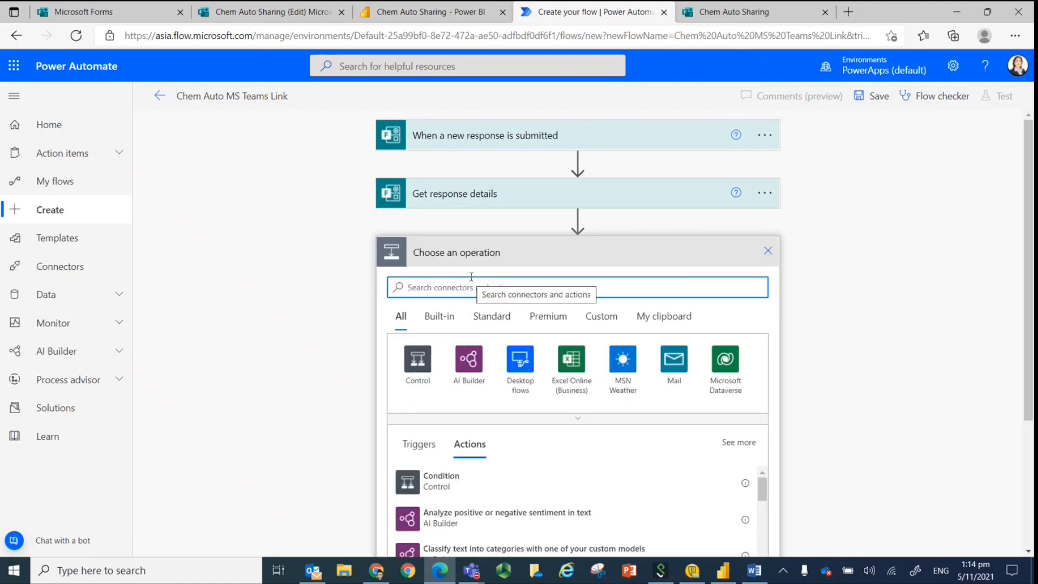
click(440, 482)
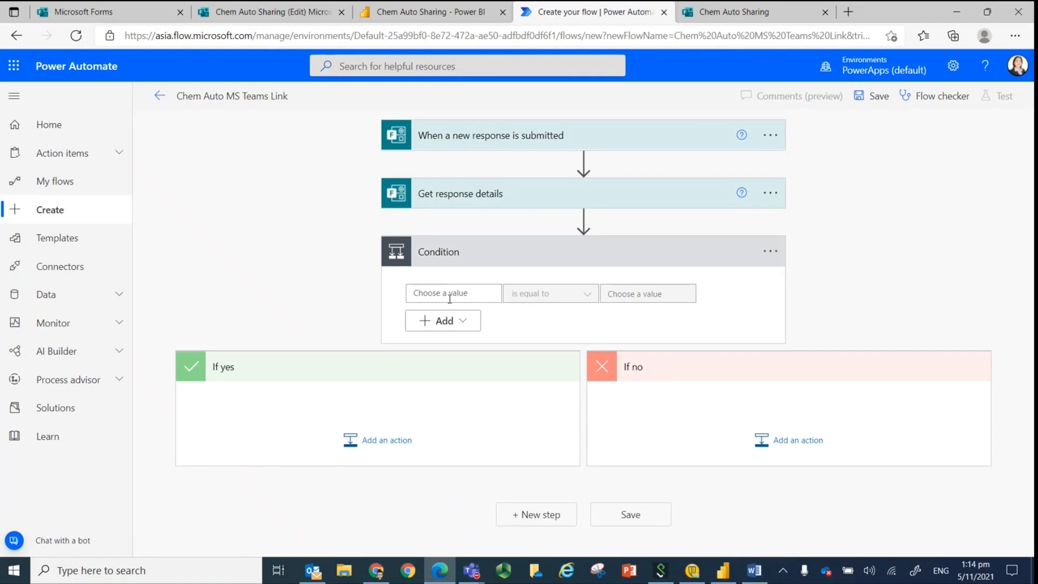
click(482, 292)
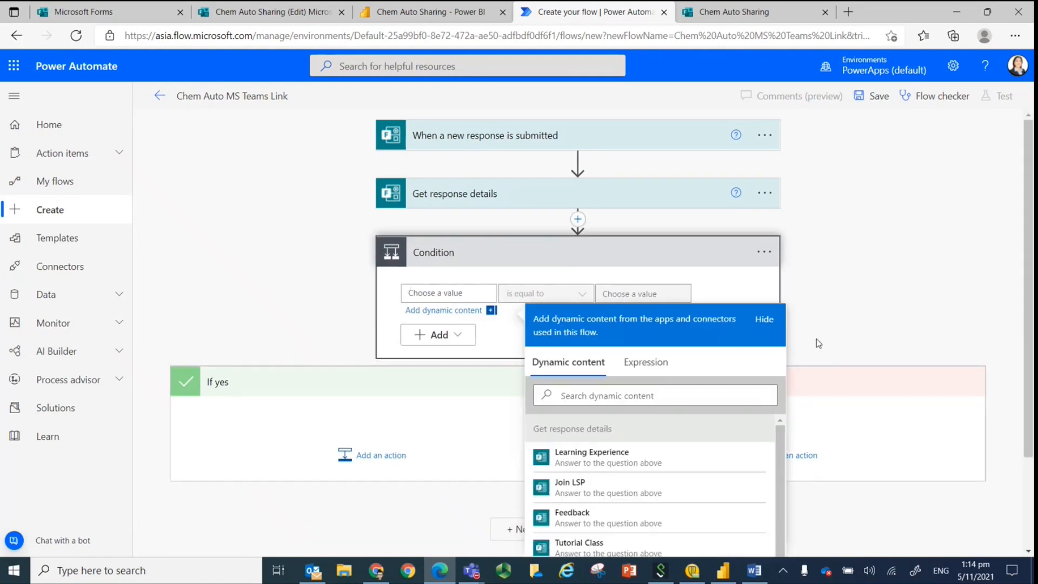
click(578, 486)
click(520, 311)
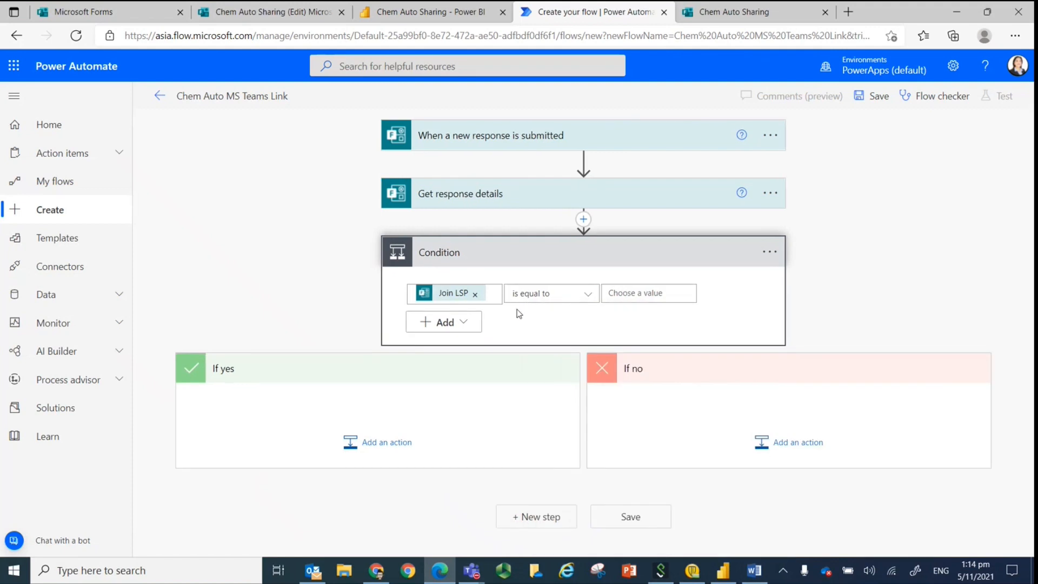
Copy the "Yes" option text from the form's Join LSP question and paste it as the condition's comparison value.
click(613, 300)
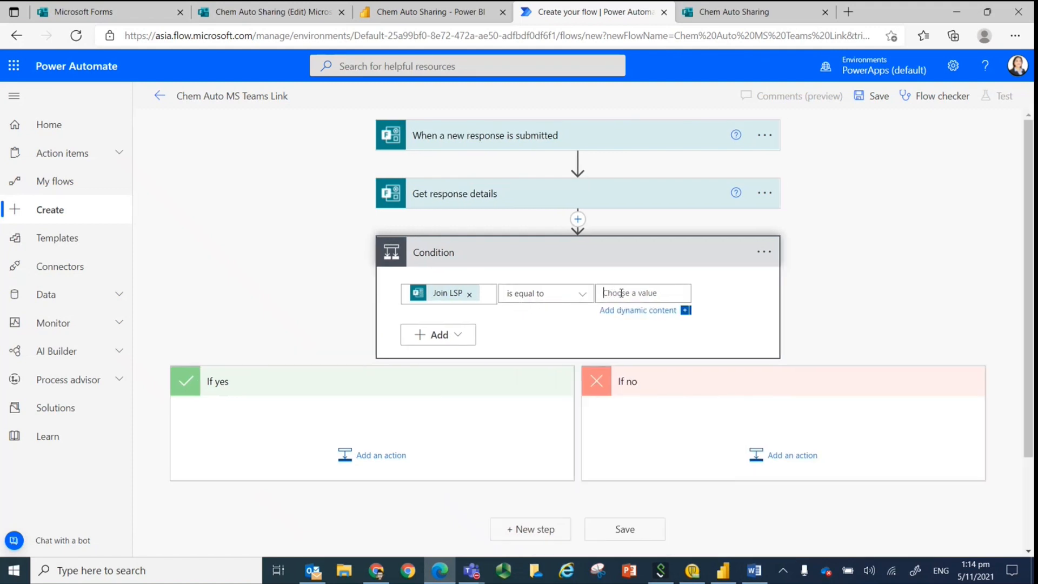
click(271, 12)
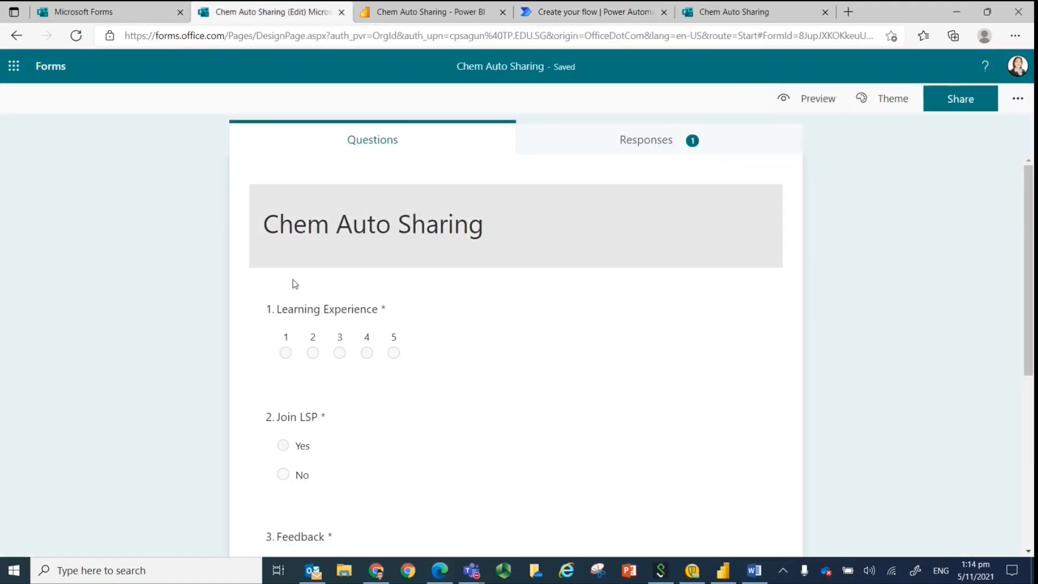
double_click(301, 446)
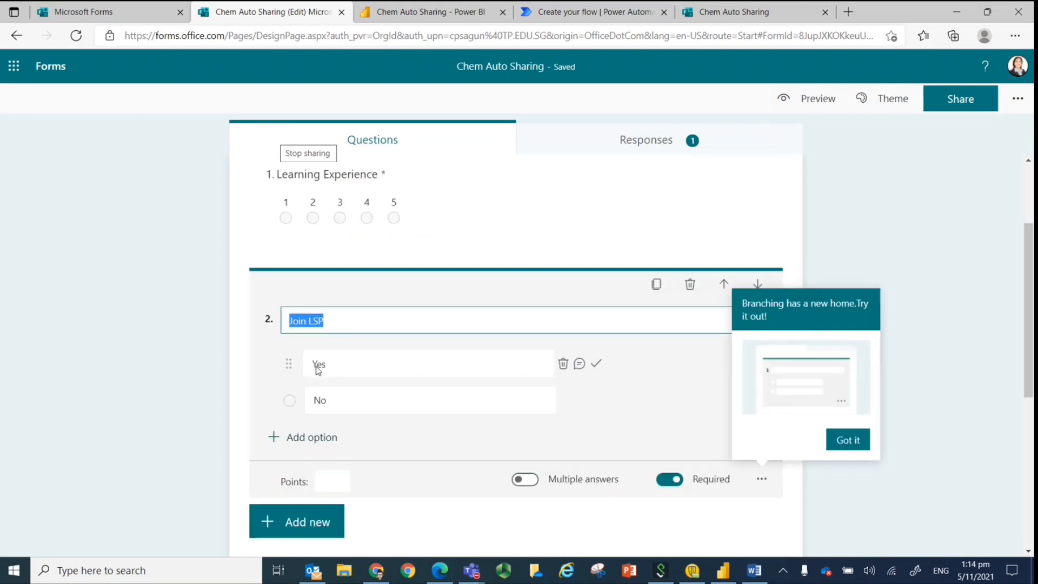
drag(330, 363, 305, 364)
right_click(318, 364)
click(352, 269)
click(595, 12)
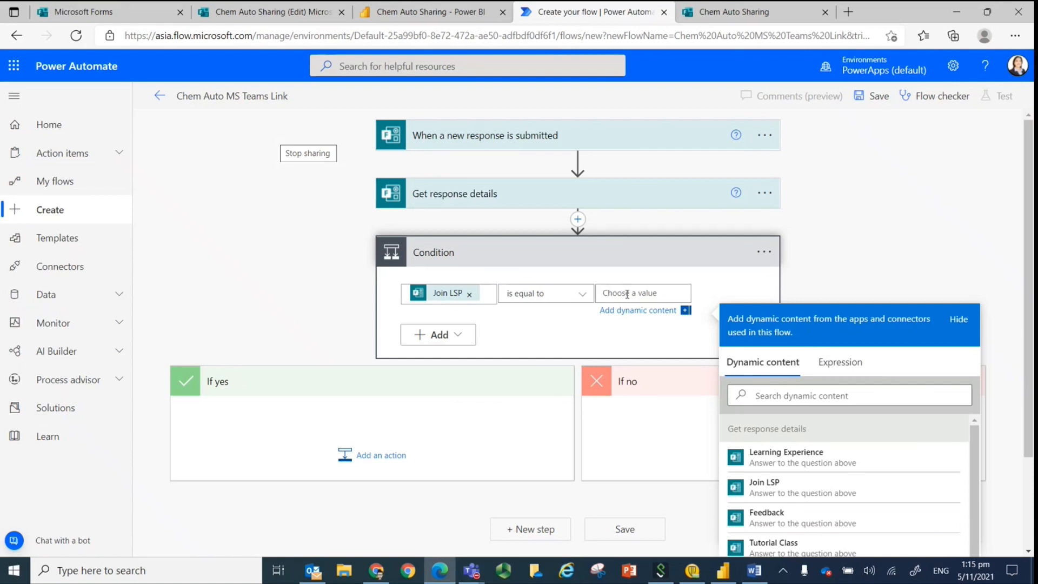
key(ctrl+v)
click(267, 255)
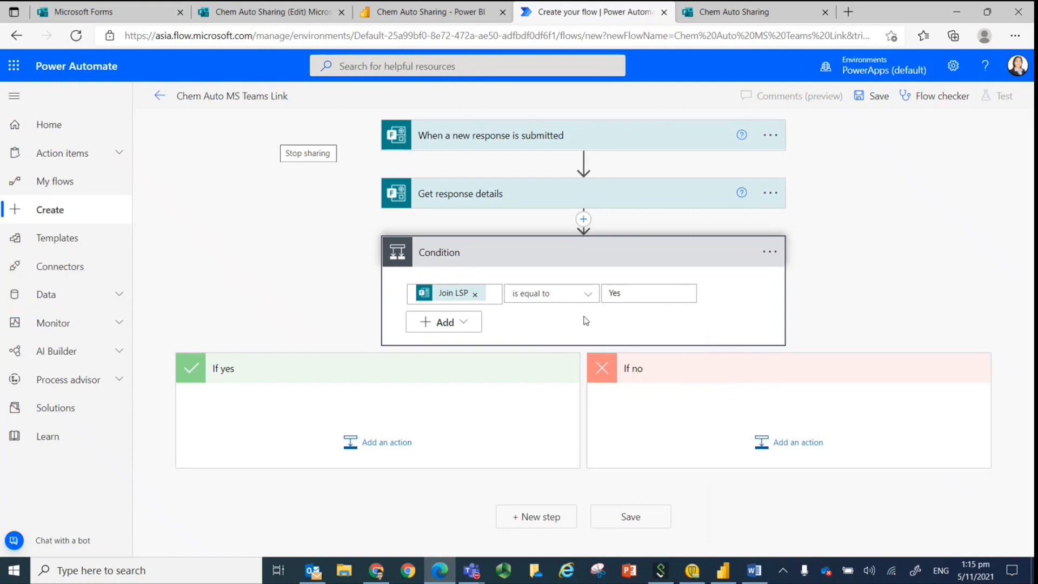
Add the Mail action "Send an email notification (V3)" to the condition's If yes branch.
click(355, 446)
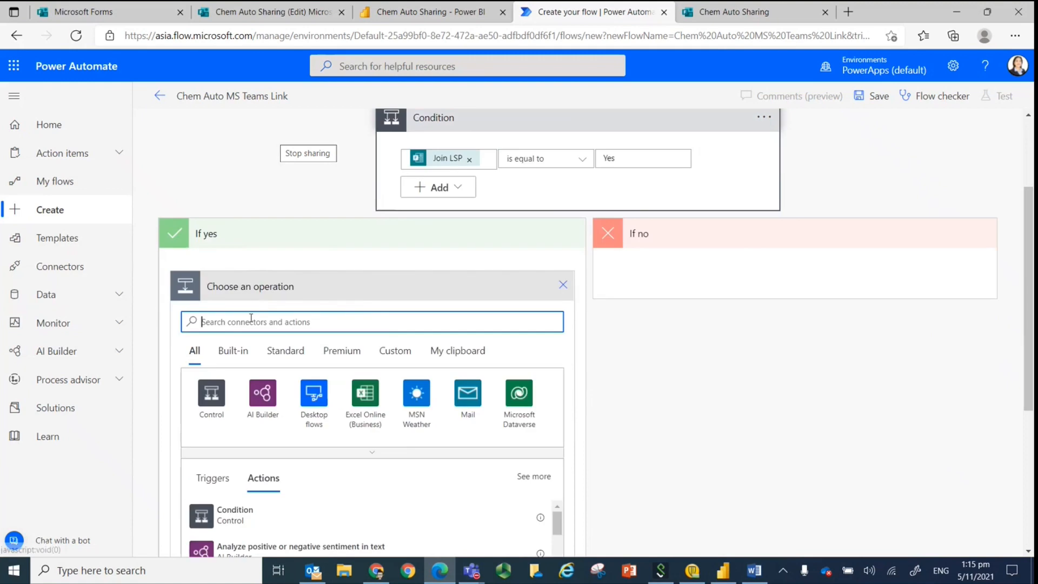
text(mail)
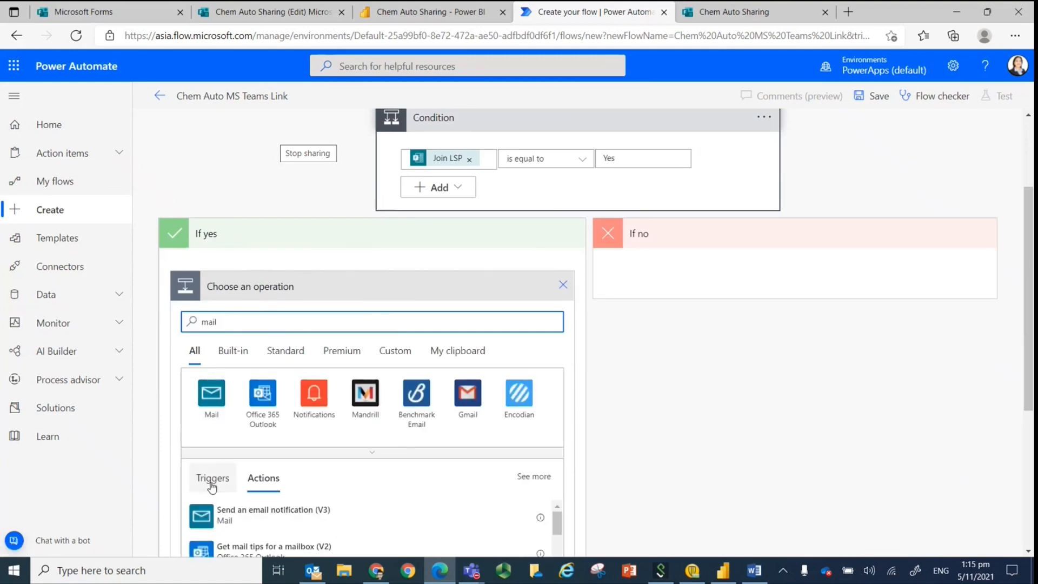
scroll(212, 486, down, 3)
click(224, 387)
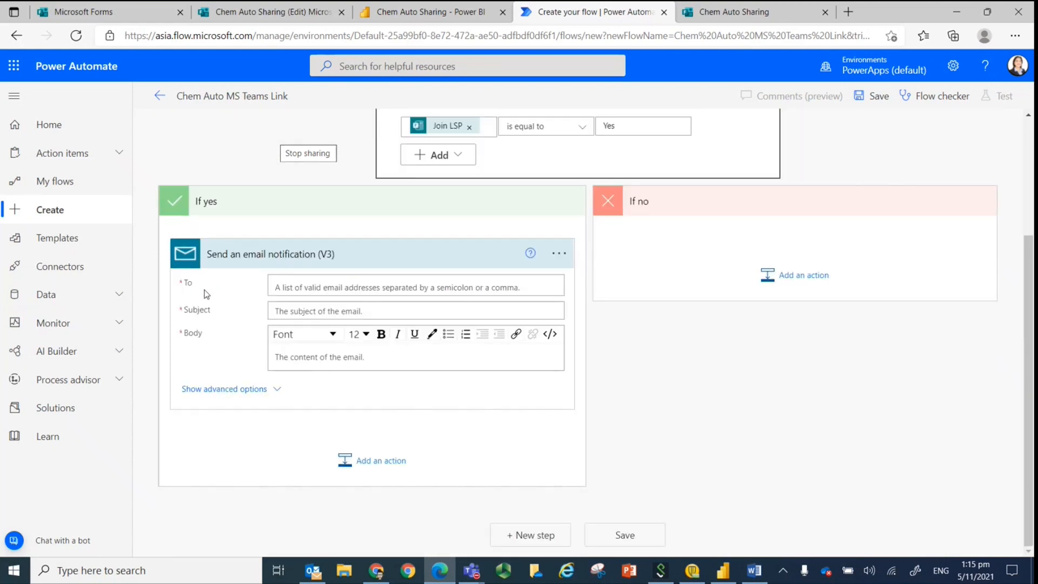
Set the email notification's recipient to the Responders' Email dynamic content.
click(330, 289)
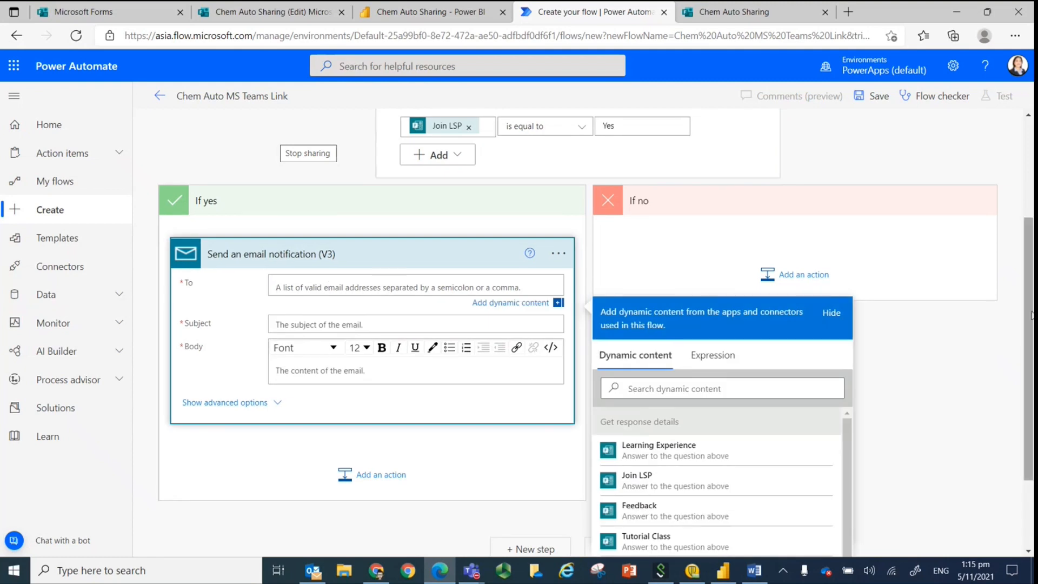
drag(1029, 317, 1030, 380)
click(659, 460)
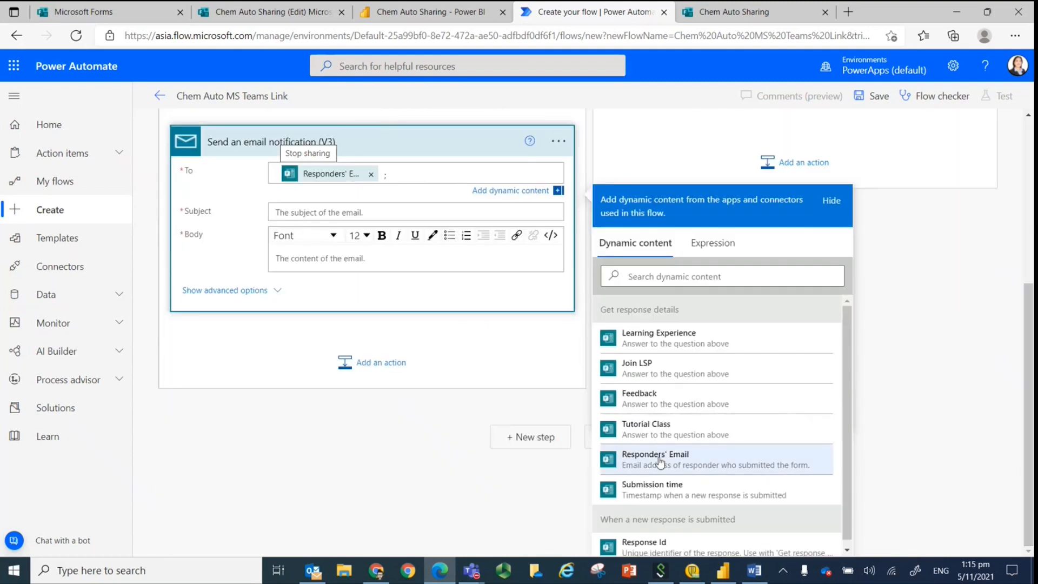
Set the email notification's subject to "Join LSP Chem Auto Sharing".
click(255, 456)
click(285, 211)
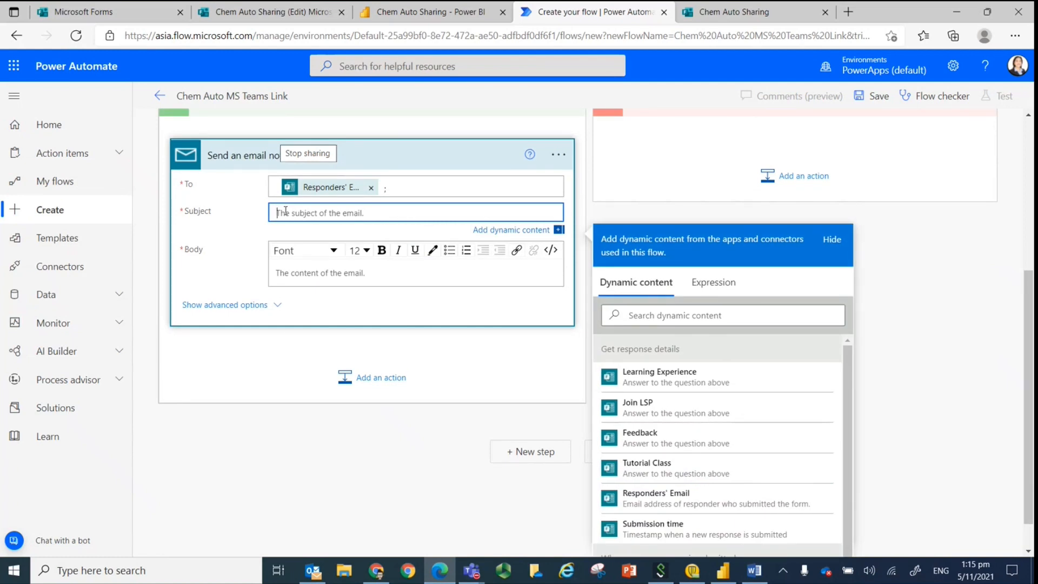
text(John )
text(LSP Chem)
text( Auto Shar)
text(ing)
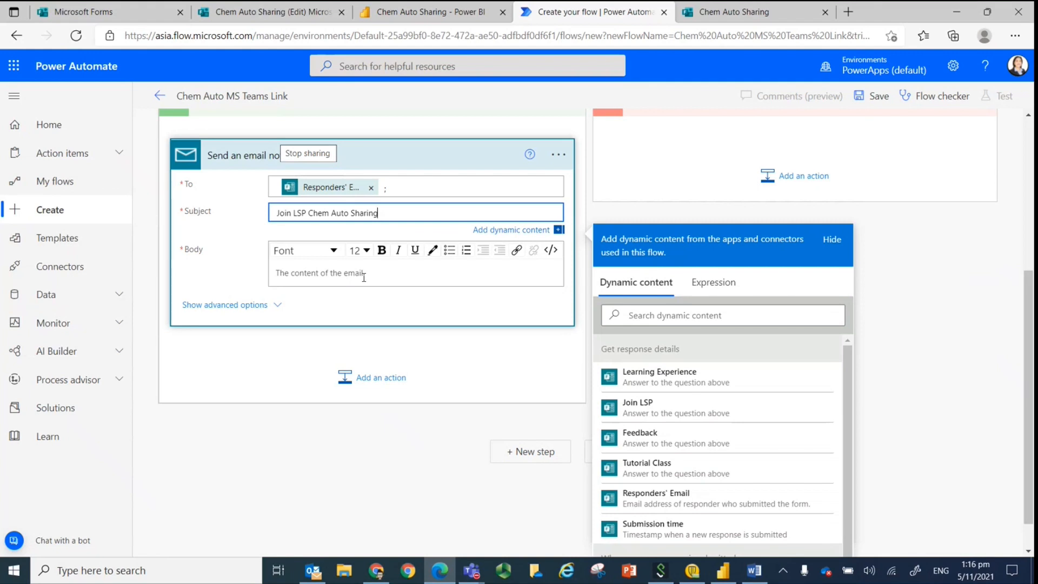
Start the email body with "Hello," and the line "Thank you for signing up for the Chem LSP Session. Here is the MS Teams Join PIN:".
click(298, 272)
text(Hello,)
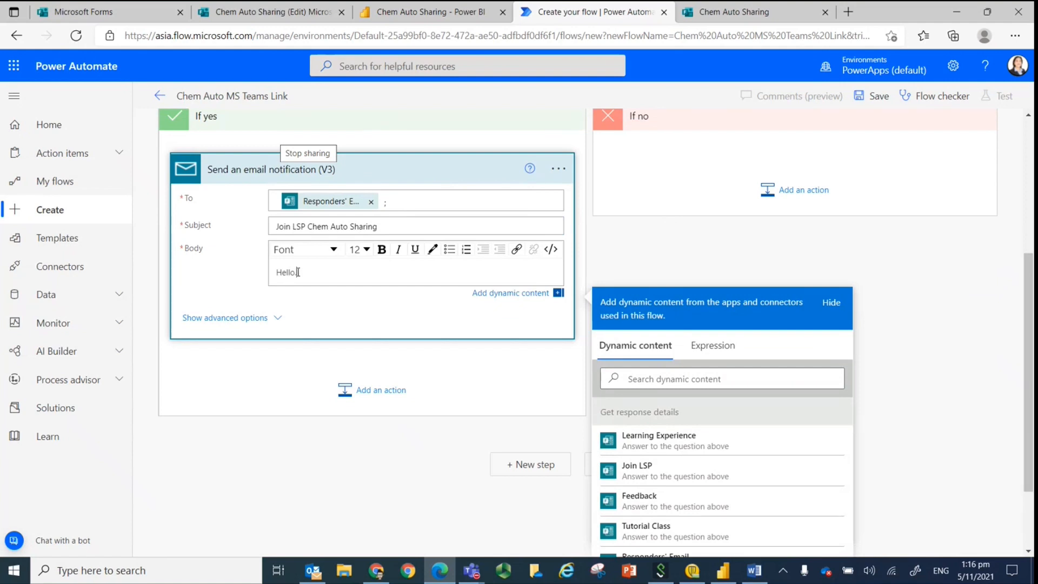
key(Return)
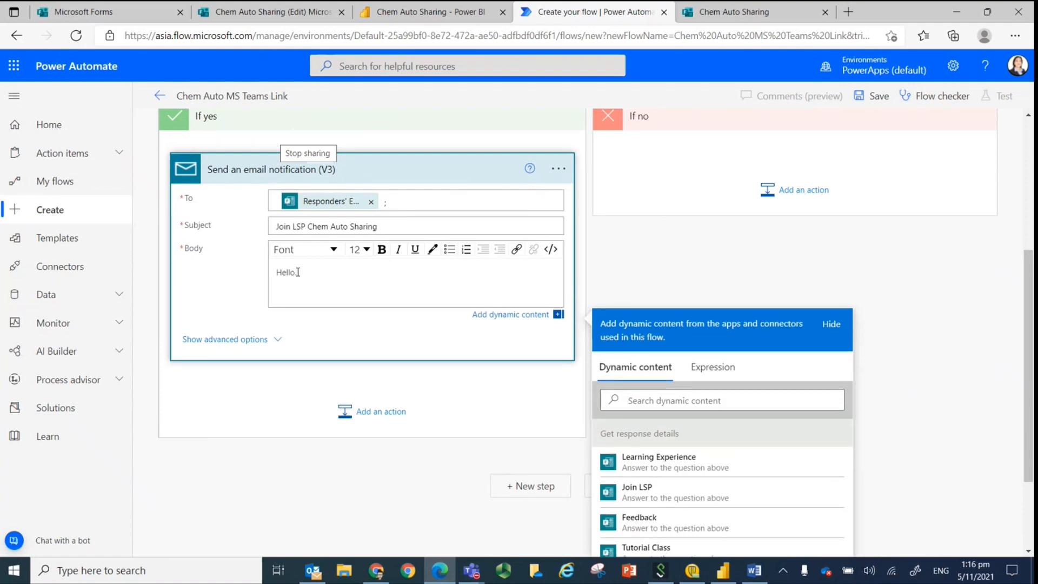
text(Thank you for signing up for the Chem L)
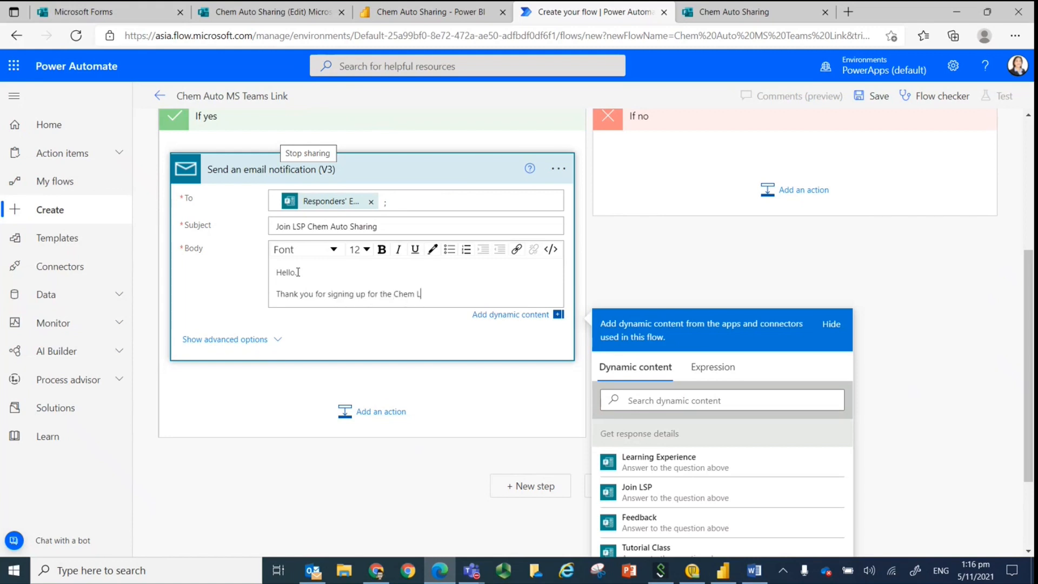
text(SP Session. Here is the MS Team)
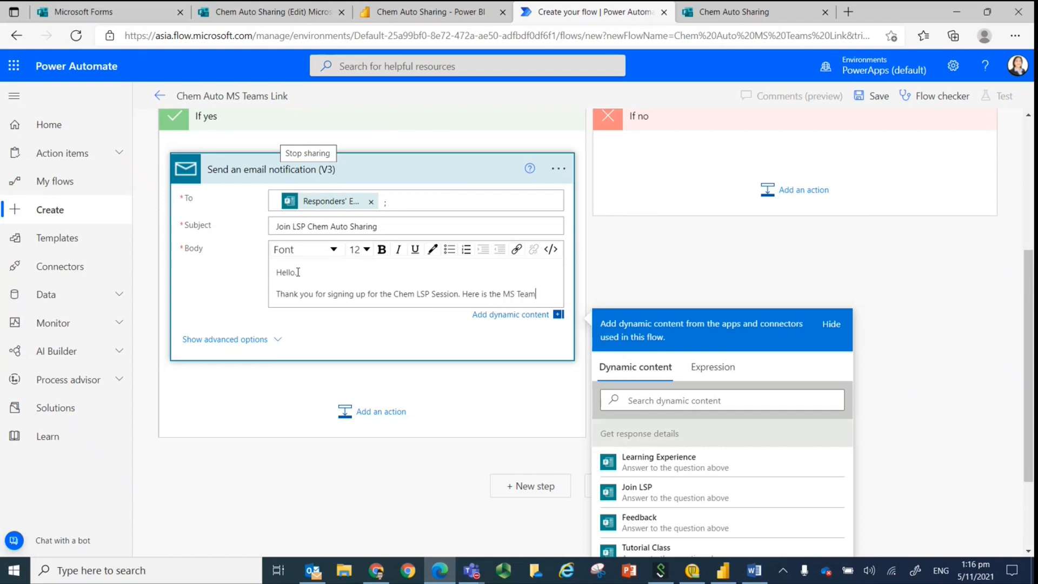
text(s Join PIN)
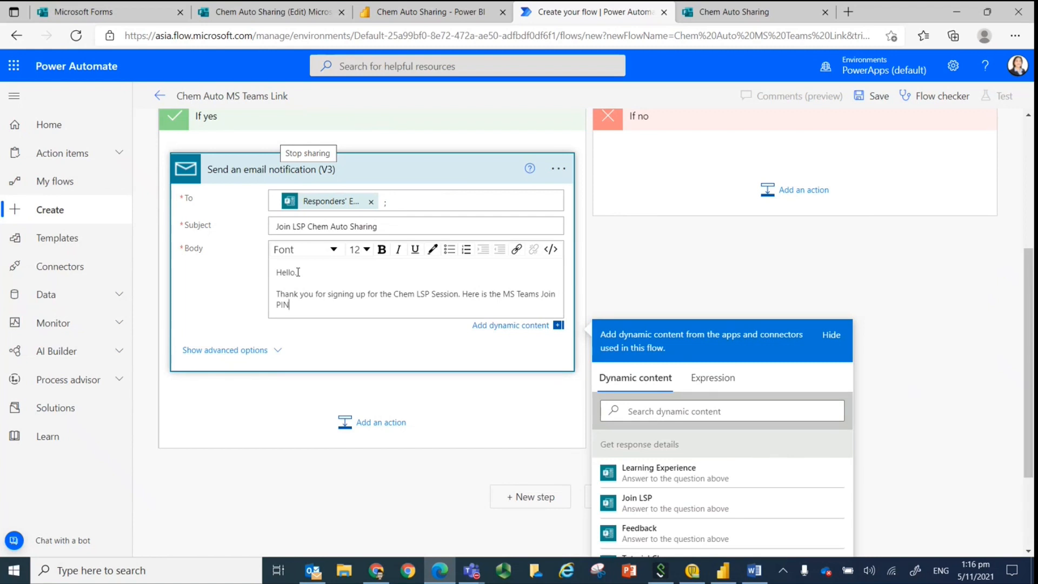
text(:)
key(Return)
key(Return)
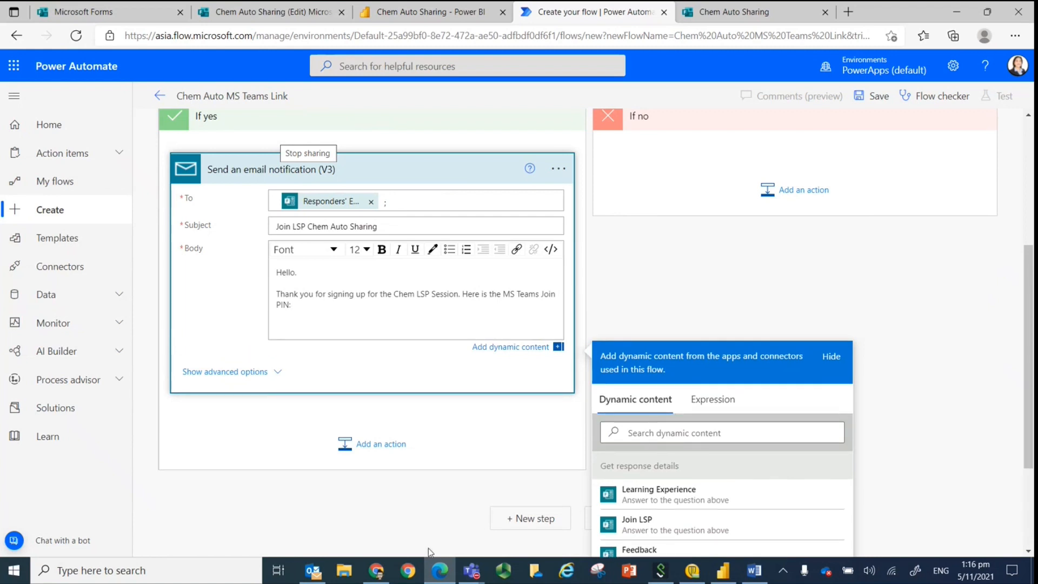
Switch to Microsoft Teams and open the management page of the Chem Workflow Demo team.
click(469, 572)
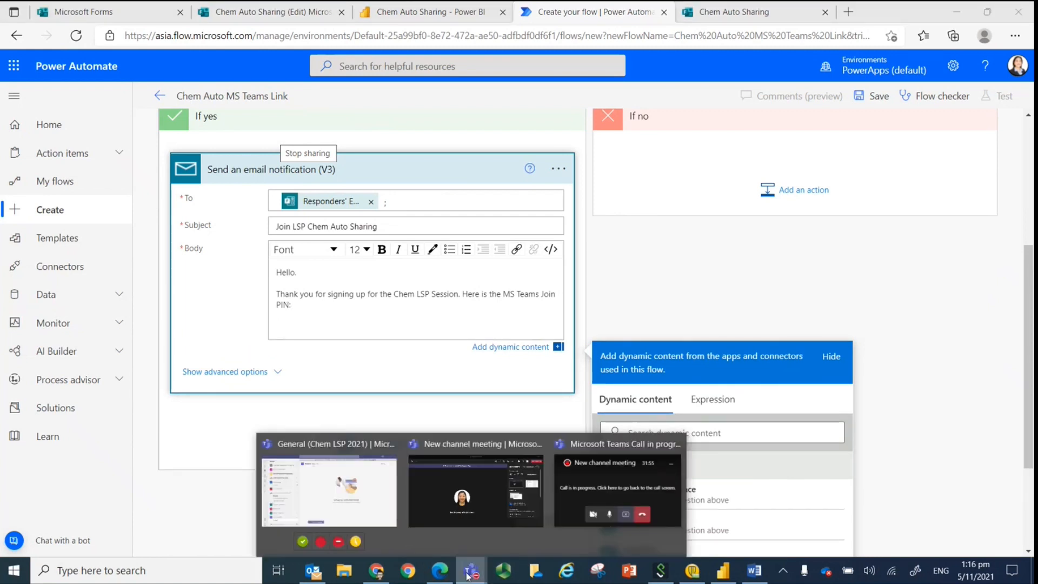
click(329, 489)
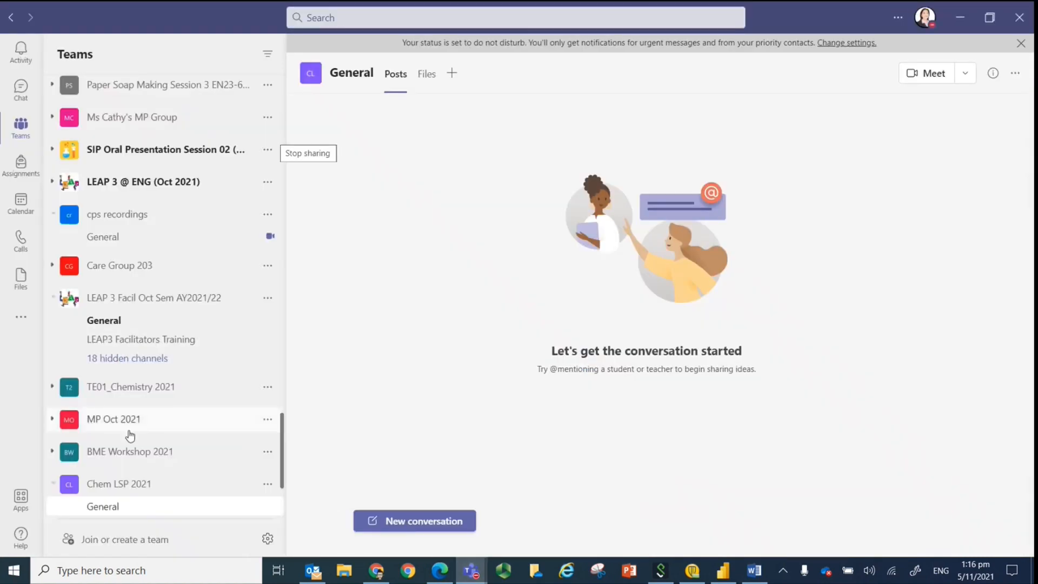
scroll(129, 432, down, 3)
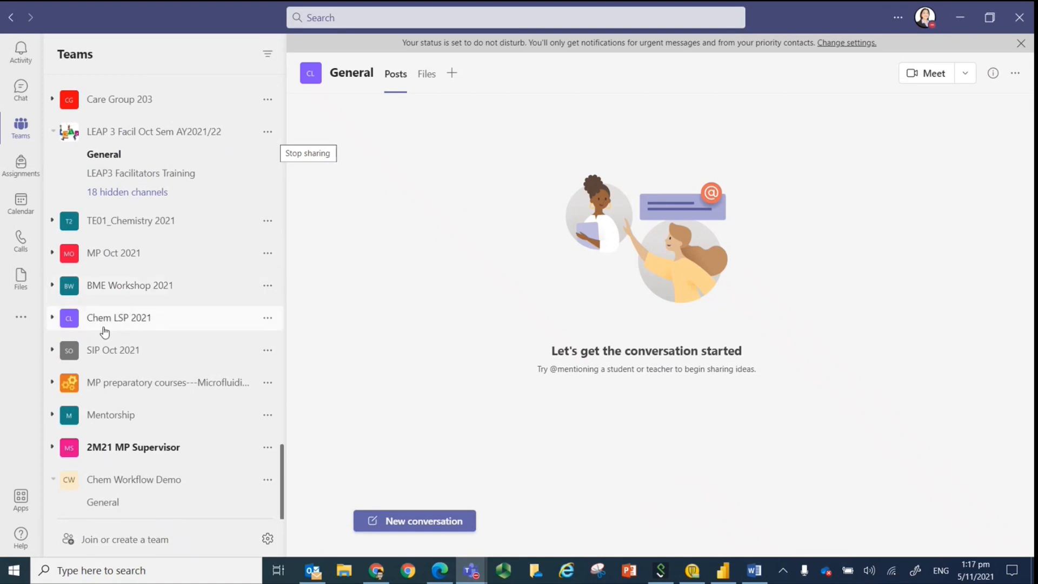
click(103, 323)
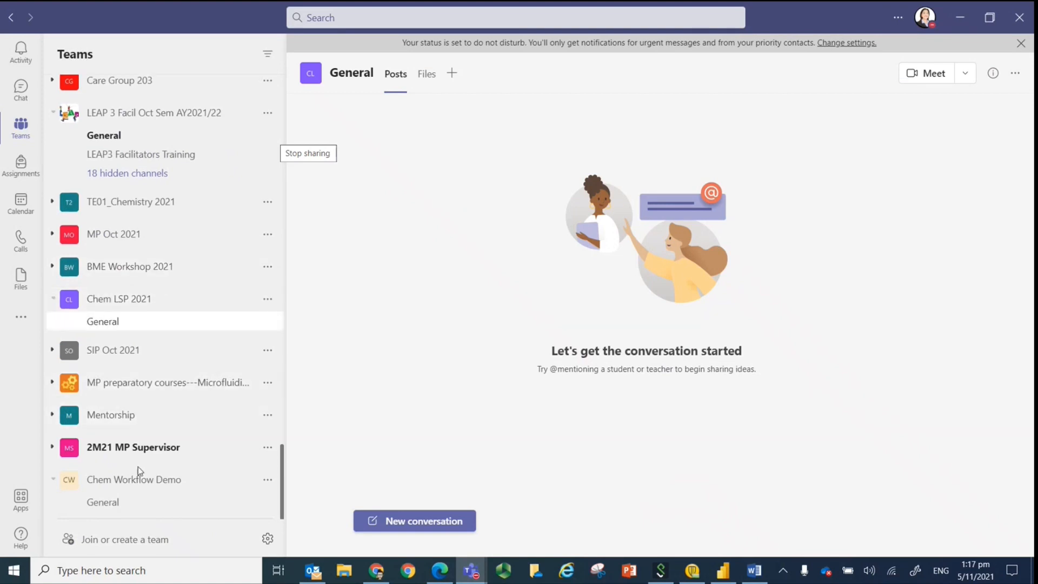
click(115, 480)
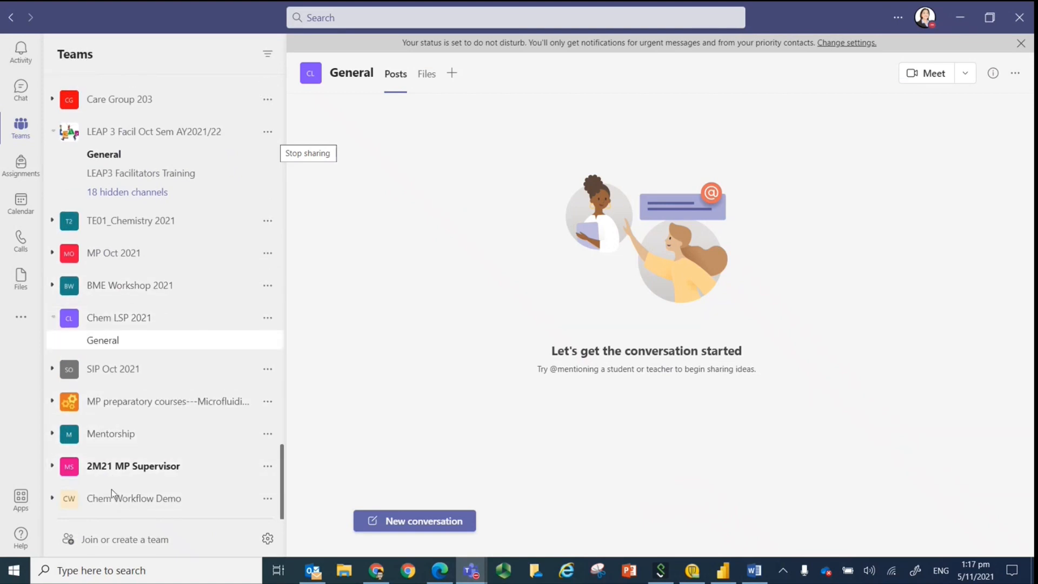
click(108, 497)
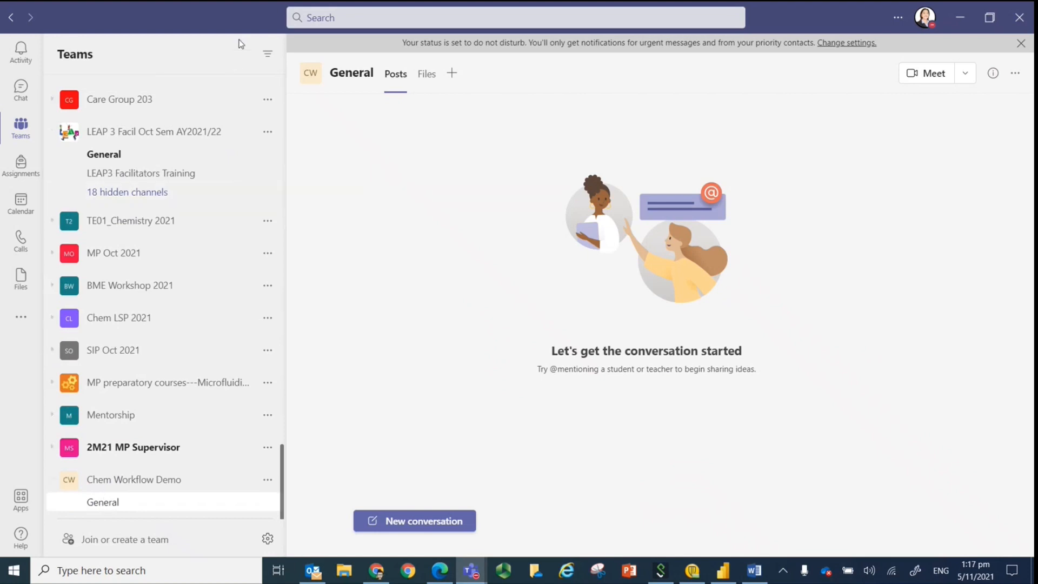
click(267, 480)
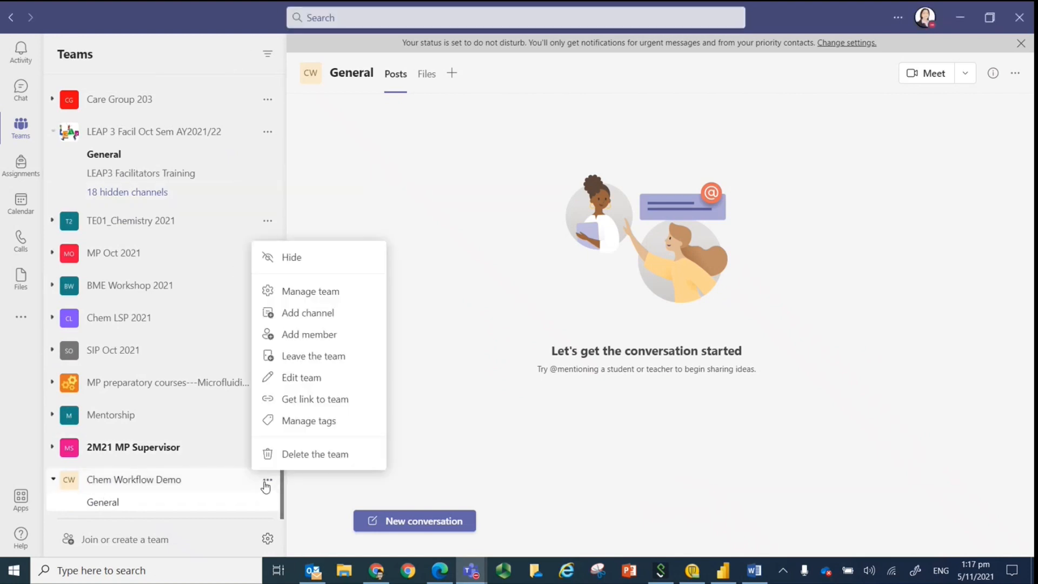
click(325, 291)
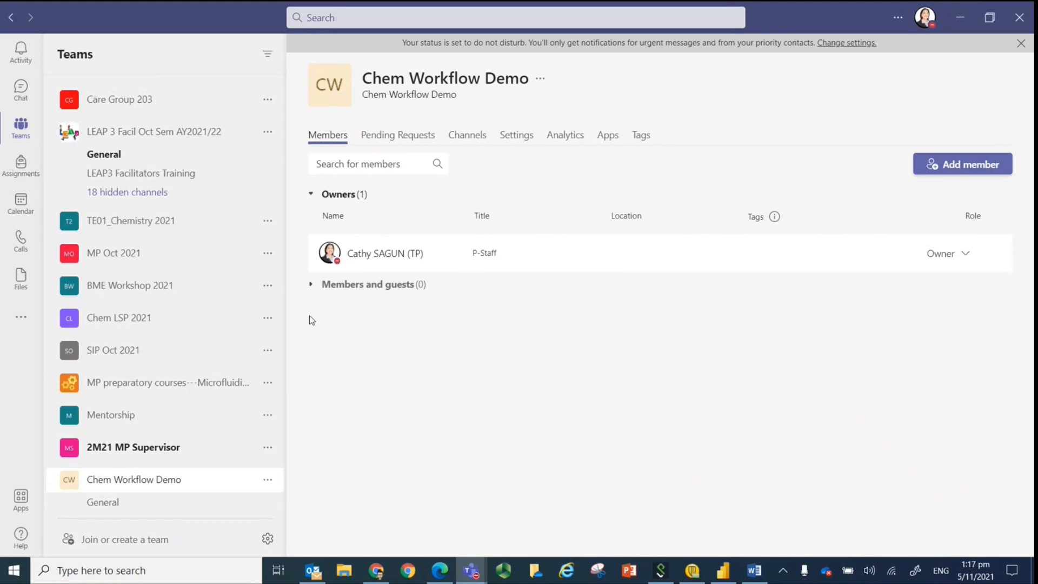
Reveal the team code in the Chem Workflow Demo team's settings and copy it.
click(564, 134)
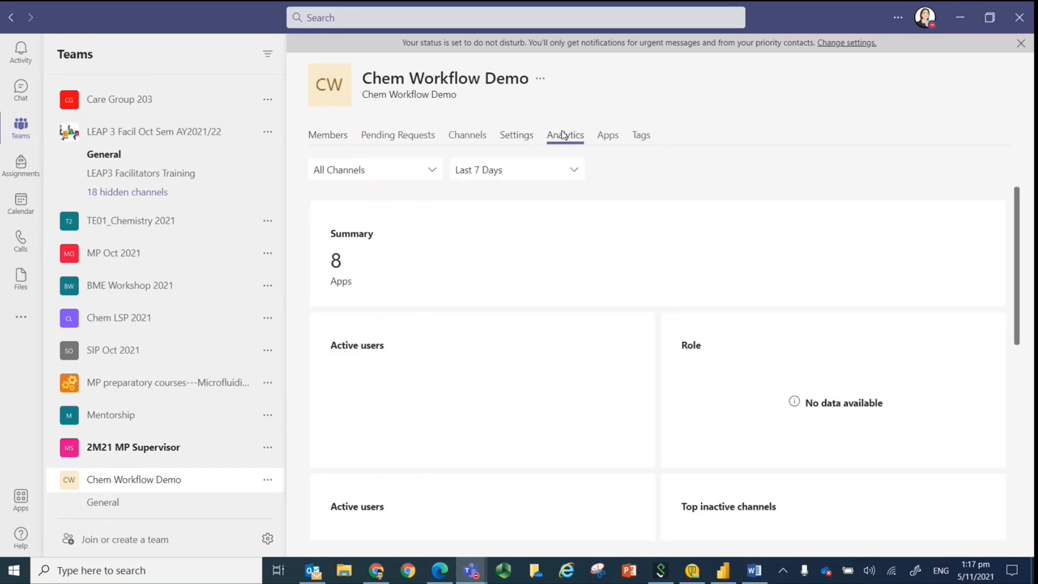
click(514, 135)
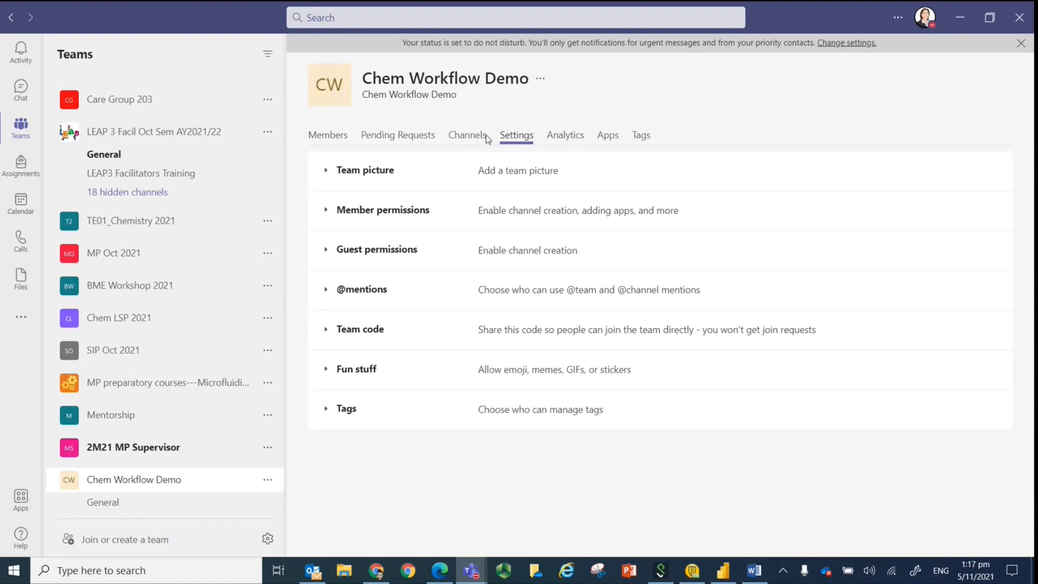
click(340, 331)
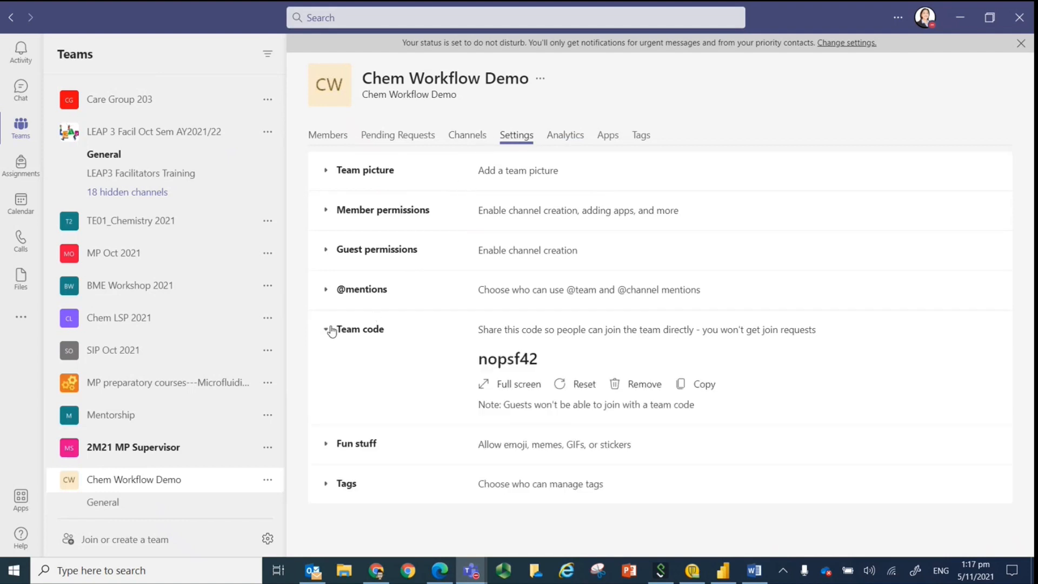
drag(477, 359, 539, 359)
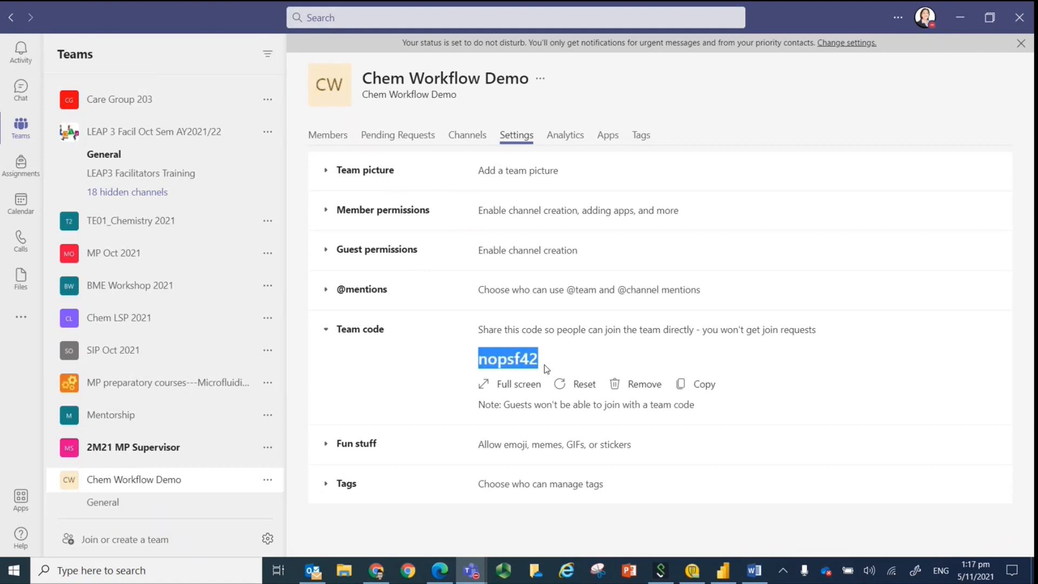
right_click(515, 362)
click(528, 374)
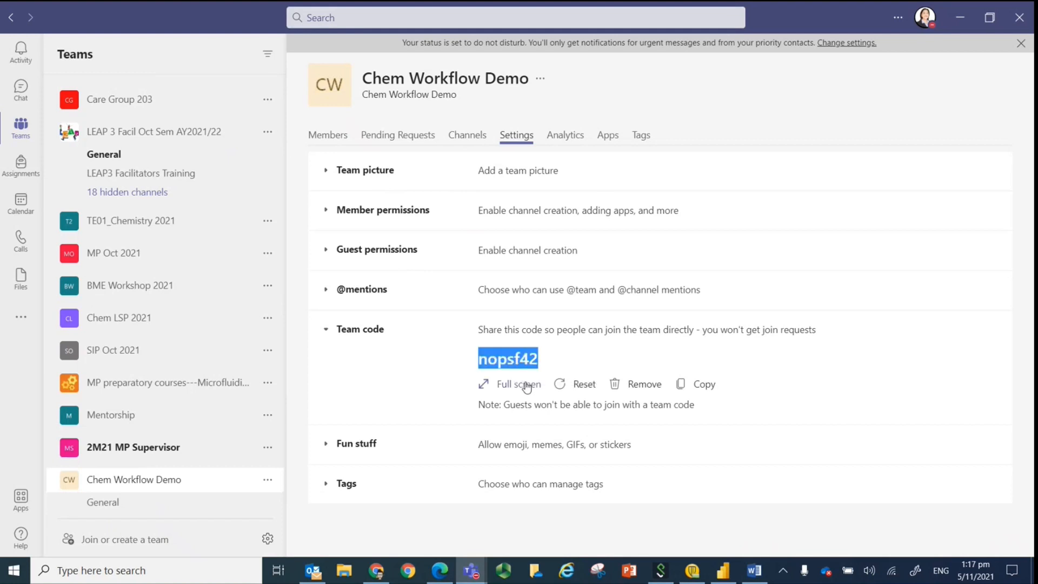
Return to the flow in Power Automate and paste the team join code below the email body's introductory text.
click(439, 571)
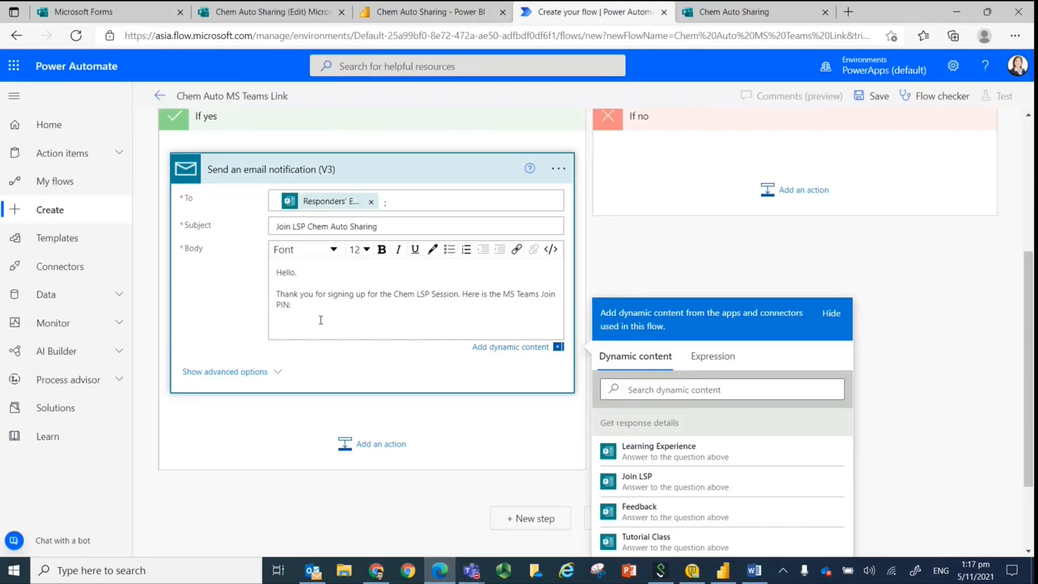
key(ctrl+v)
key(Return)
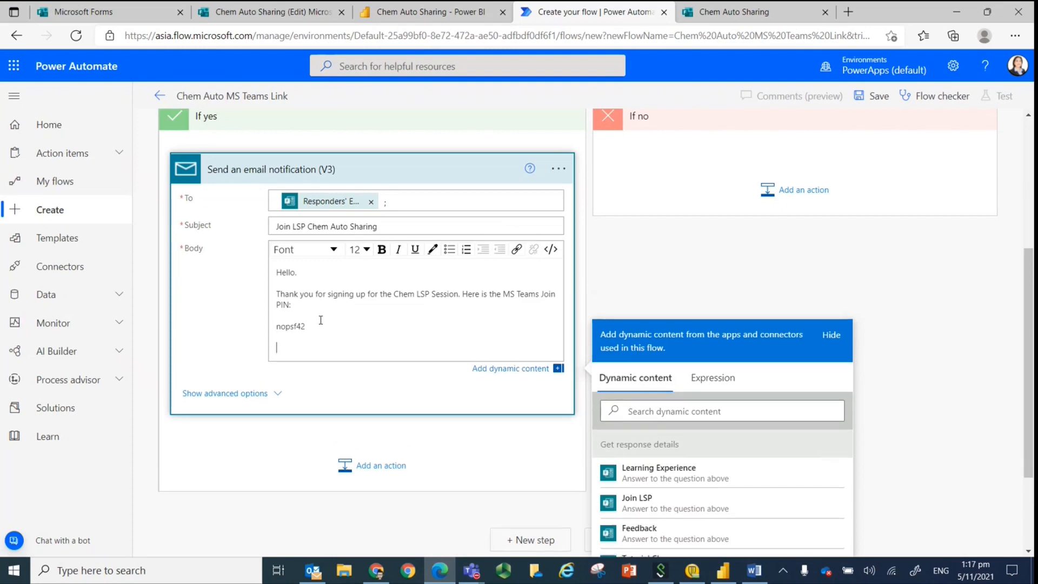
Finish the email body with "See you there!", the closing "Best regards," and the sender's first name.
text(See you there!)
key(Return)
text(Be)
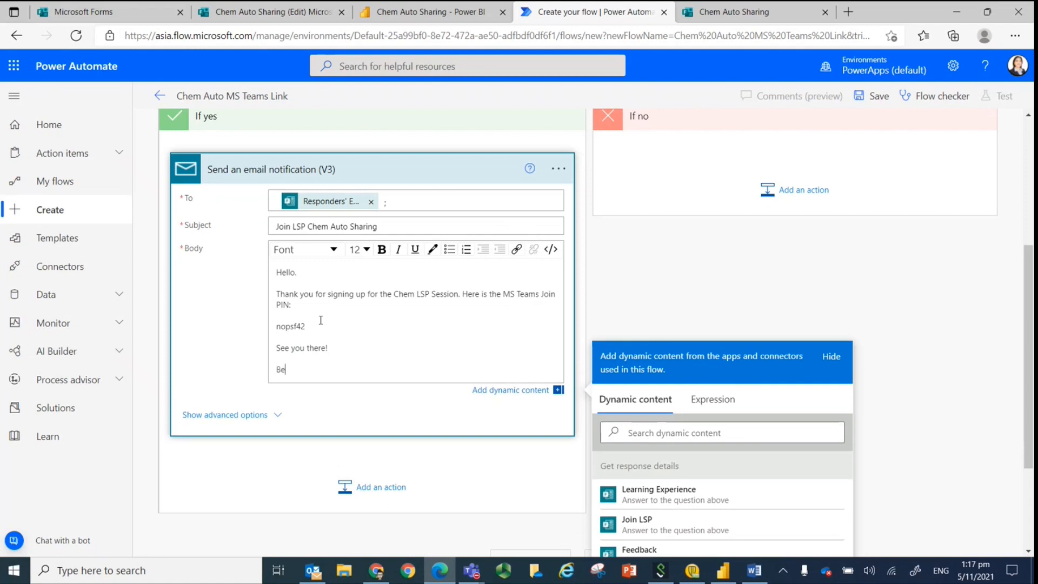
text(st regards,)
key(Return)
text(Cathy)
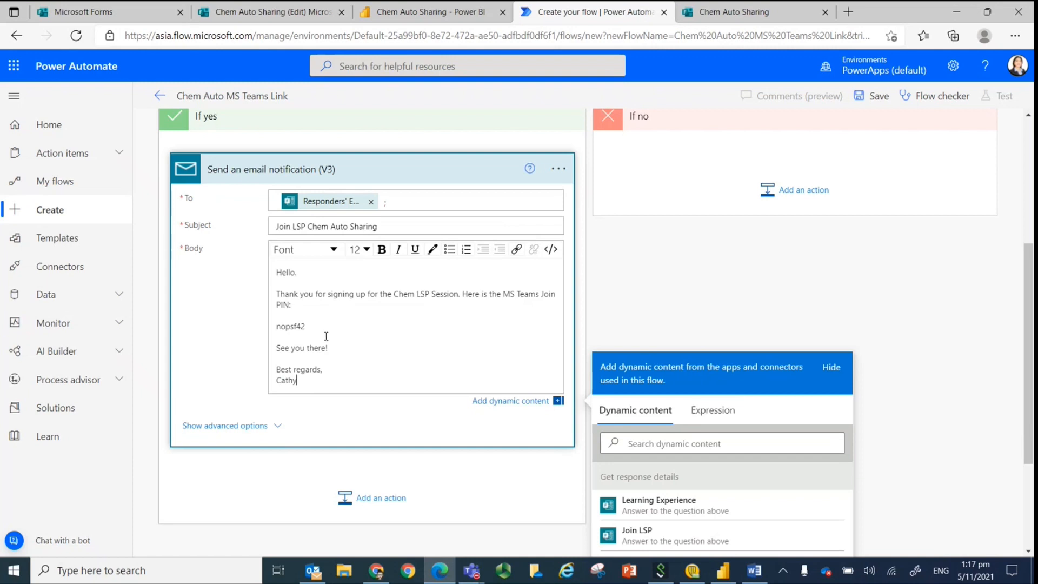
Make the team join code bold and set the whole email body to font size 14.
drag(308, 327, 276, 327)
click(382, 250)
drag(317, 381, 276, 267)
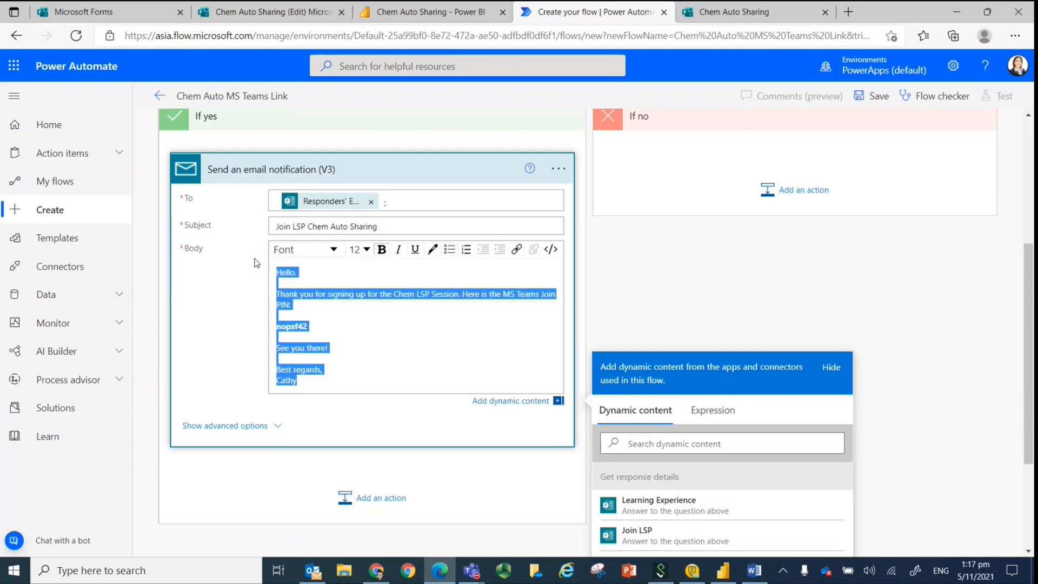
click(367, 250)
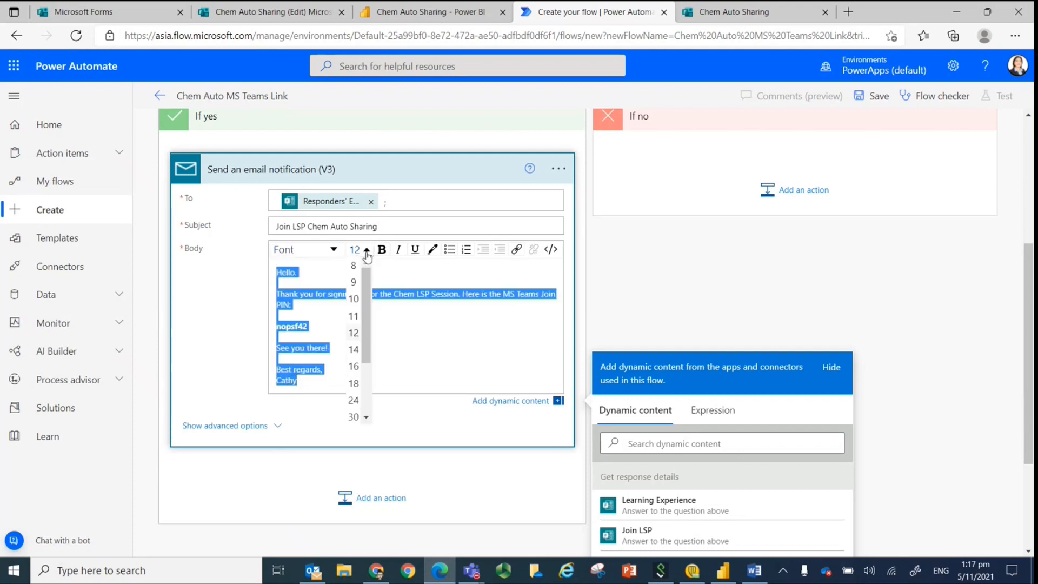
click(353, 350)
click(427, 381)
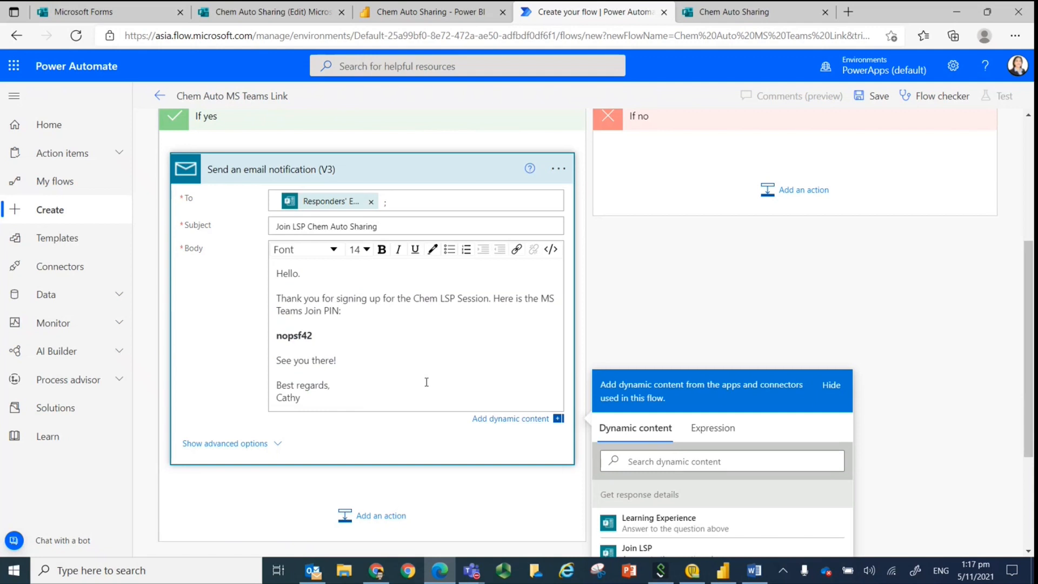
Check the condition and its email branch, and save the Chem Auto MS Teams Link flow.
click(650, 321)
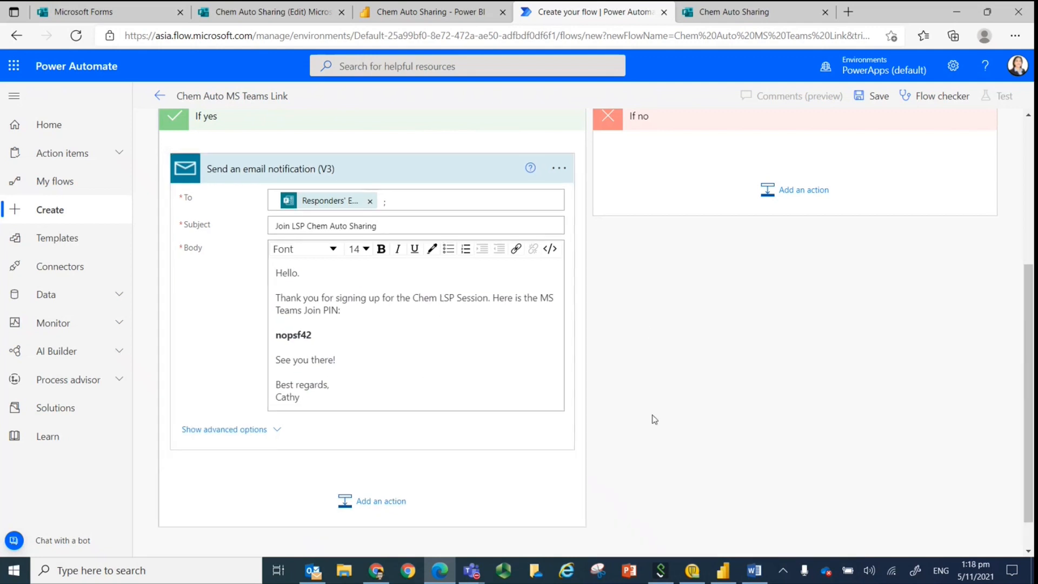
scroll(654, 419, up, 5)
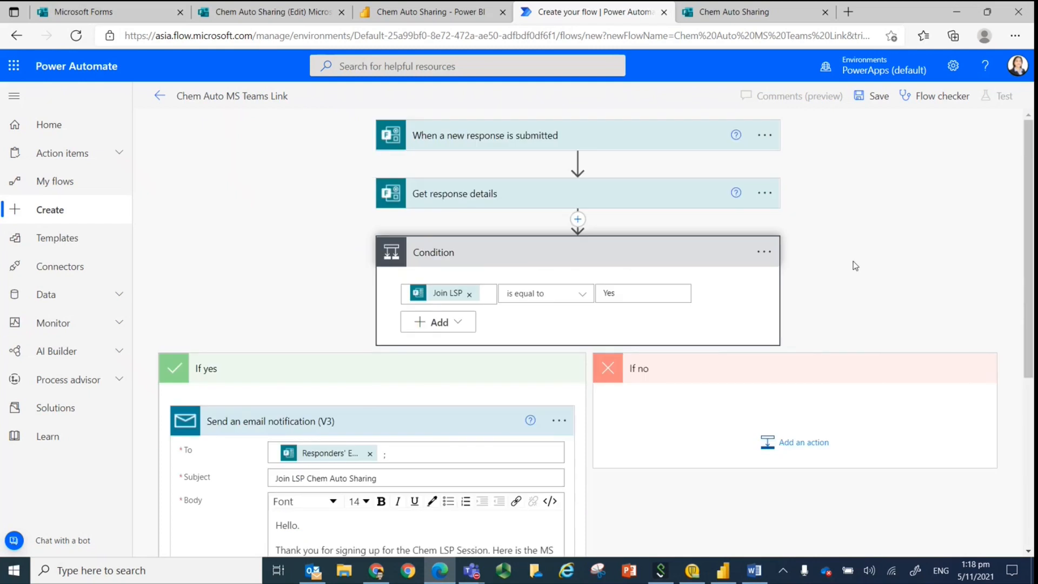
scroll(855, 265, down, 5)
scroll(744, 371, up, 5)
click(873, 102)
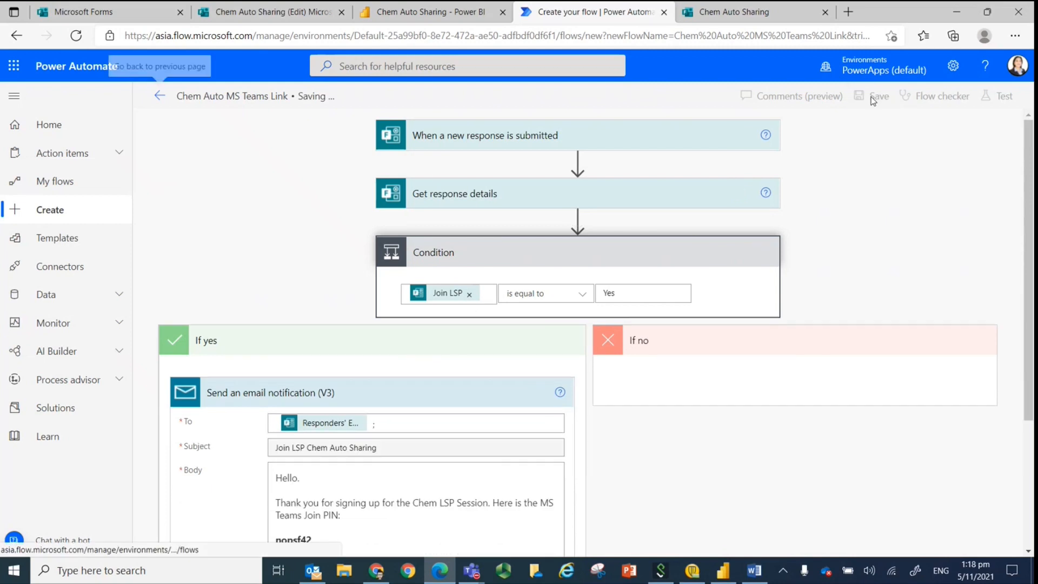